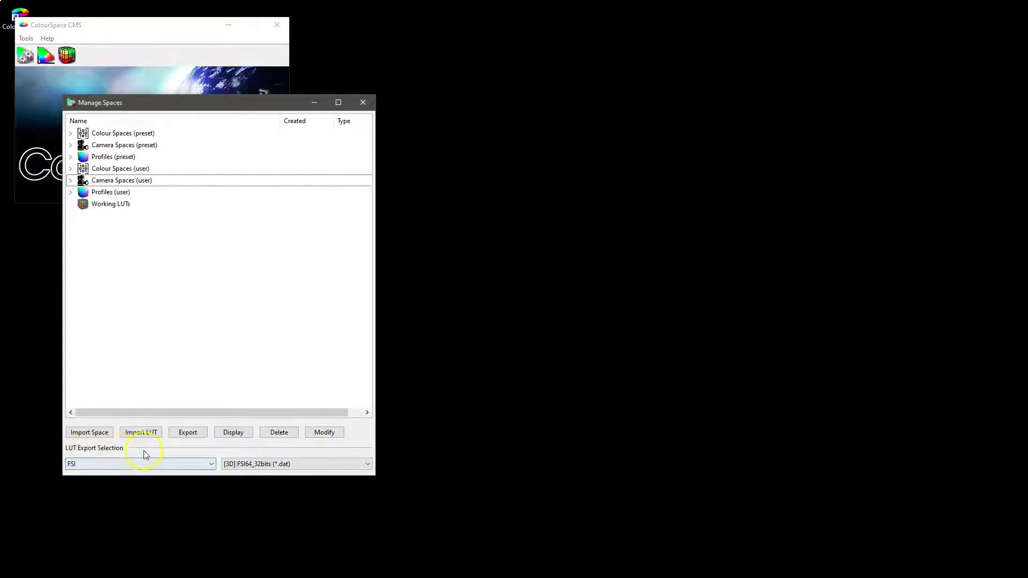
Look through the available LUT export manufacturers and the 1D and 3D format options for FSI.
{"action": "left_click", "coordinate": [198, 467]}
{"action": "mouse_move", "coordinate": [211, 336]}
{"action": "left_mouse_down"}
{"action": "mouse_move", "coordinate": [212, 237]}
{"action": "mouse_move", "coordinate": [210, 329]}
{"action": "left_mouse_up"}
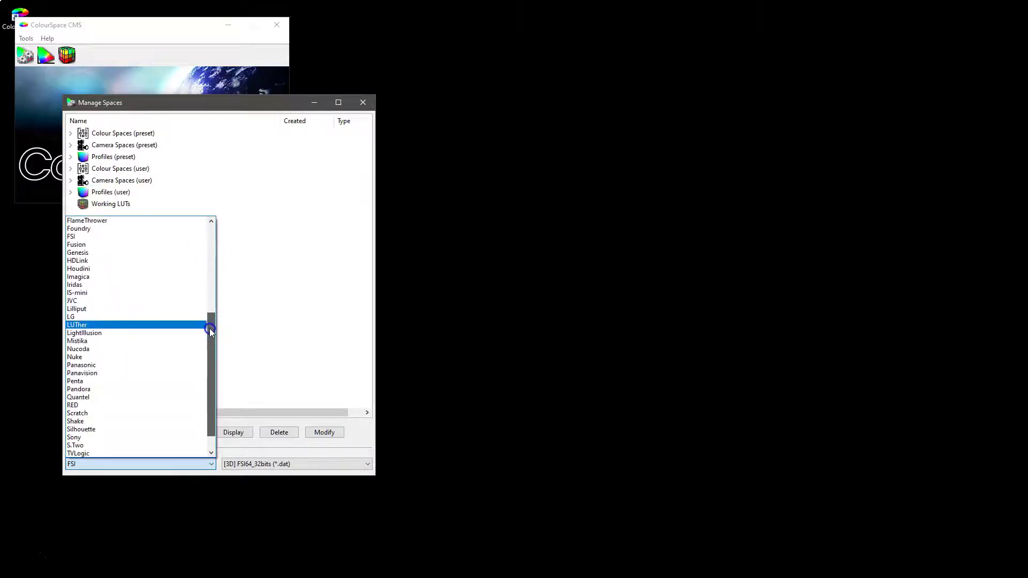
{"action": "left_click", "coordinate": [257, 464]}
{"action": "left_click", "coordinate": [257, 464]}
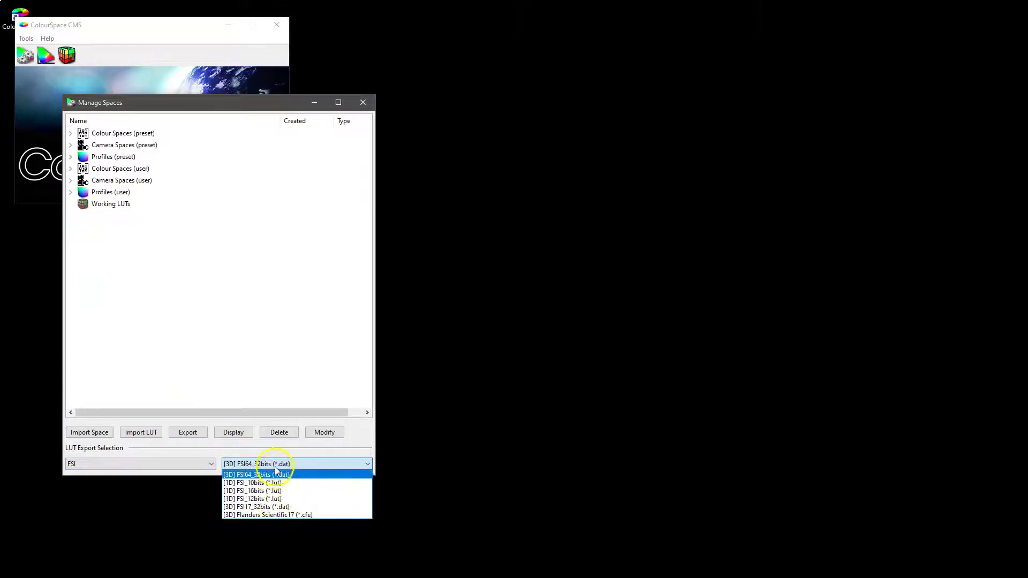
{"action": "left_click", "coordinate": [143, 469]}
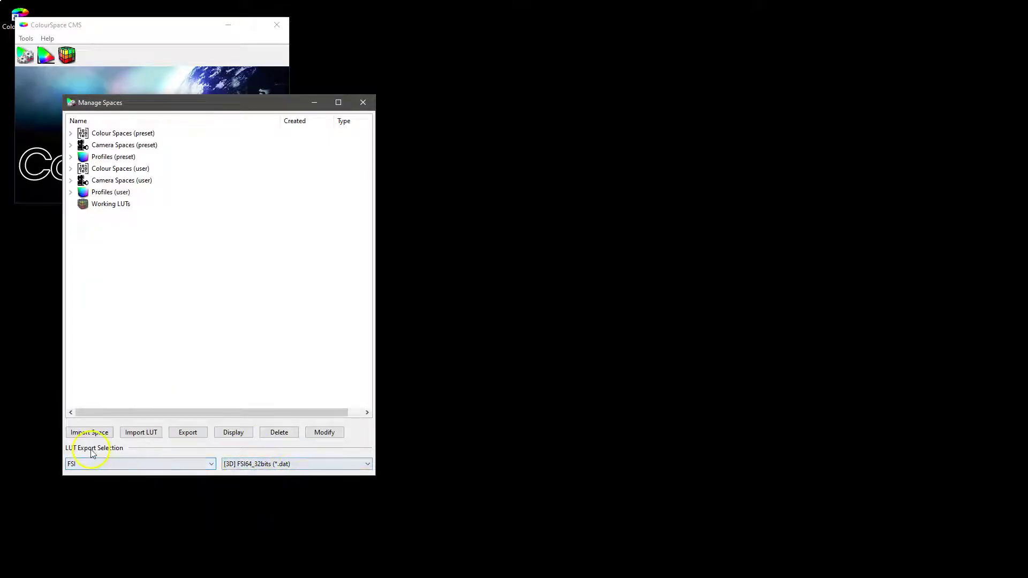
Expand the preset colour spaces and sort the spaces list by name.
{"action": "left_click", "coordinate": [70, 133]}
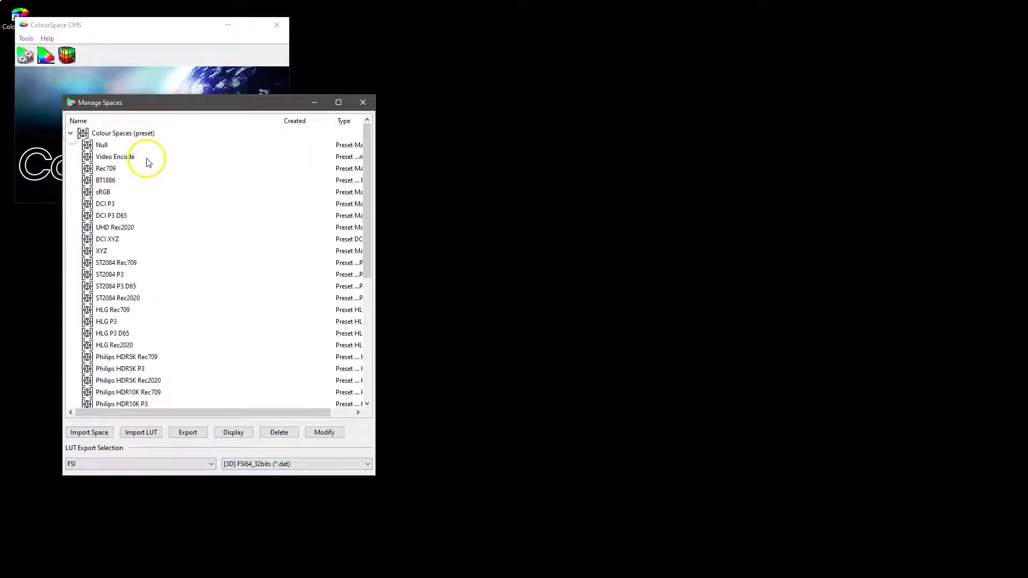
{"action": "left_click", "coordinate": [94, 125]}
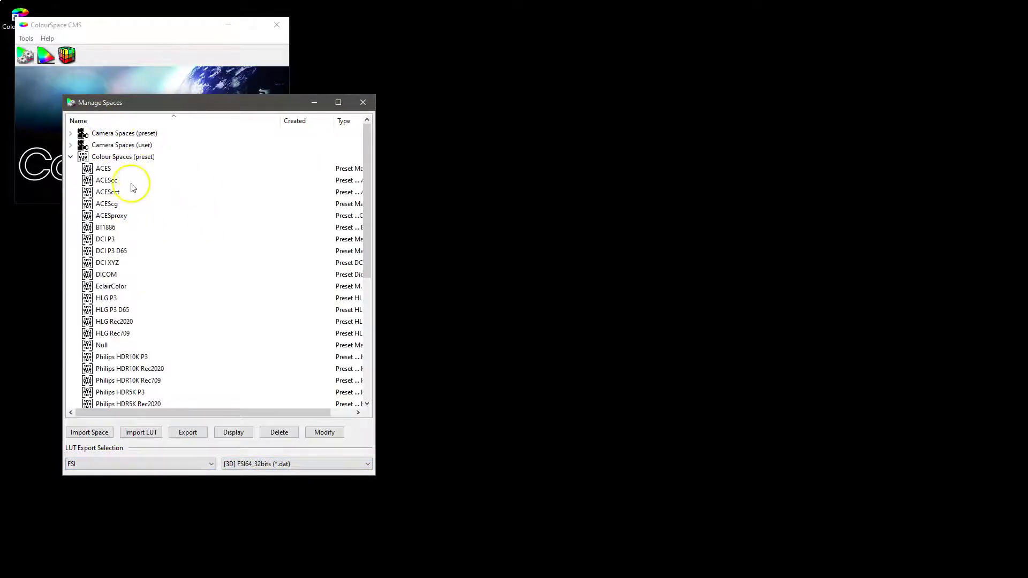
Look through the preset colour spaces for the standard targets Rec709, sRGB and BT1886.
{"action": "scroll", "coordinate": [128, 290], "scroll_direction": "down", "scroll_amount": 3}
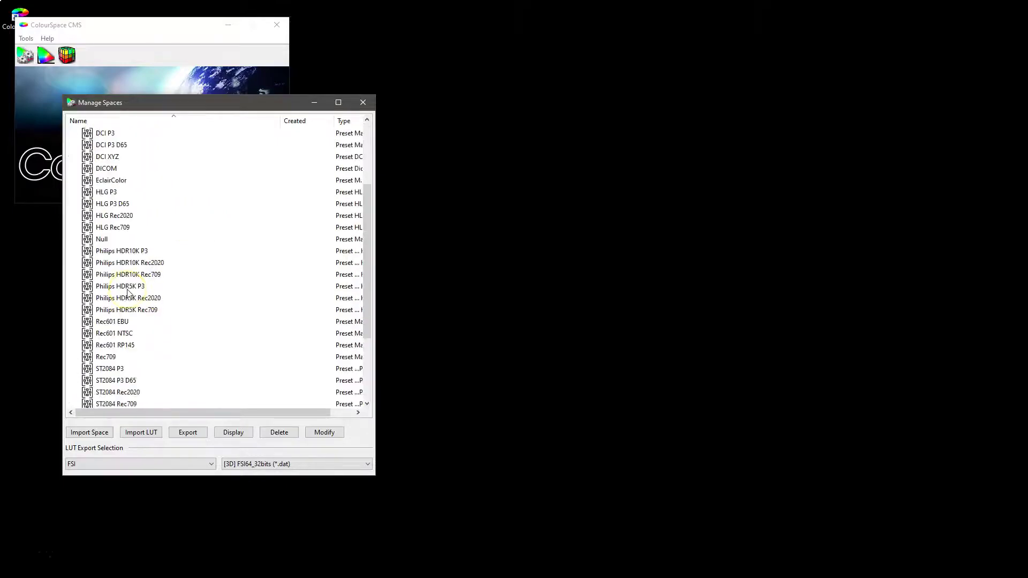
{"action": "scroll", "coordinate": [122, 305], "scroll_direction": "down", "scroll_amount": 1}
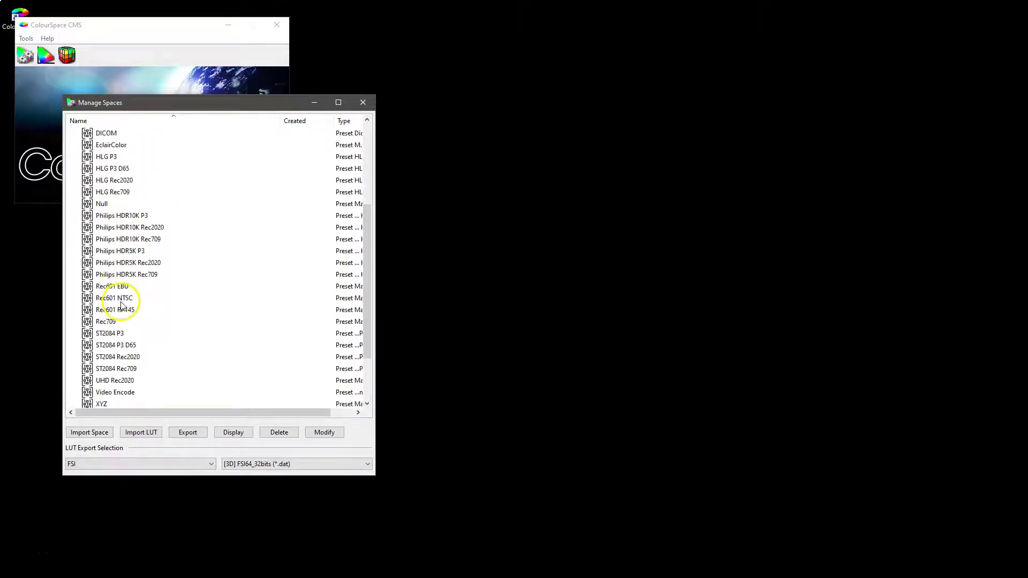
{"action": "left_click", "coordinate": [107, 322]}
{"action": "scroll", "coordinate": [150, 327], "scroll_direction": "down", "scroll_amount": 2}
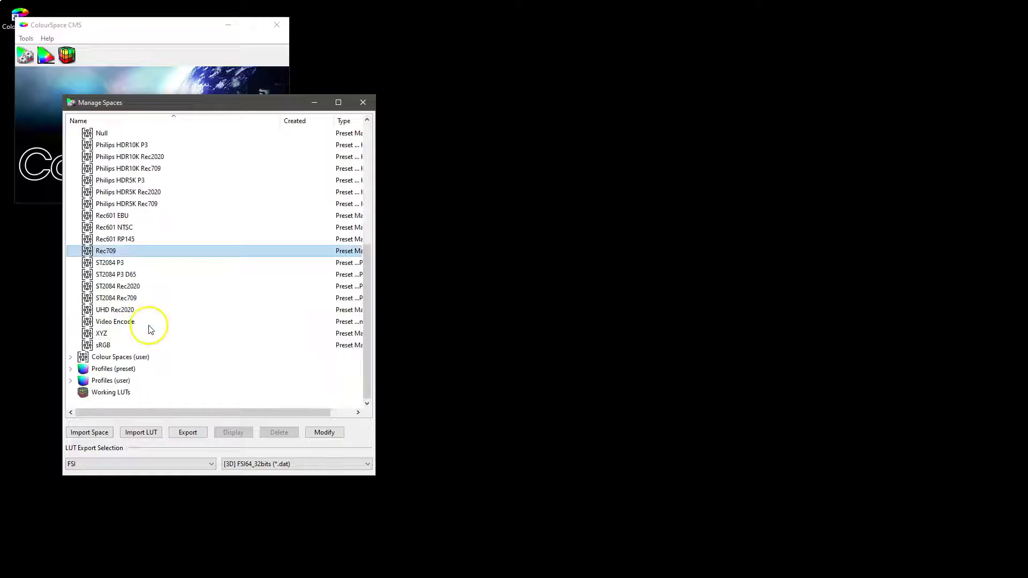
{"action": "left_click", "coordinate": [107, 346]}
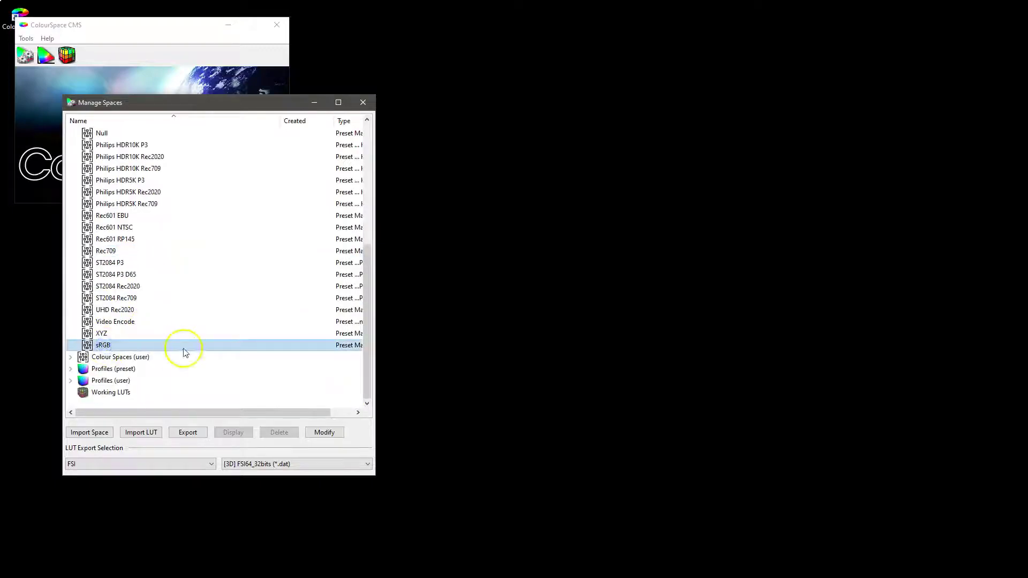
{"action": "scroll", "coordinate": [184, 352], "scroll_direction": "up", "scroll_amount": 5}
{"action": "scroll", "coordinate": [156, 340], "scroll_direction": "down", "scroll_amount": 5}
{"action": "scroll", "coordinate": [123, 326], "scroll_direction": "up", "scroll_amount": 6}
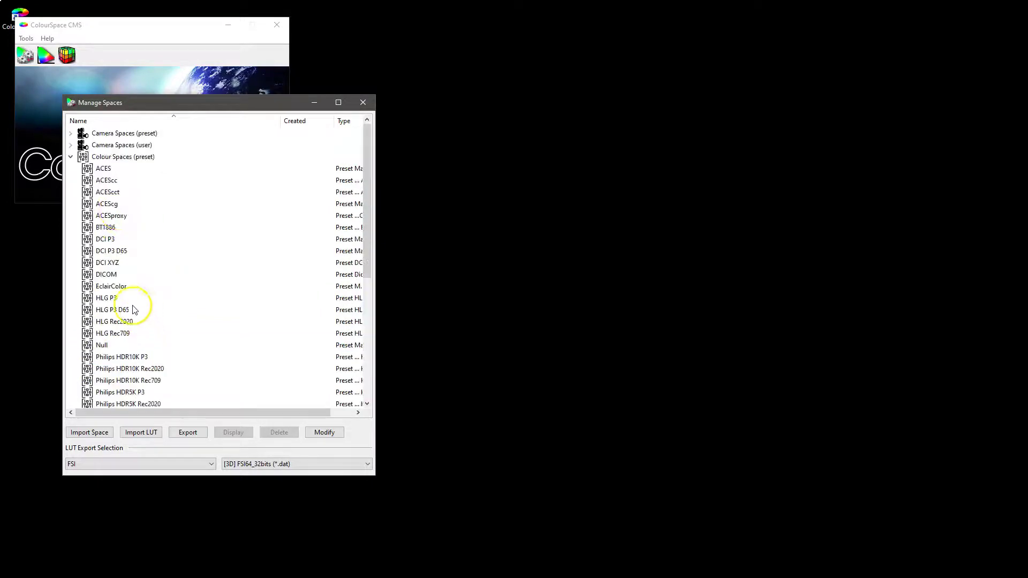
{"action": "left_click", "coordinate": [106, 228]}
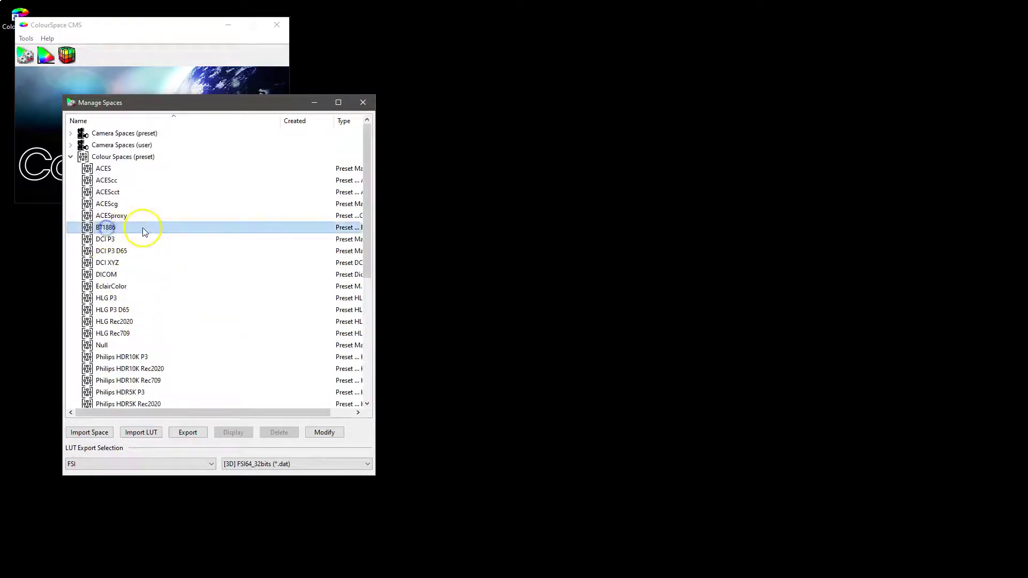
Examine the ST2084 P3, P3 D65, Rec2020 and Rec709 variants and the neighbouring HDR presets.
{"action": "scroll", "coordinate": [142, 251], "scroll_direction": "down", "scroll_amount": 6}
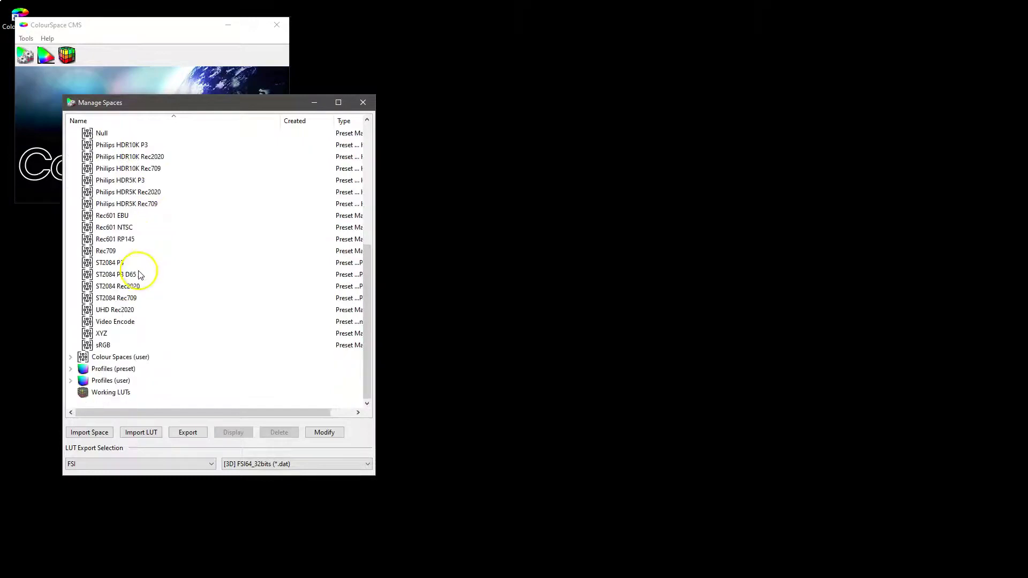
{"action": "left_click", "coordinate": [124, 263]}
{"action": "left_click", "coordinate": [131, 275]}
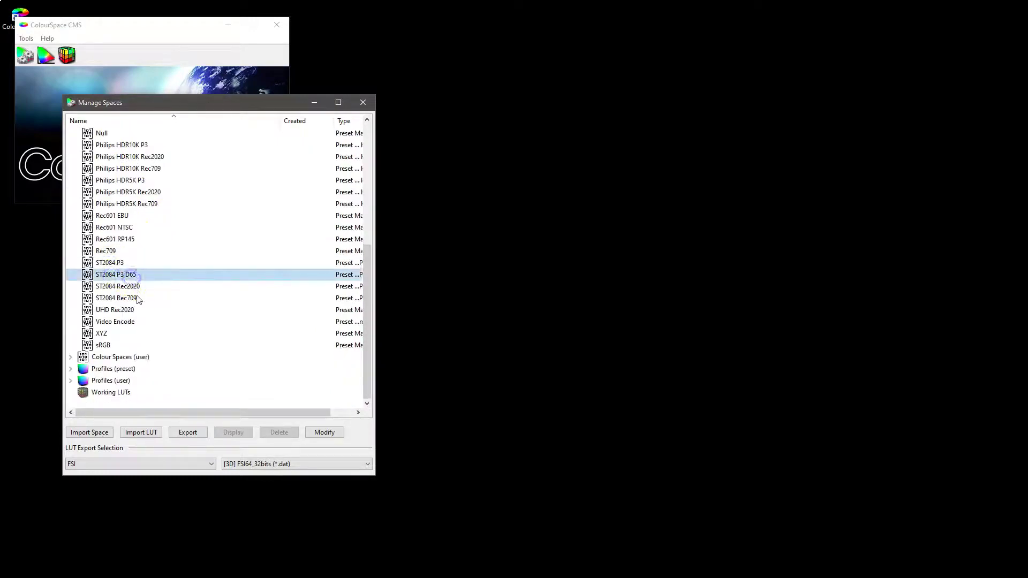
{"action": "left_click", "coordinate": [137, 299]}
{"action": "left_click", "coordinate": [135, 287]}
{"action": "left_click", "coordinate": [133, 266]}
{"action": "left_click", "coordinate": [142, 286]}
{"action": "left_click", "coordinate": [133, 273]}
{"action": "scroll", "coordinate": [120, 334], "scroll_direction": "up", "scroll_amount": 3}
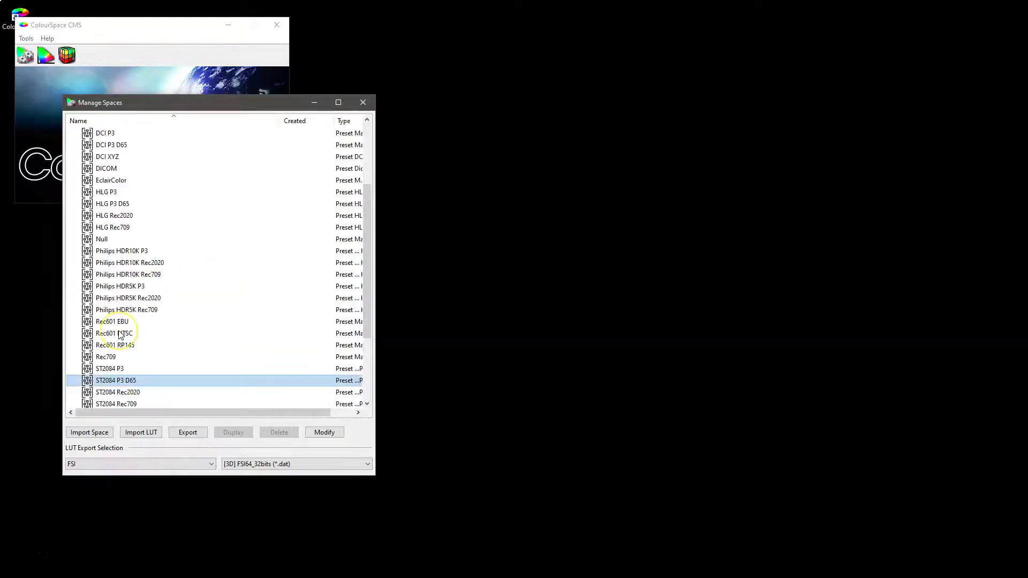
{"action": "scroll", "coordinate": [125, 325], "scroll_direction": "down", "scroll_amount": 2}
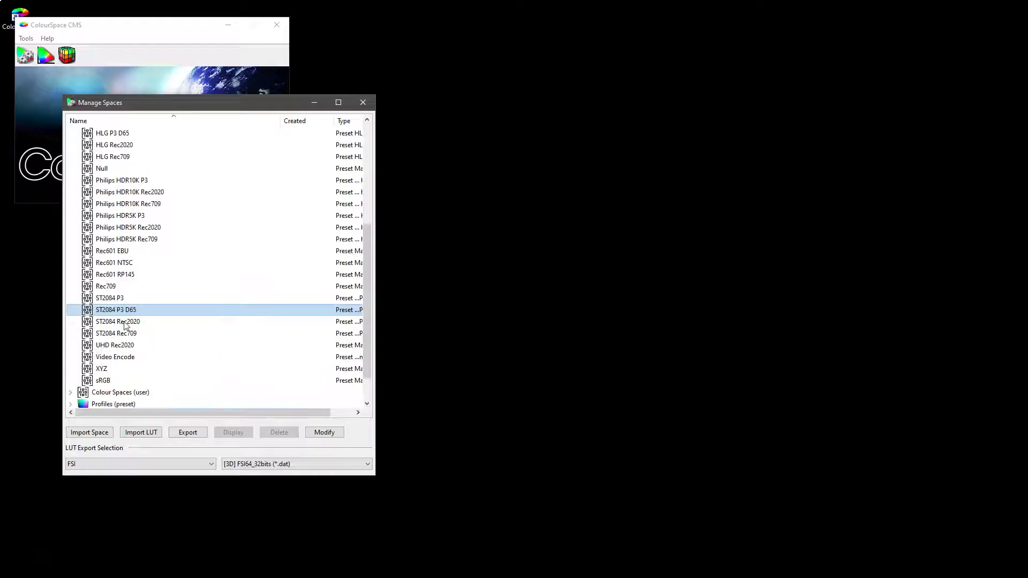
{"action": "scroll", "coordinate": [125, 325], "scroll_direction": "up", "scroll_amount": 4}
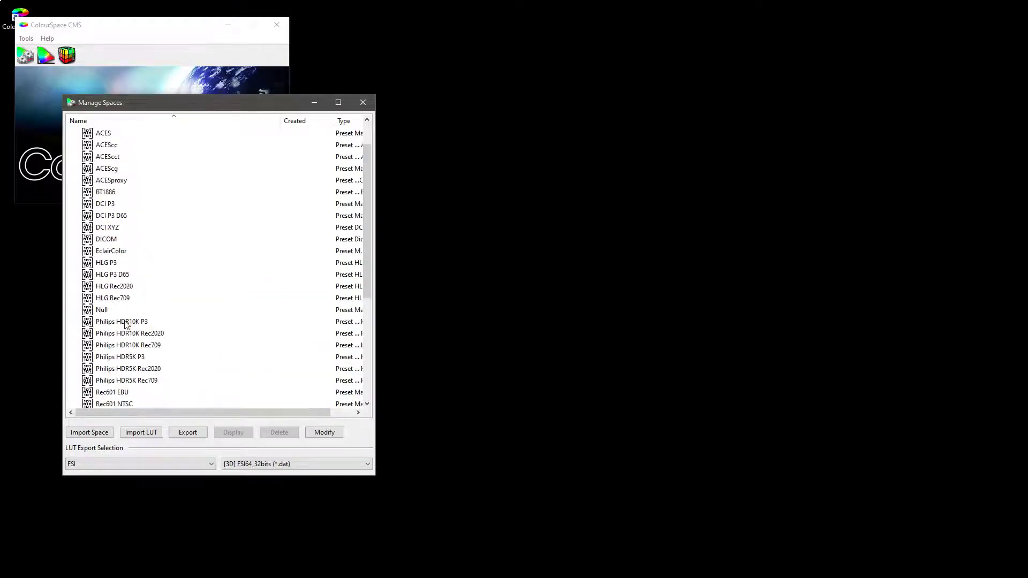
{"action": "scroll", "coordinate": [125, 325], "scroll_direction": "down", "scroll_amount": 2}
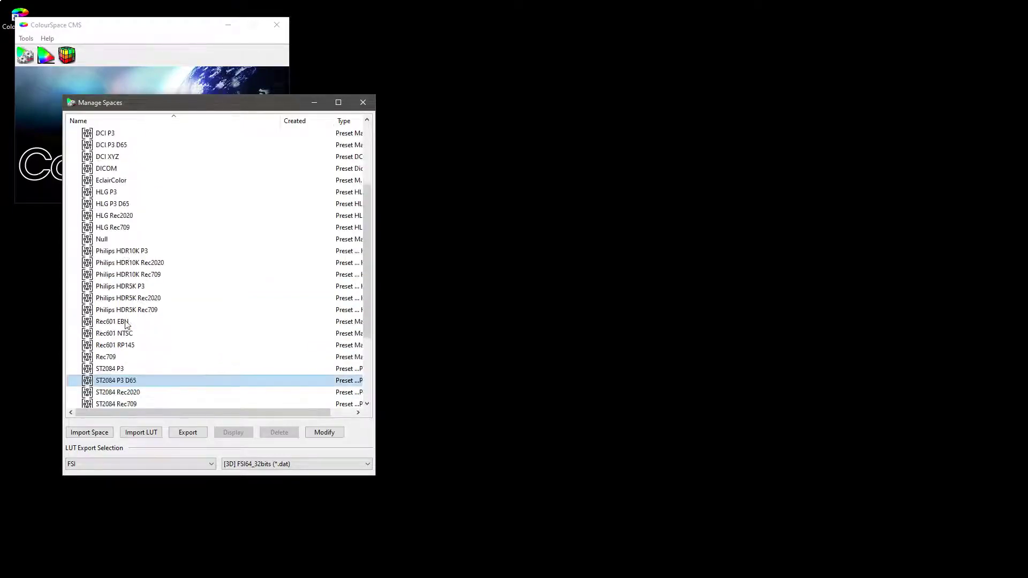
Open a new profiling window, check its target gamut and EOTF settings for Rec709, and close it.
{"action": "left_click", "coordinate": [105, 357]}
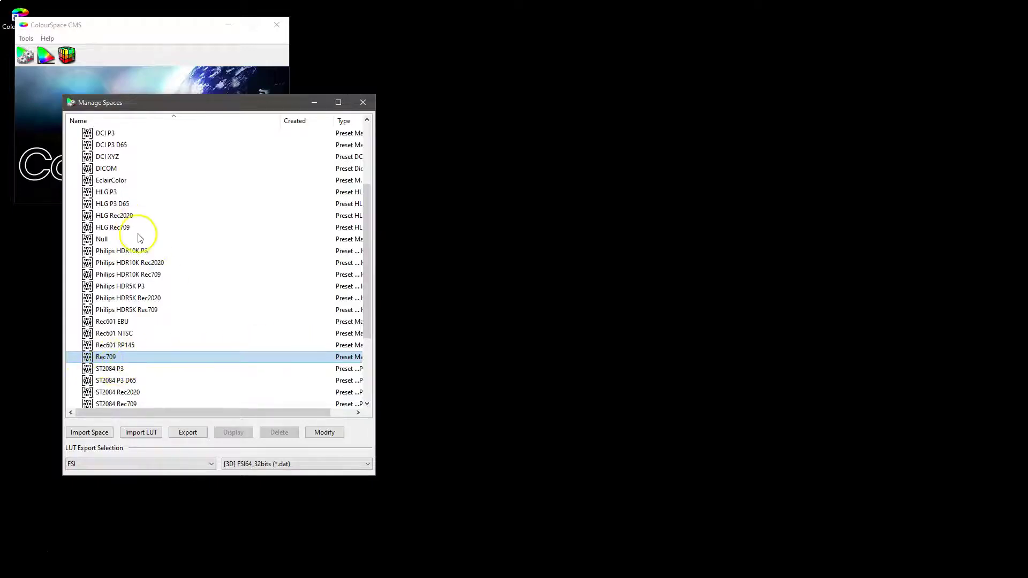
{"action": "left_click", "coordinate": [46, 55]}
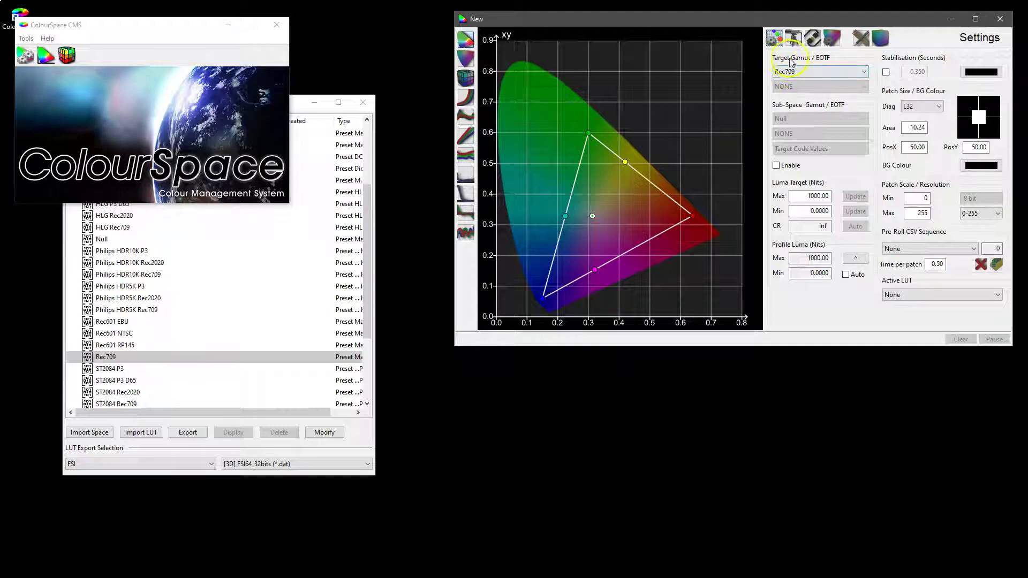
{"action": "left_click", "coordinate": [809, 89]}
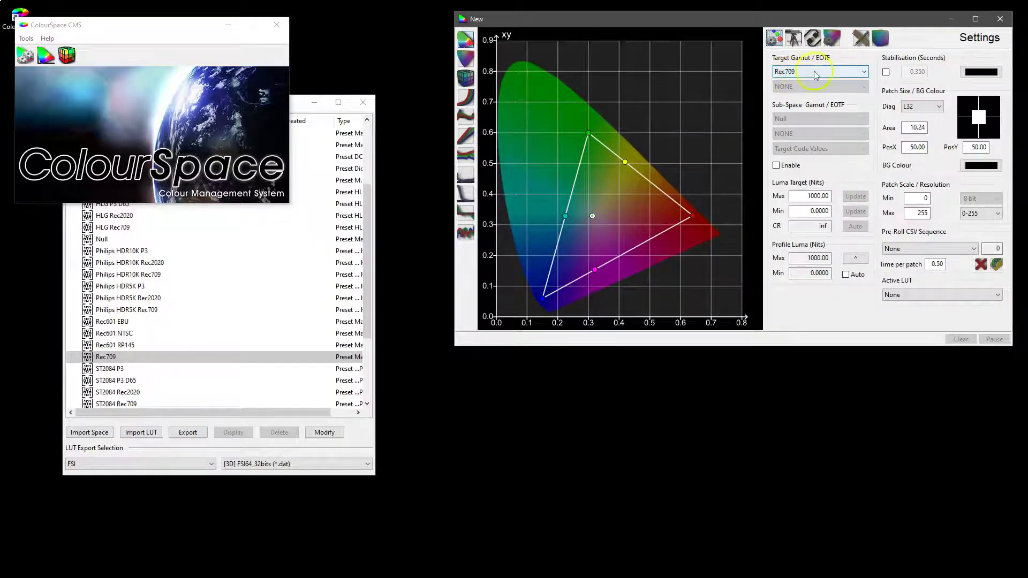
{"action": "left_click", "coordinate": [1000, 19]}
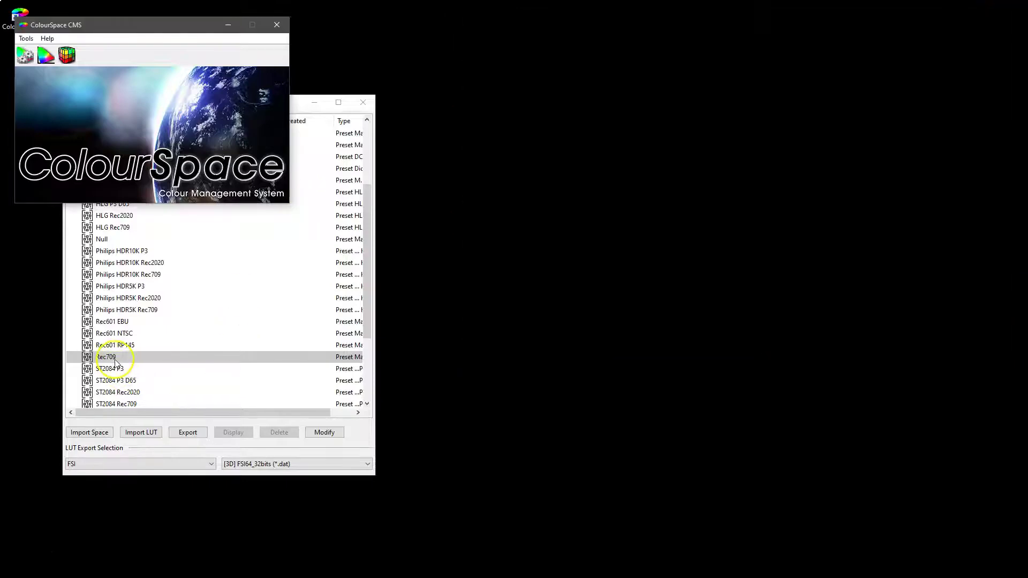
Modify the Rec709 preset to an EOTF of 2.35 and save it as Rec709-2.35-EOTF.
{"action": "left_click", "coordinate": [115, 358]}
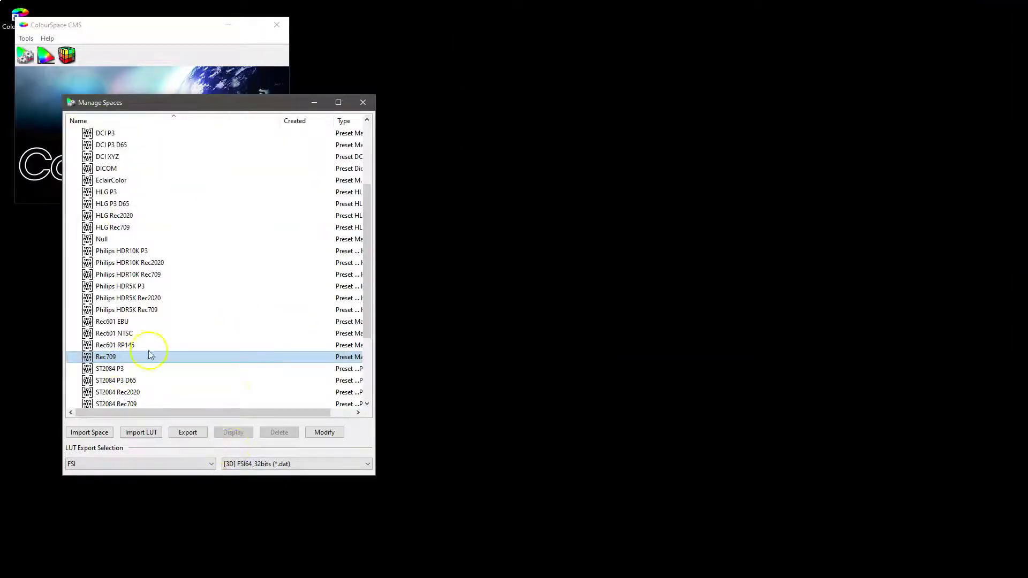
{"action": "left_click", "coordinate": [325, 433]}
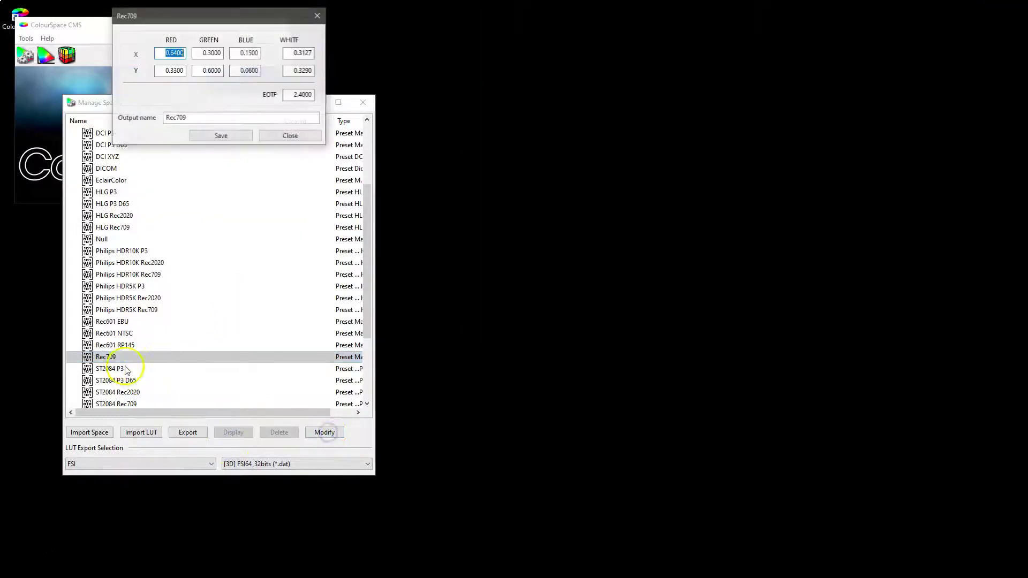
{"action": "left_click_drag", "start_coordinate": [161, 16], "coordinate": [455, 141]}
{"action": "left_click", "coordinate": [596, 220]}
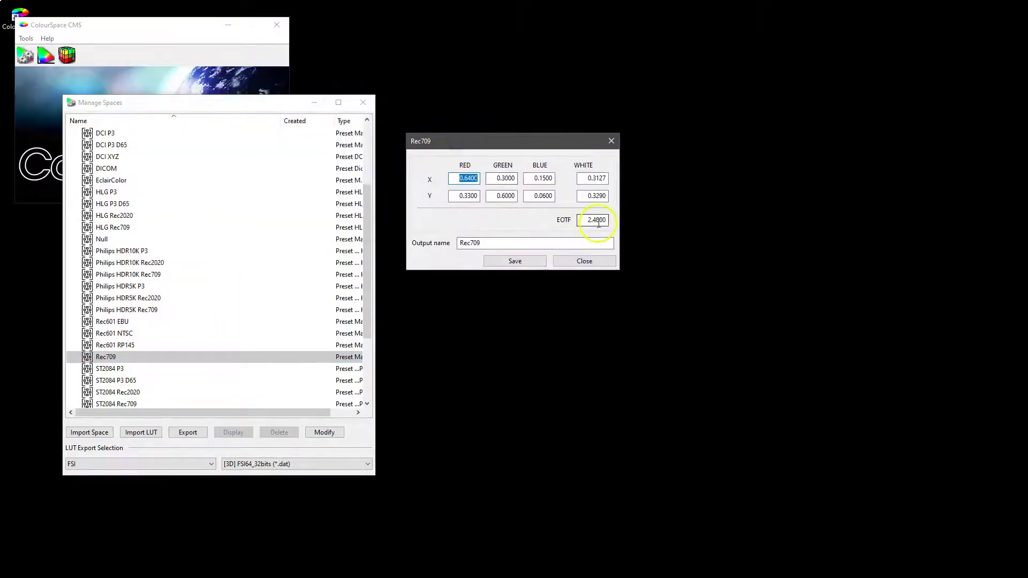
{"action": "key", "text": "BackSpace"}
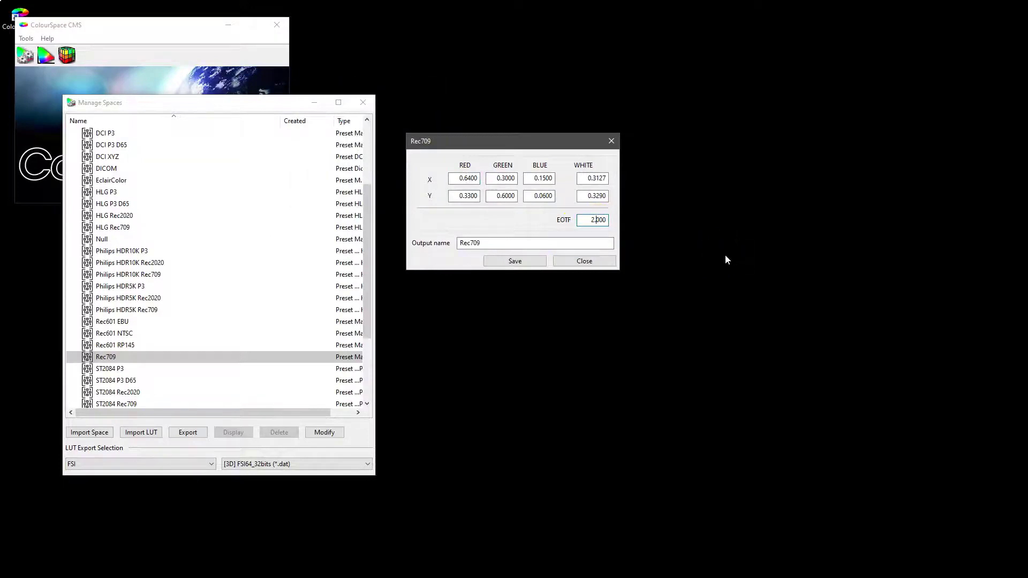
{"action": "type", "text": "35"}
{"action": "left_click", "coordinate": [488, 240]}
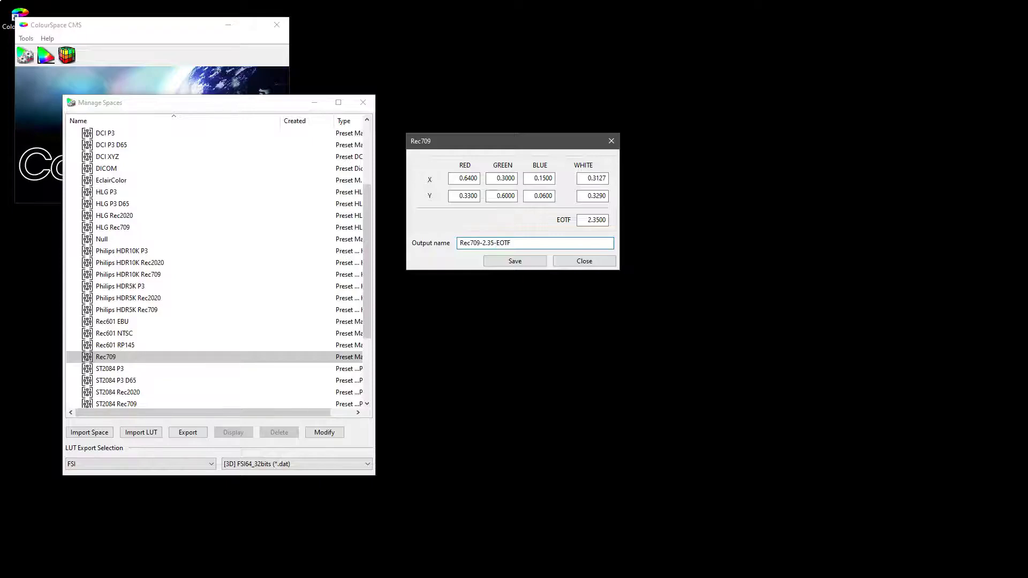
{"action": "left_click", "coordinate": [515, 268]}
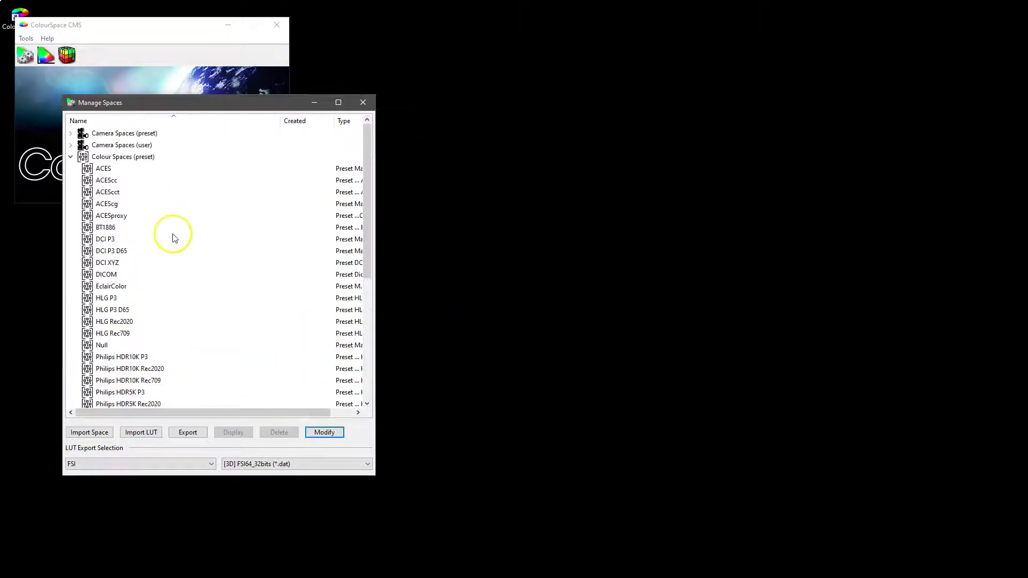
Collapse the preset colour spaces and check the user colour spaces for Rec709-2.35-EOTF.
{"action": "left_click", "coordinate": [70, 157]}
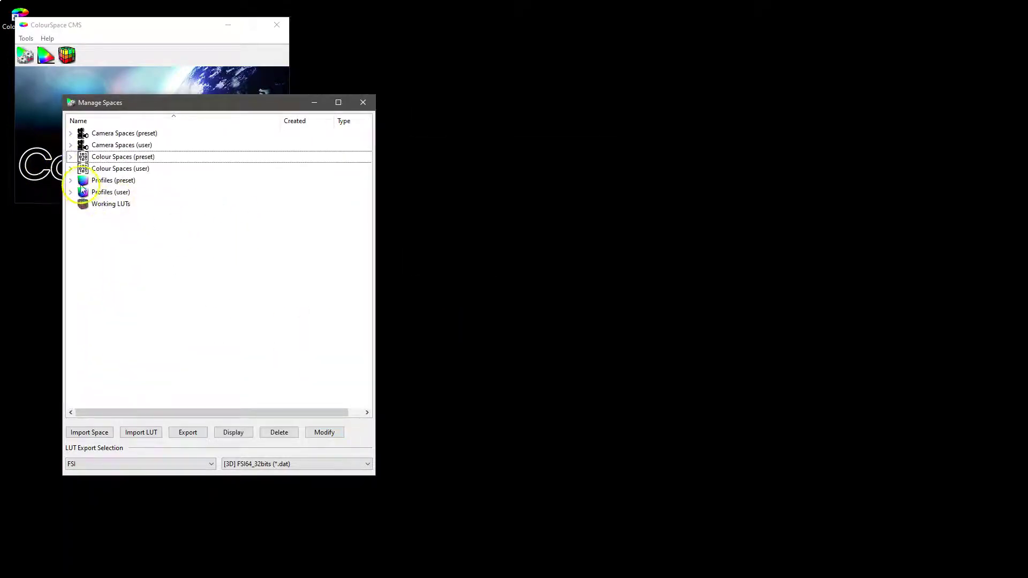
{"action": "left_click", "coordinate": [70, 169]}
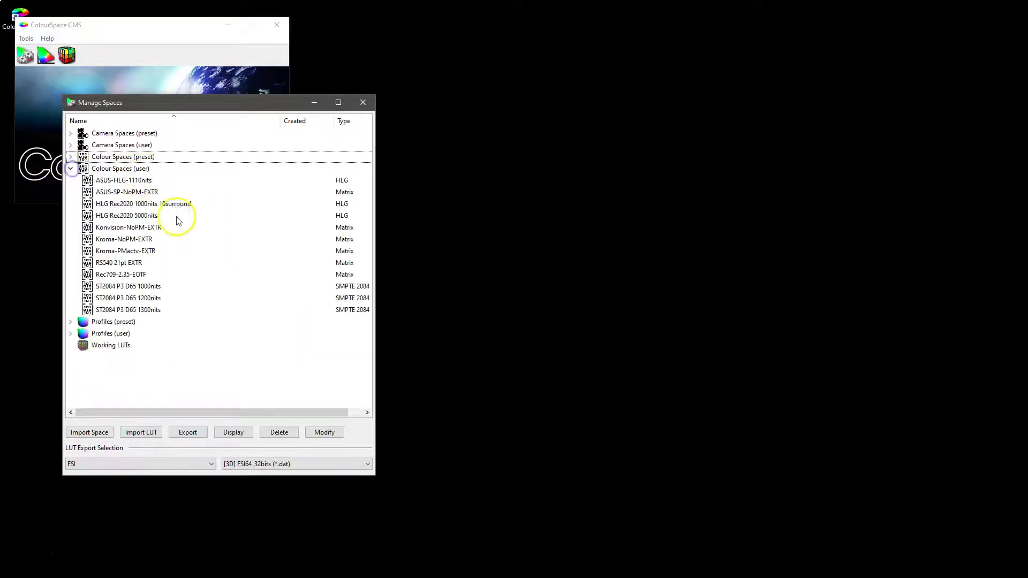
{"action": "left_click", "coordinate": [139, 274]}
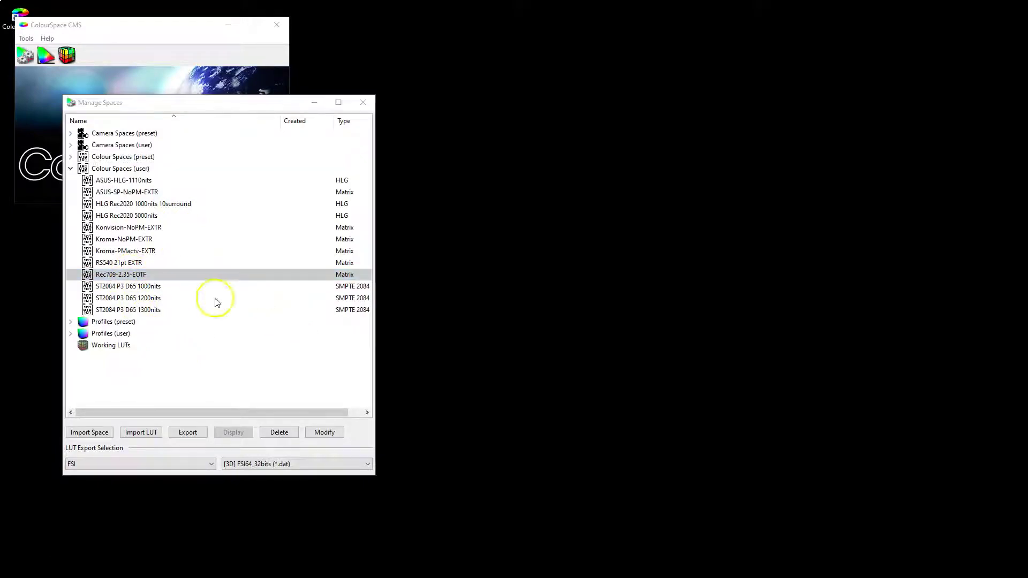
{"action": "left_click", "coordinate": [70, 168]}
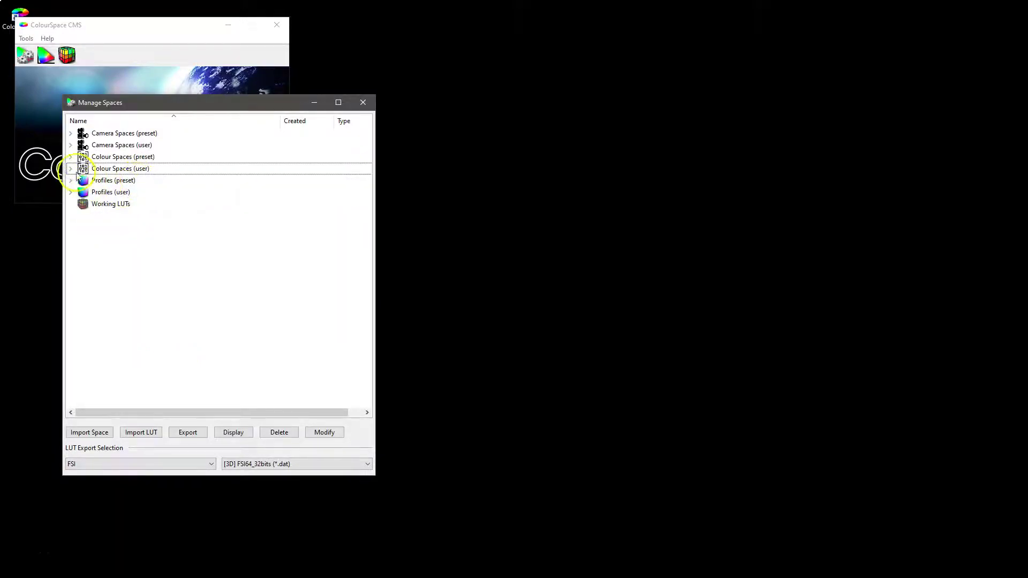
Open the ST2084 Rec2020 preset colour space for modification and move its settings window clear of the Manage Spaces list.
{"action": "left_click", "coordinate": [70, 157]}
{"action": "scroll", "coordinate": [151, 310], "scroll_direction": "down", "scroll_amount": 1}
{"action": "scroll", "coordinate": [151, 310], "scroll_direction": "down", "scroll_amount": 4}
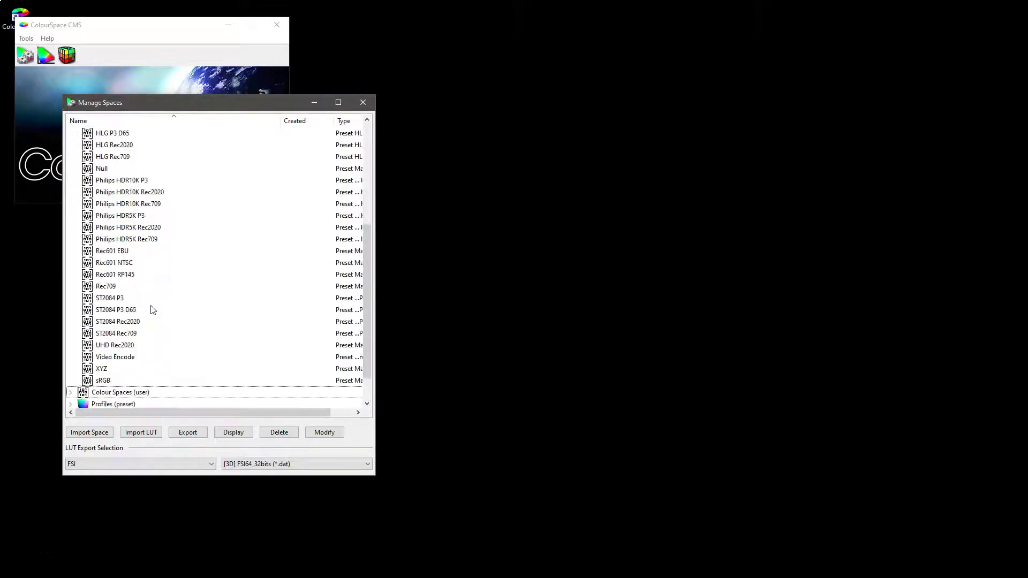
{"action": "scroll", "coordinate": [152, 311], "scroll_direction": "down", "scroll_amount": 1}
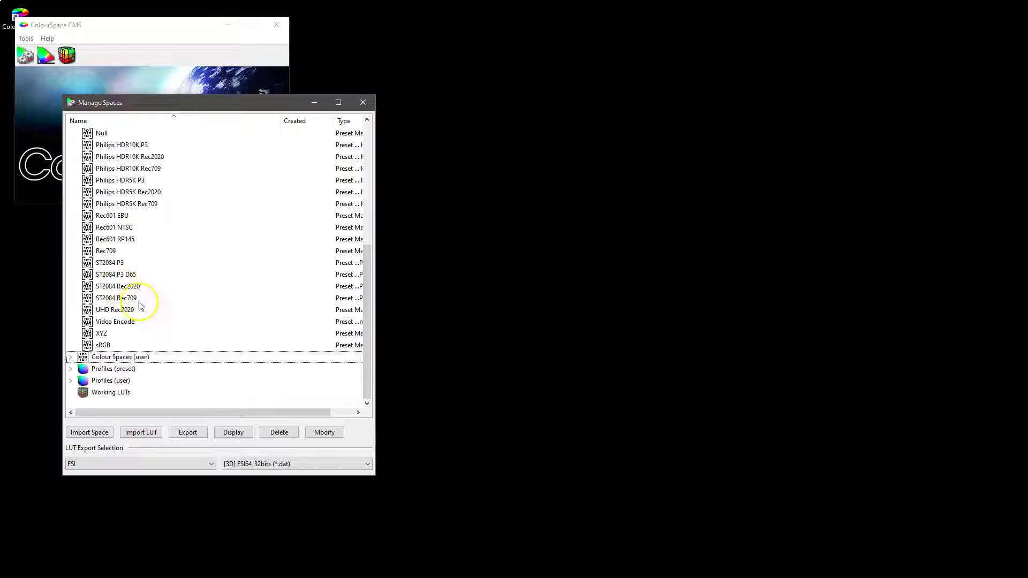
{"action": "left_click", "coordinate": [124, 287]}
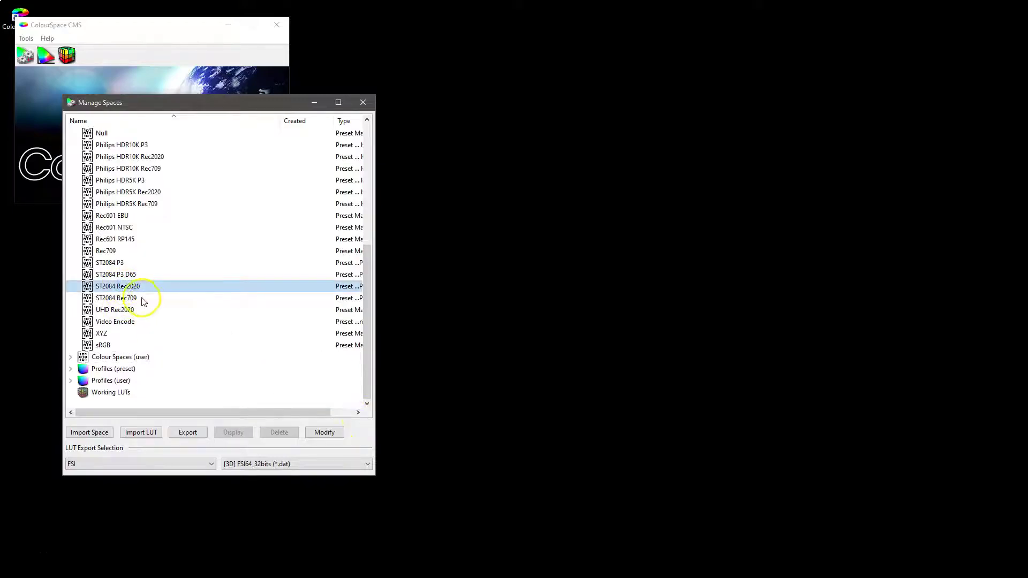
{"action": "left_click", "coordinate": [324, 432]}
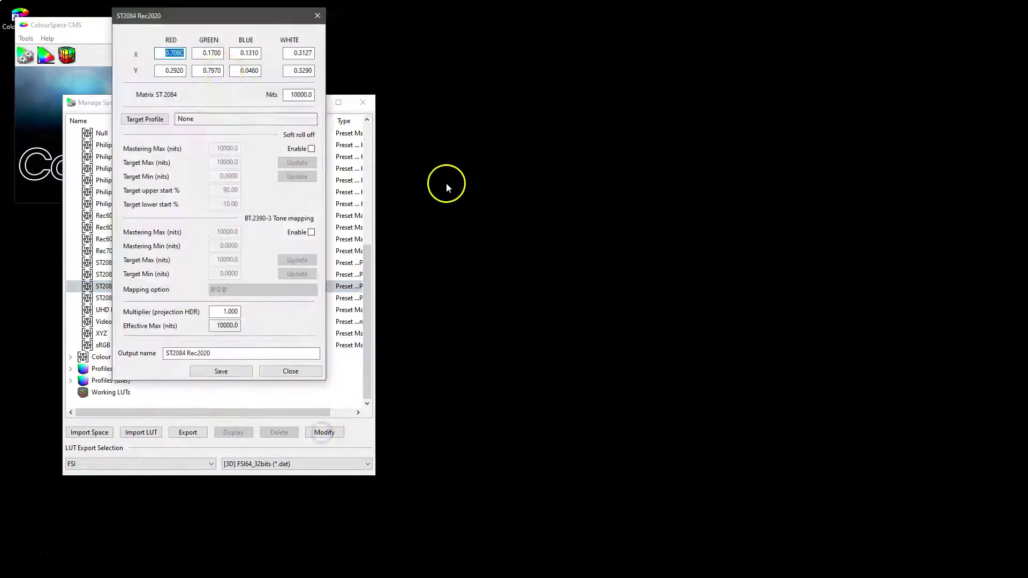
{"action": "left_click_drag", "start_coordinate": [216, 19], "coordinate": [509, 71]}
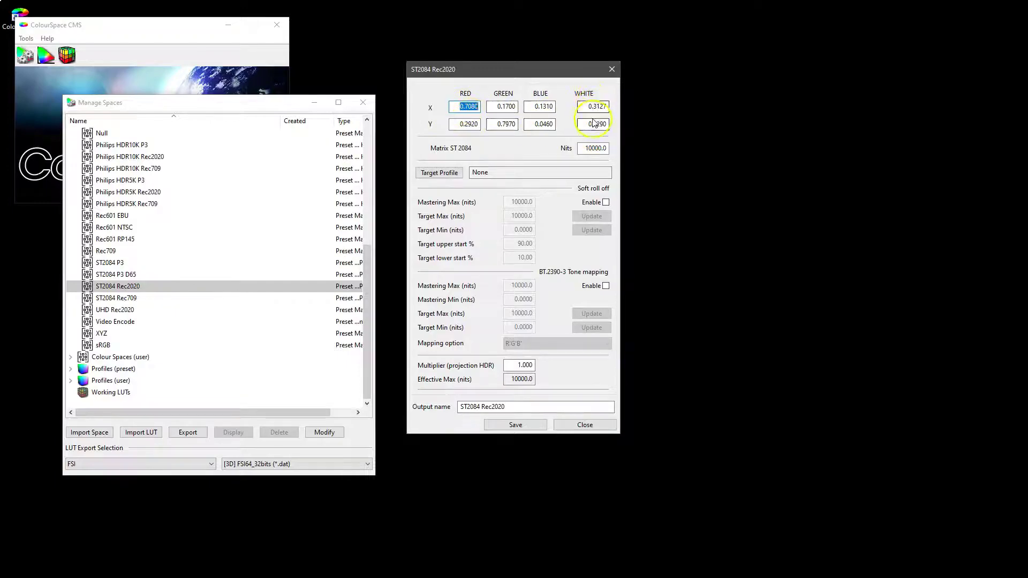
Set the ST2084 Rec2020 space to 1200 nits and save it as ST2084 Rec2020-1200nits.
{"action": "left_click_drag", "start_coordinate": [590, 150], "coordinate": [554, 159]}
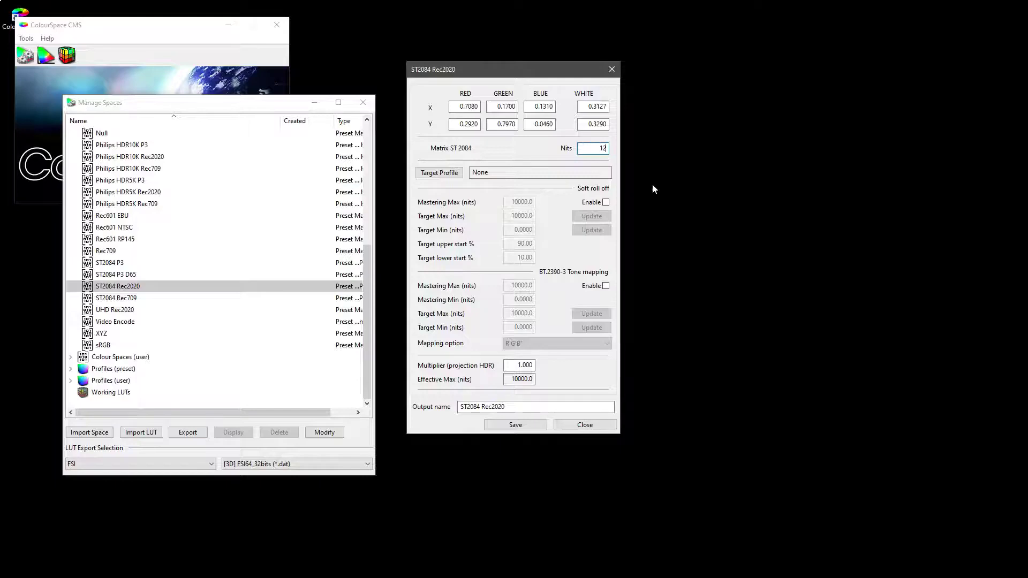
{"action": "left_click", "coordinate": [558, 411]}
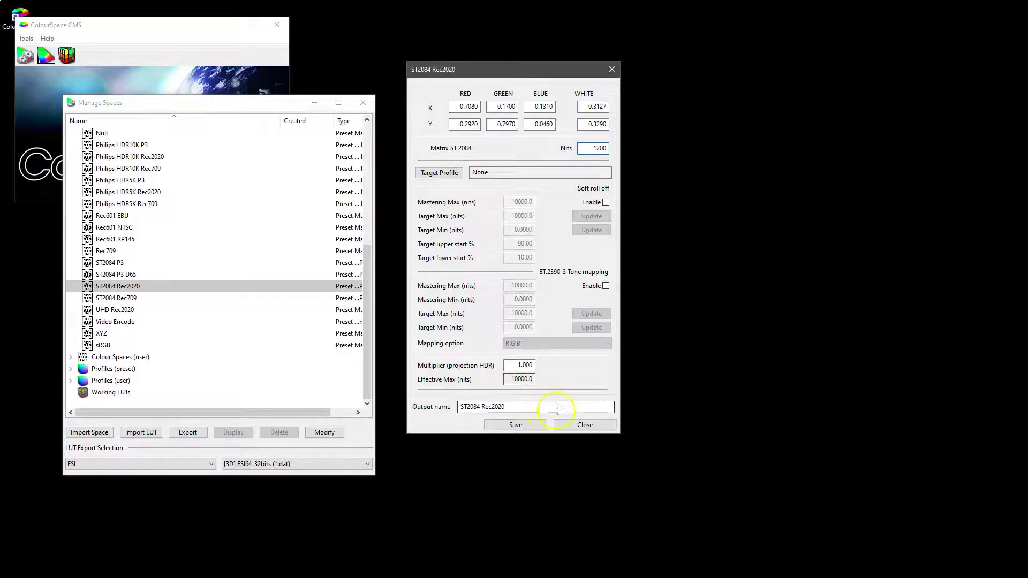
{"action": "left_click", "coordinate": [516, 407]}
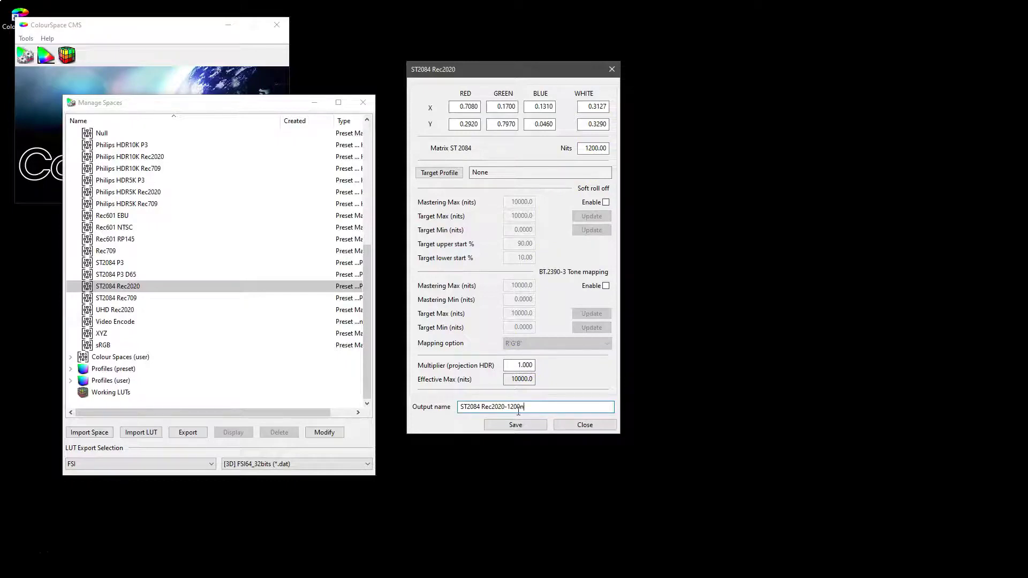
{"action": "left_click", "coordinate": [517, 424]}
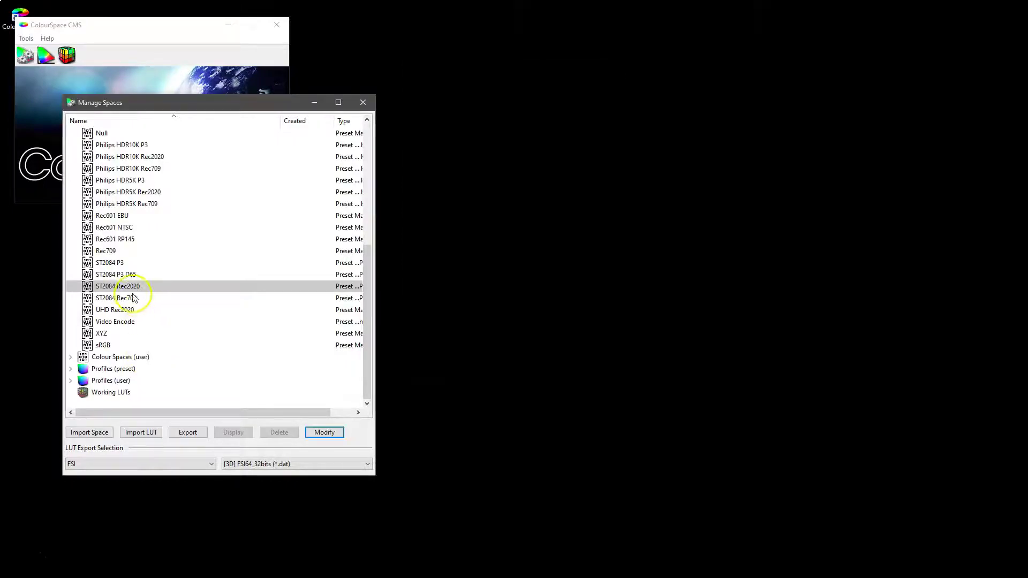
Collapse the preset colour spaces and check the user colour spaces for ST2084 Rec2020-1200nits.
{"action": "scroll", "coordinate": [134, 294], "scroll_direction": "up", "scroll_amount": 6}
{"action": "left_click", "coordinate": [70, 157]}
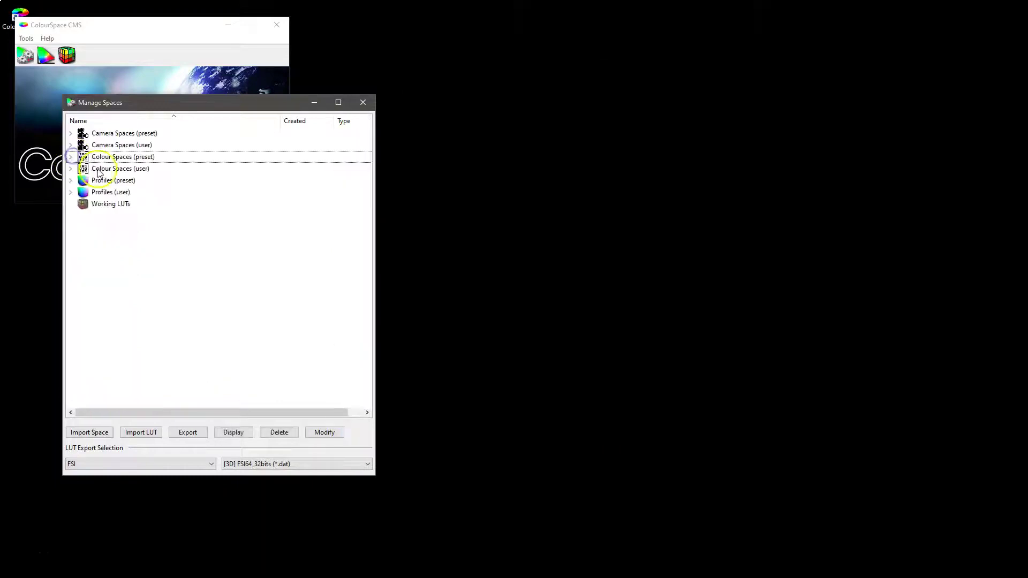
{"action": "left_click", "coordinate": [71, 168]}
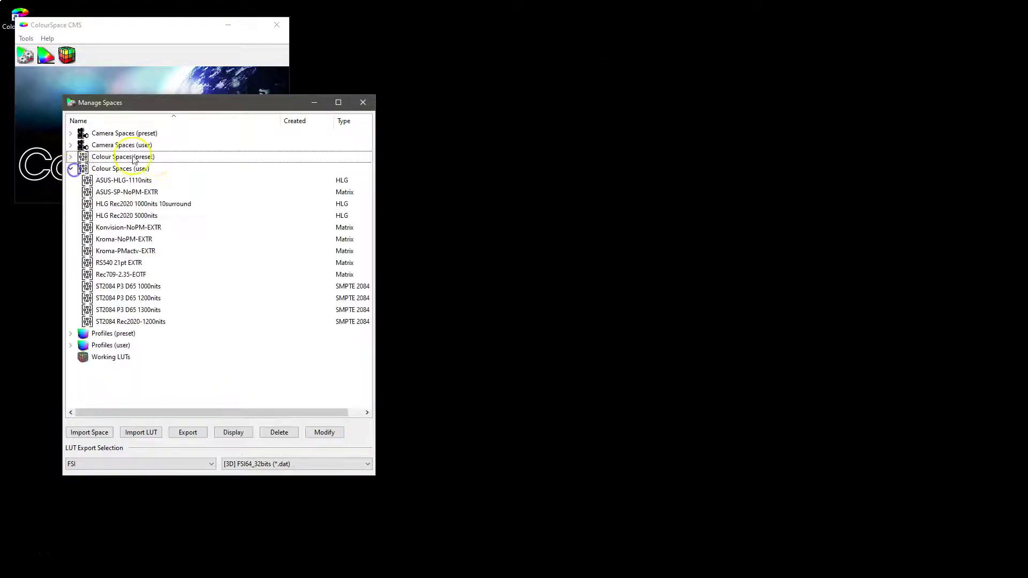
Open the user space ST2084 Rec2020-1200nits for modification and examine its soft roll off settings by temporarily enabling them.
{"action": "left_click", "coordinate": [159, 321]}
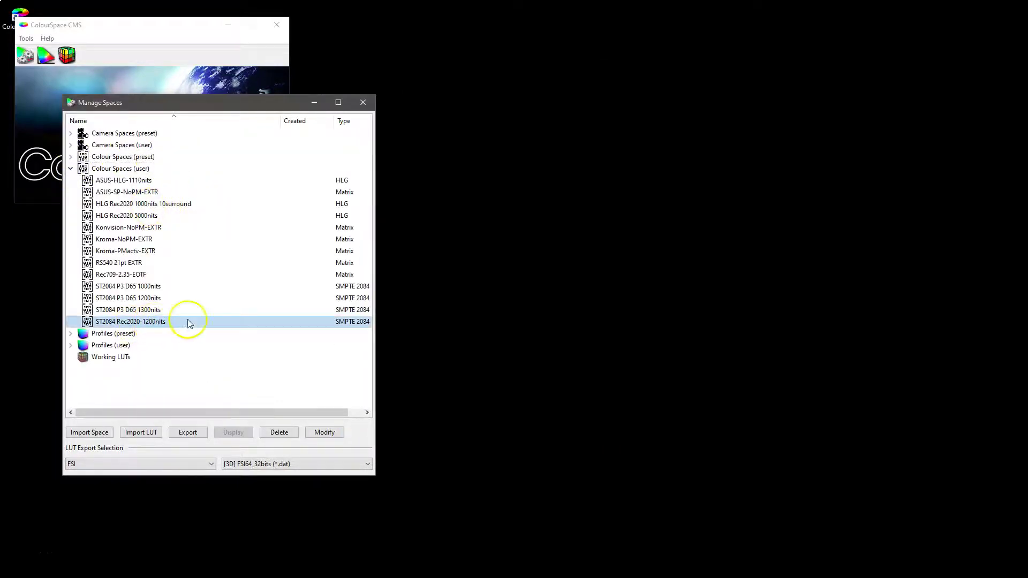
{"action": "left_click", "coordinate": [326, 432]}
{"action": "left_click_drag", "start_coordinate": [220, 27], "coordinate": [546, 64]}
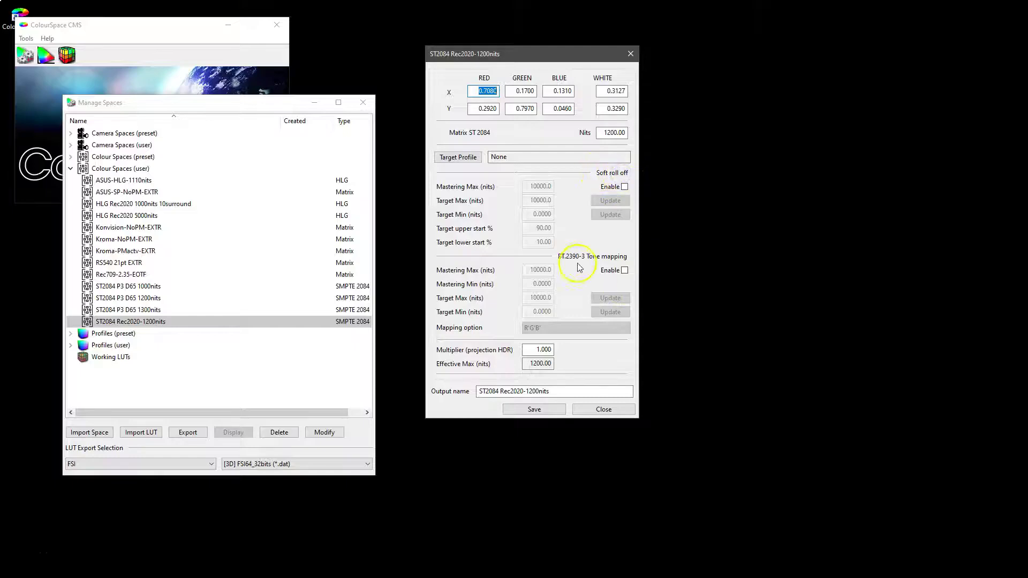
{"action": "left_click", "coordinate": [624, 186]}
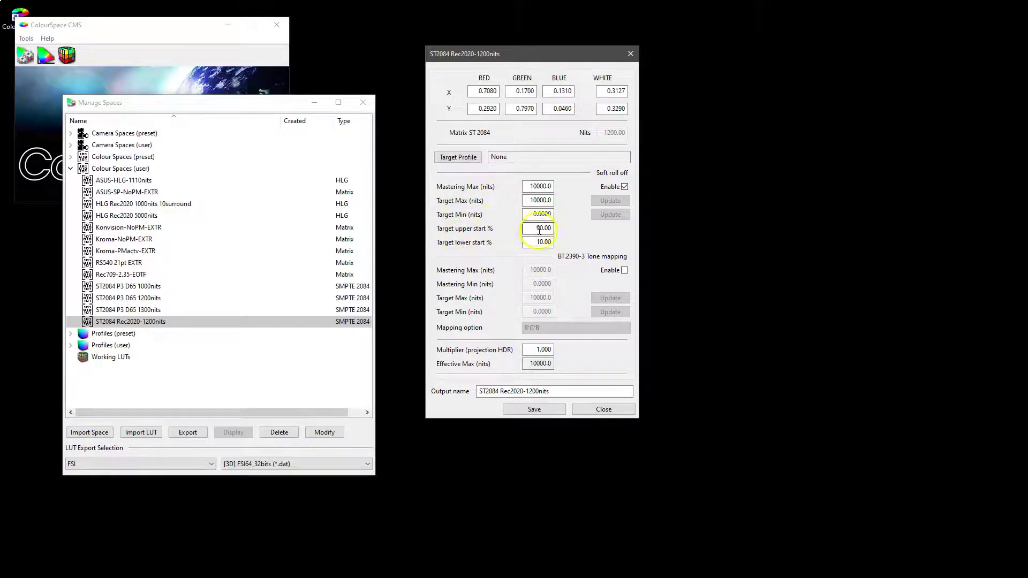
{"action": "left_click", "coordinate": [624, 186]}
Enable BT.2390-3 tone mapping, try its mapping options including YRGB, R'G'B' and ICtCp, and disable it again.
{"action": "left_click", "coordinate": [625, 270]}
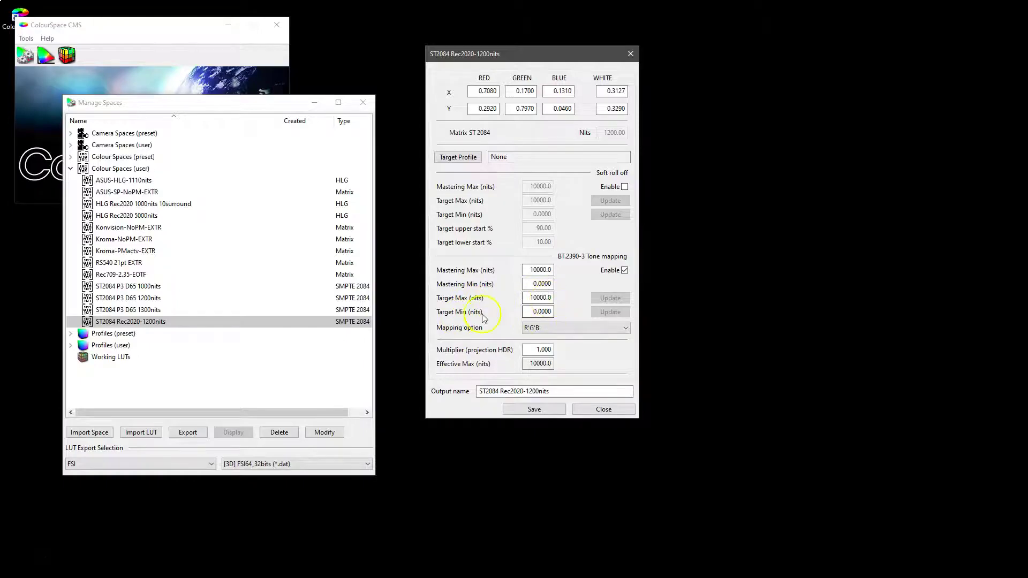
{"action": "left_click", "coordinate": [560, 329]}
{"action": "left_click", "coordinate": [562, 330]}
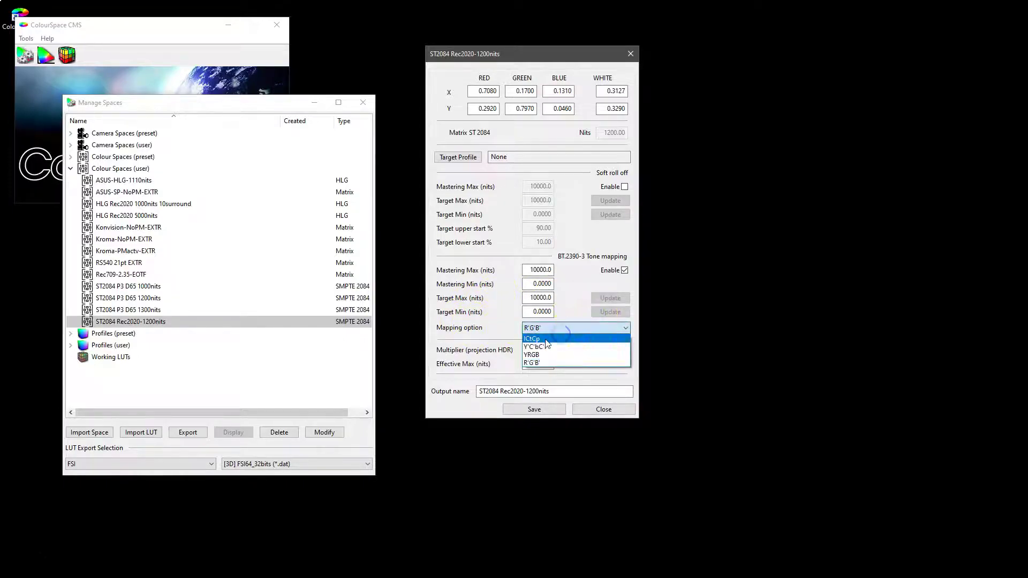
{"action": "left_click", "coordinate": [546, 346]}
{"action": "left_click", "coordinate": [546, 327]}
{"action": "left_click", "coordinate": [546, 355]}
{"action": "left_click", "coordinate": [541, 328]}
{"action": "left_click", "coordinate": [540, 362]}
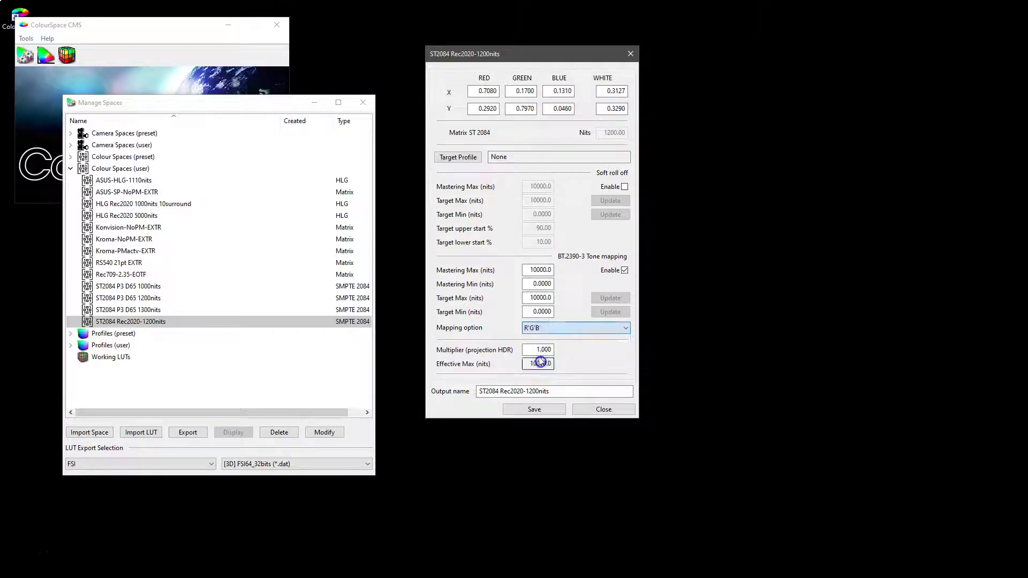
{"action": "left_click", "coordinate": [538, 328]}
{"action": "left_click", "coordinate": [538, 336]}
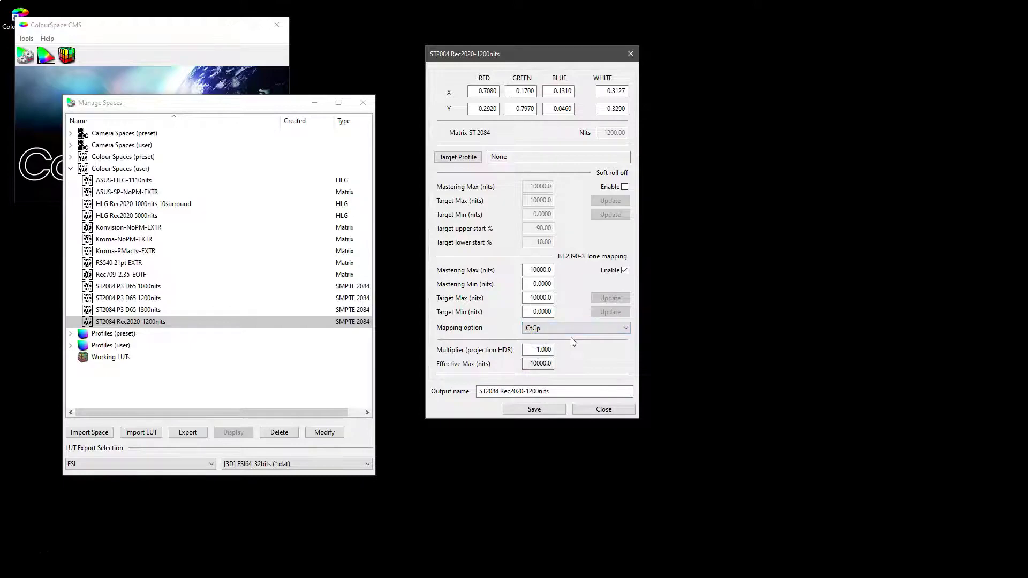
{"action": "left_click", "coordinate": [624, 271]}
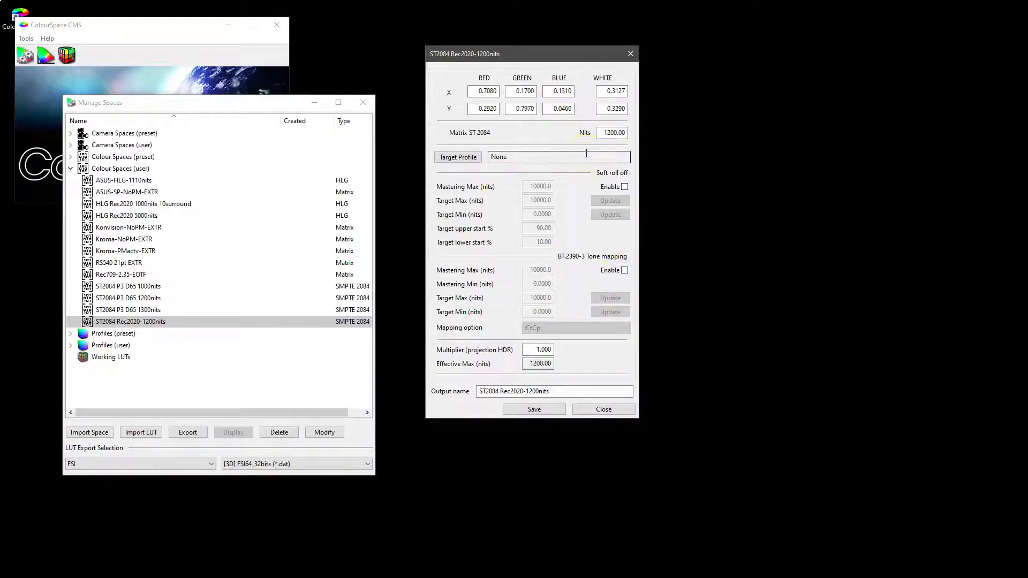
Set the target profile of ST2084 Rec2020-1200nits to ASUS-HDR-User2.
{"action": "left_click", "coordinate": [458, 157]}
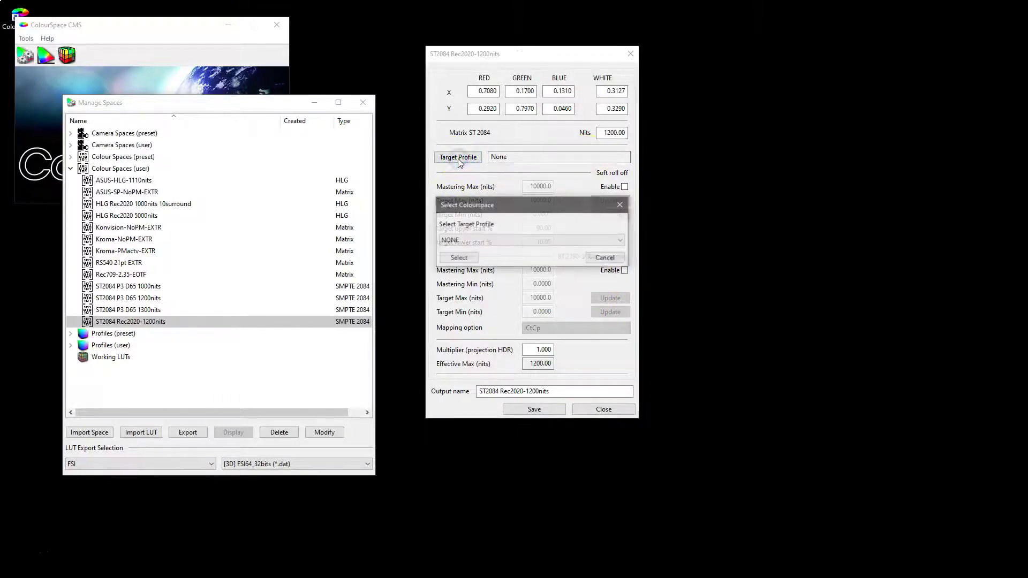
{"action": "left_click", "coordinate": [475, 242]}
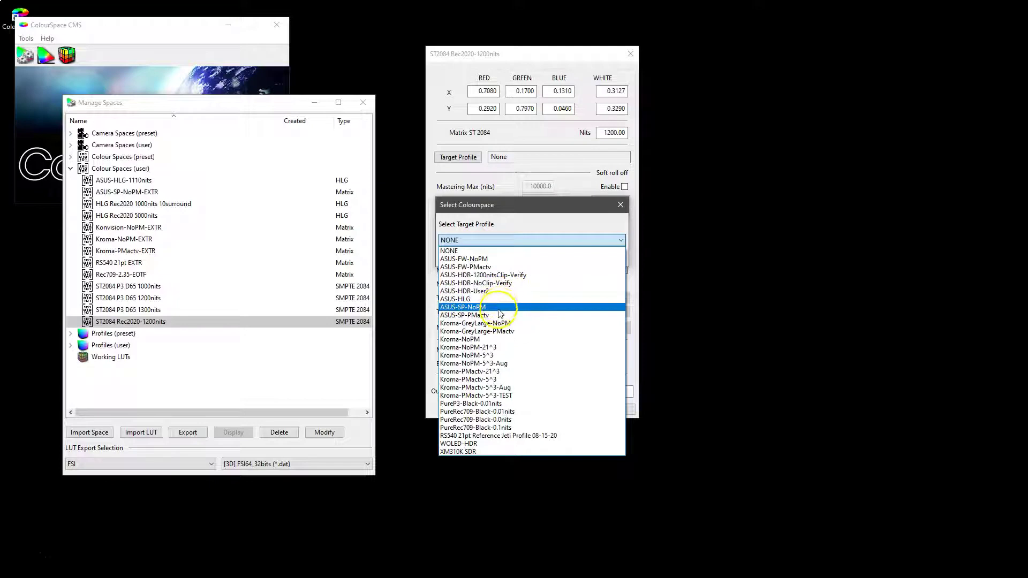
{"action": "left_click", "coordinate": [484, 291]}
{"action": "left_click", "coordinate": [474, 259]}
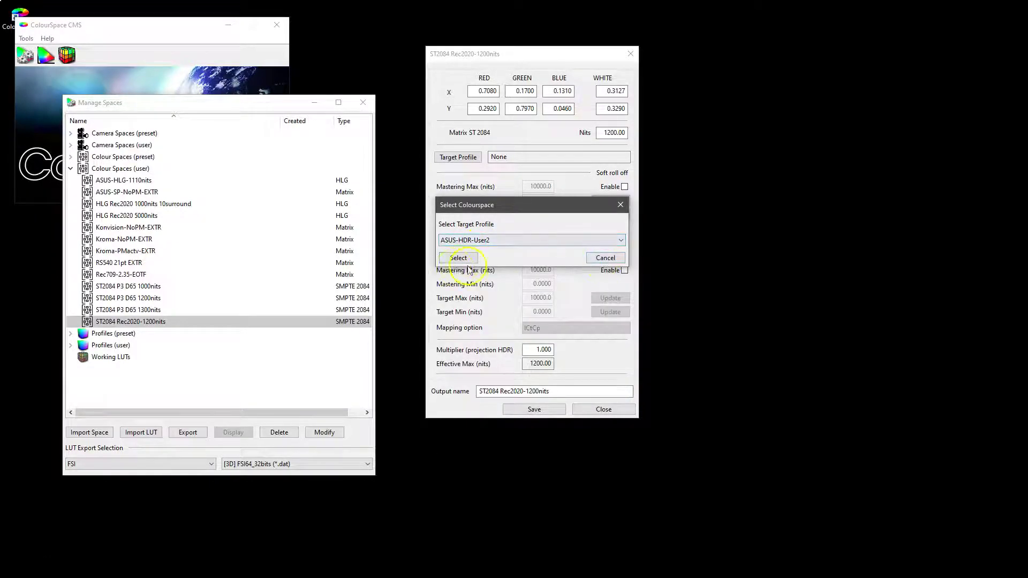
{"action": "left_click", "coordinate": [463, 260]}
Enable soft roll off, update its target max and min nits from the target profile, and disable it again.
{"action": "left_click", "coordinate": [625, 188]}
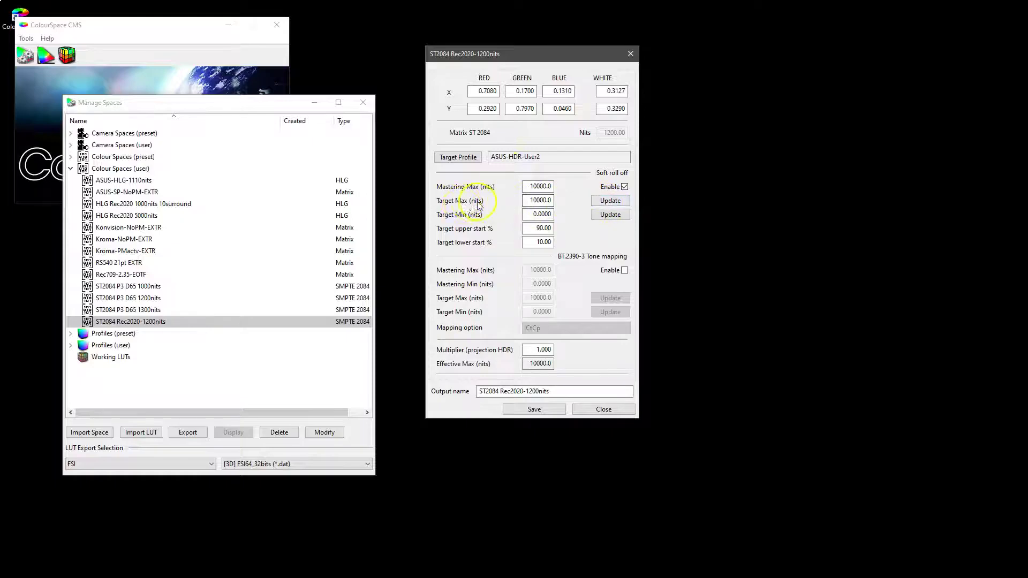
{"action": "left_click", "coordinate": [610, 200]}
{"action": "left_click", "coordinate": [610, 214]}
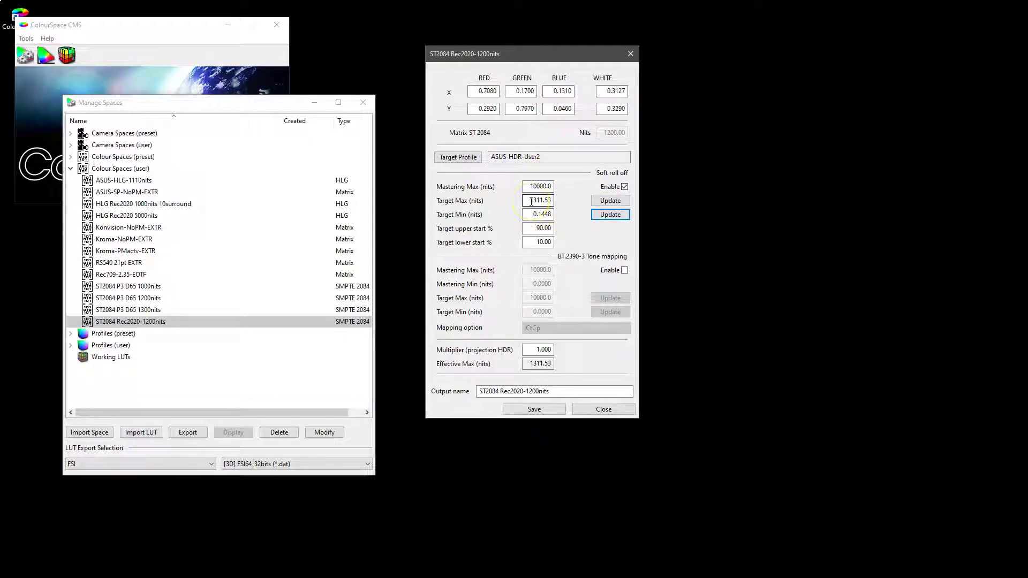
{"action": "left_click_drag", "start_coordinate": [528, 201], "coordinate": [573, 200]}
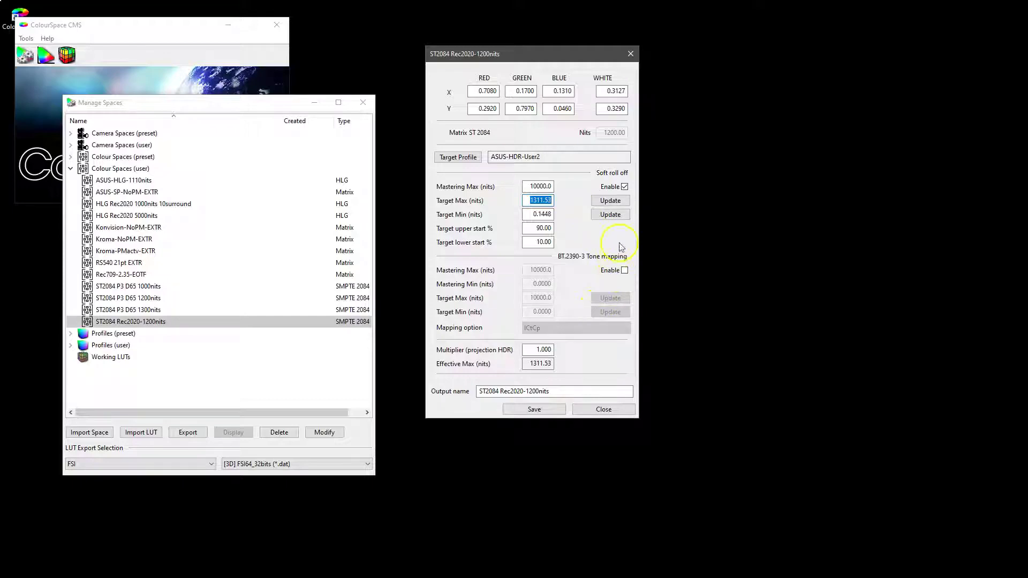
{"action": "left_click", "coordinate": [625, 188]}
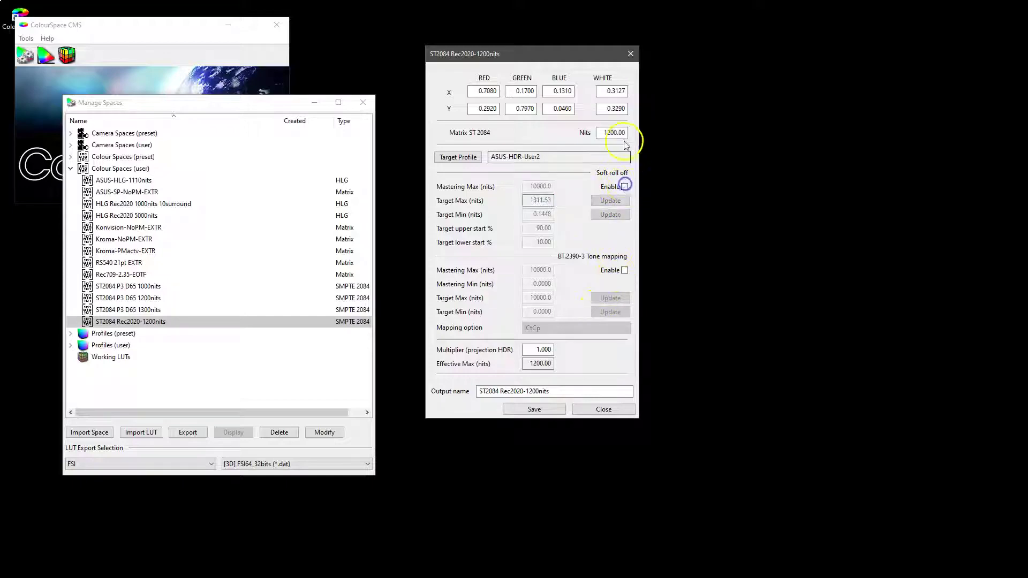
Enable BT.2390-3 tone mapping, update its target max and min nits from the target profile, and close the settings without saving.
{"action": "left_click", "coordinate": [625, 271]}
{"action": "left_click", "coordinate": [598, 301]}
{"action": "left_click", "coordinate": [609, 314]}
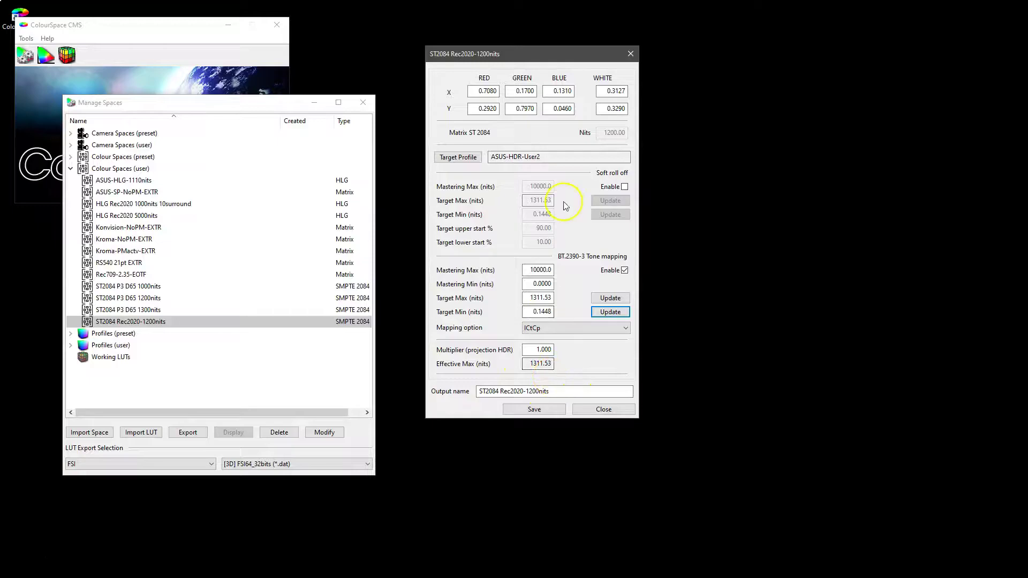
{"action": "key", "text": "Escape"}
Open a second Manage Spaces window and display the user profile ASUS-HDR-1200nitsClip-Verify.
{"action": "left_click", "coordinate": [132, 323]}
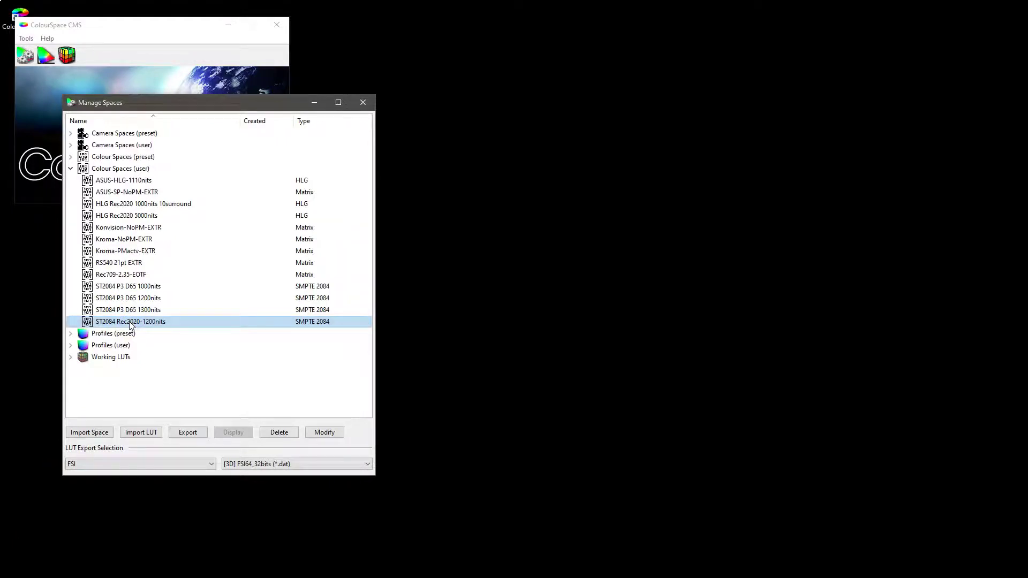
{"action": "left_click", "coordinate": [27, 59]}
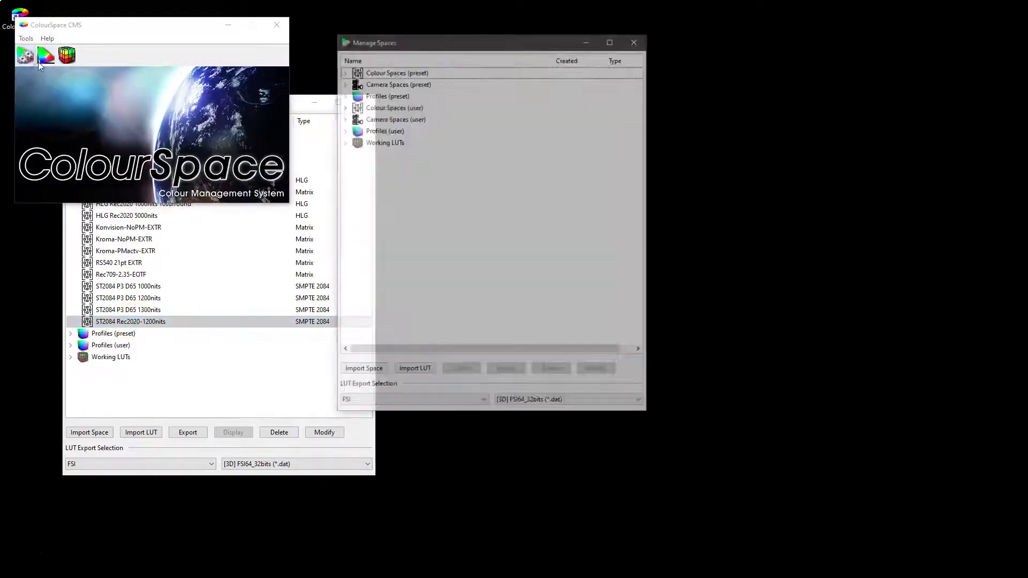
{"action": "mouse_move", "coordinate": [402, 47]}
{"action": "left_mouse_down"}
{"action": "mouse_move", "coordinate": [435, 50]}
{"action": "mouse_move", "coordinate": [394, 47]}
{"action": "left_mouse_up"}
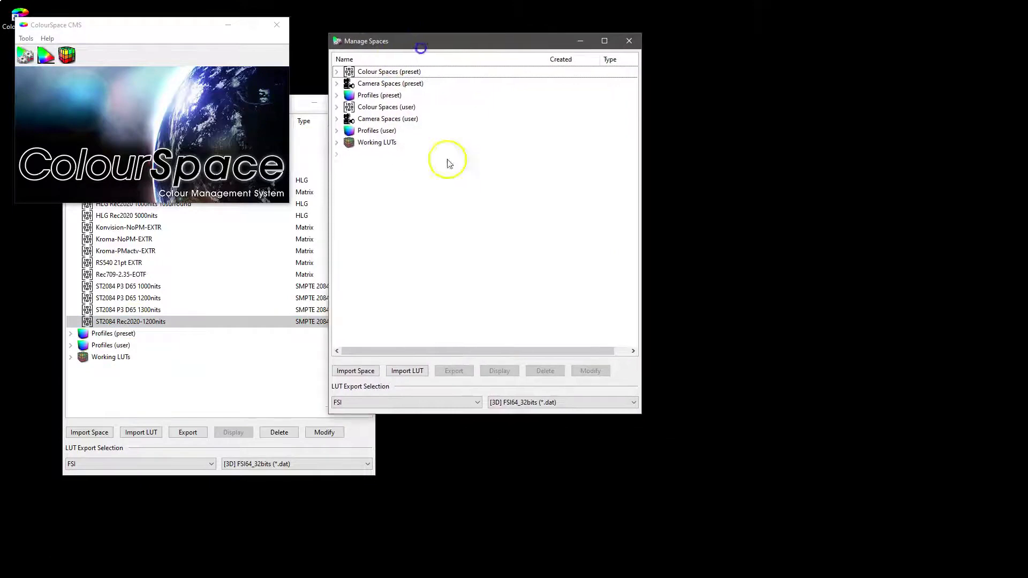
{"action": "left_click", "coordinate": [337, 130]}
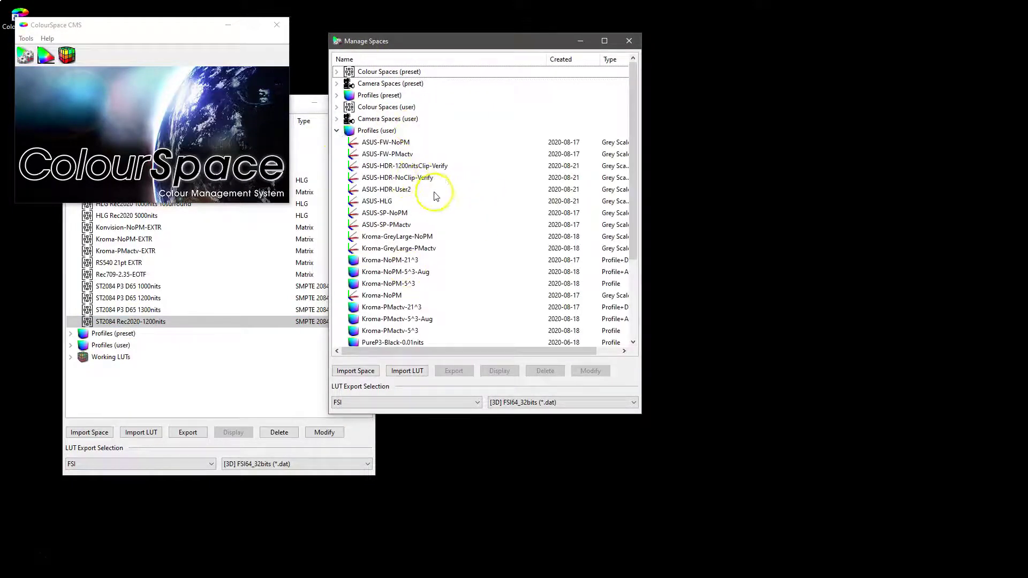
{"action": "left_click", "coordinate": [399, 166]}
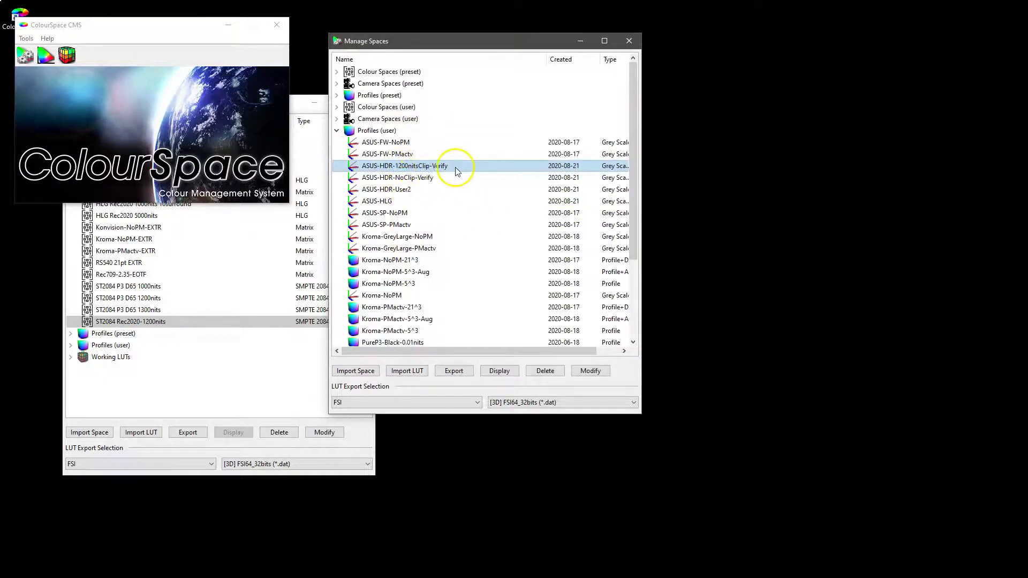
{"action": "left_click", "coordinate": [504, 372]}
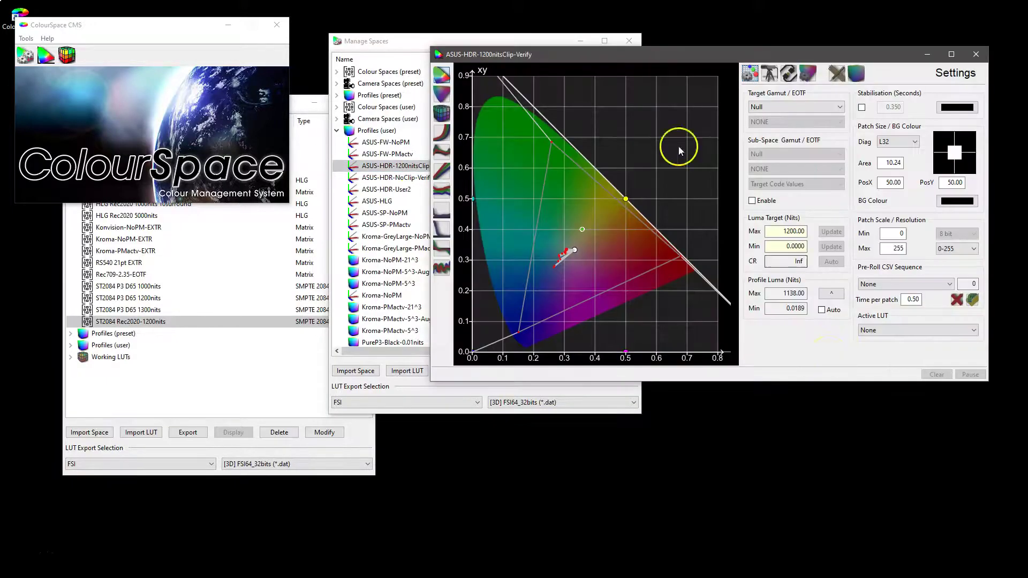
Compare the profile's EOTF graph against the ST2084 Rec2020-1200nits target, and close the profile and the second Manage Spaces window.
{"action": "left_click", "coordinate": [807, 107]}
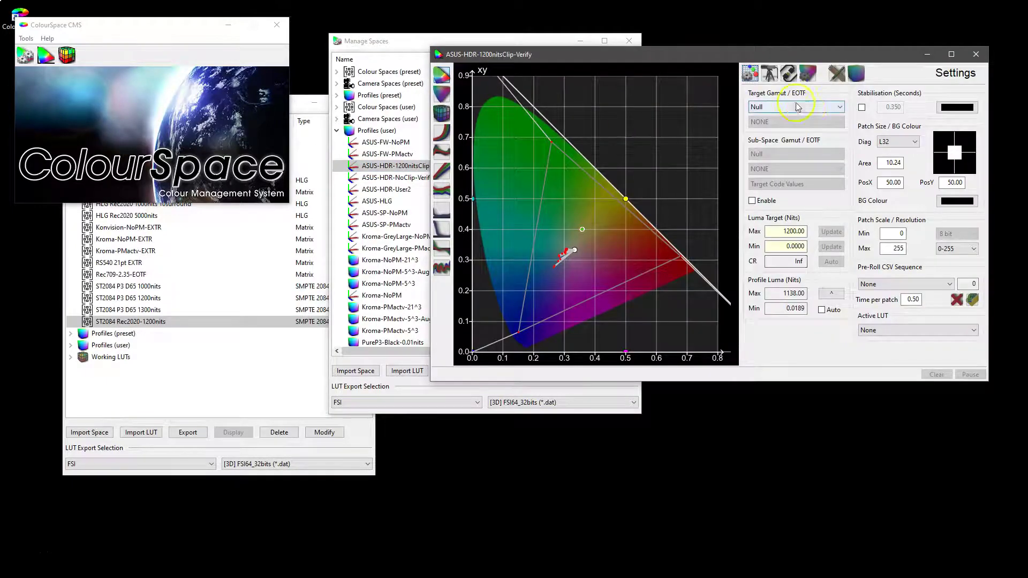
{"action": "scroll", "coordinate": [824, 176], "scroll_direction": "down", "scroll_amount": 5}
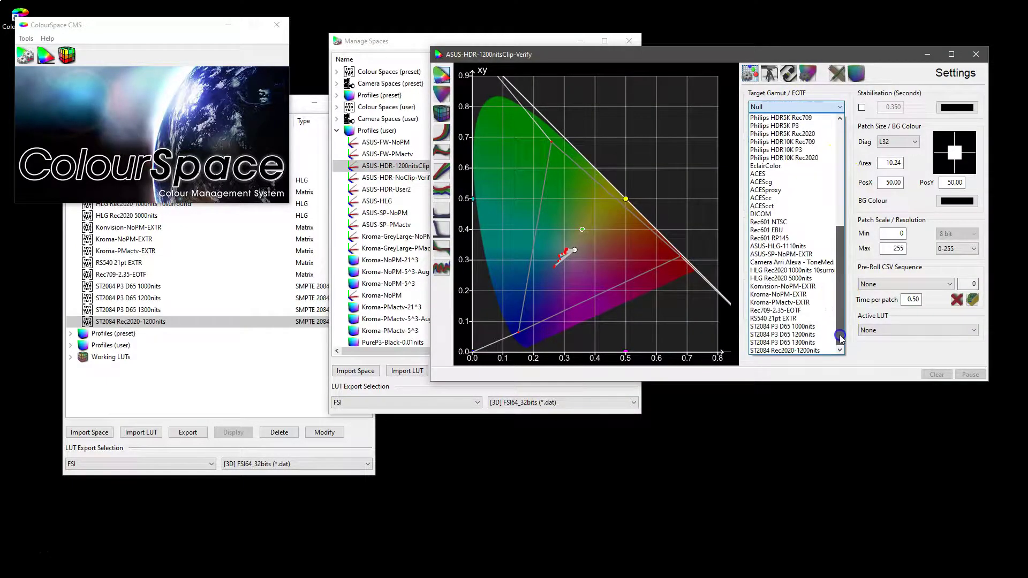
{"action": "left_click", "coordinate": [803, 349]}
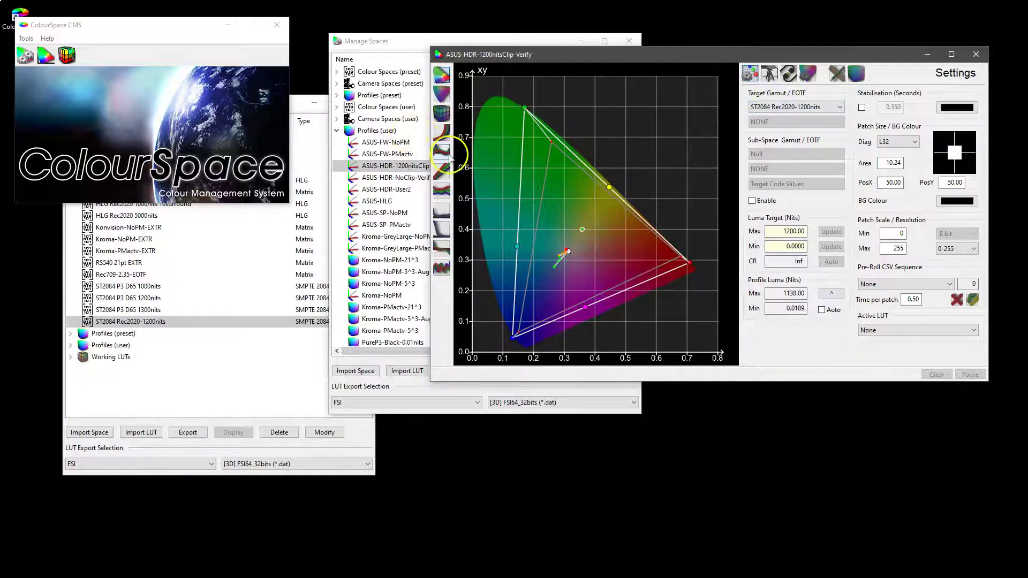
{"action": "left_click", "coordinate": [444, 138]}
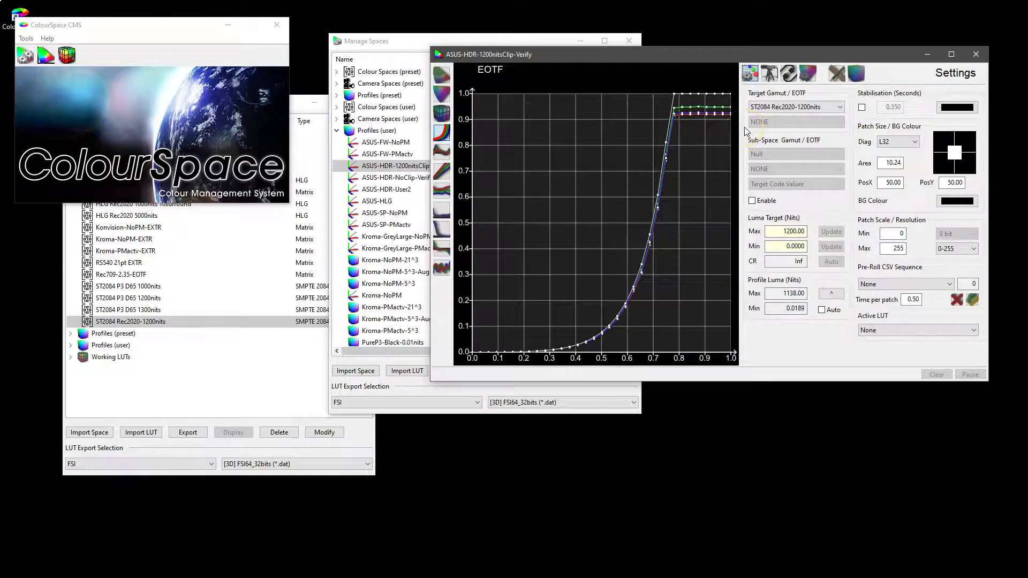
{"action": "left_click", "coordinate": [975, 54]}
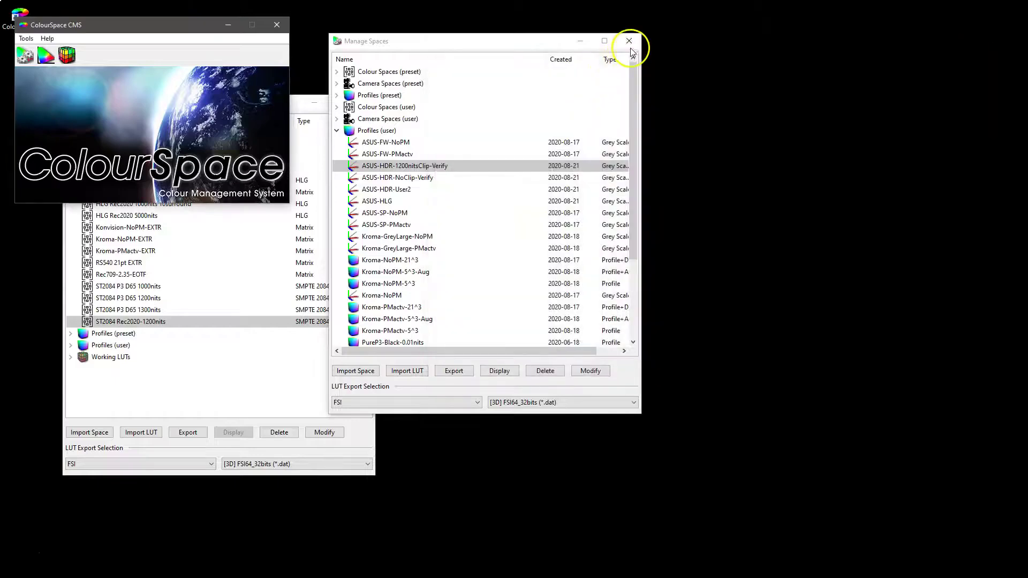
{"action": "left_click", "coordinate": [629, 41]}
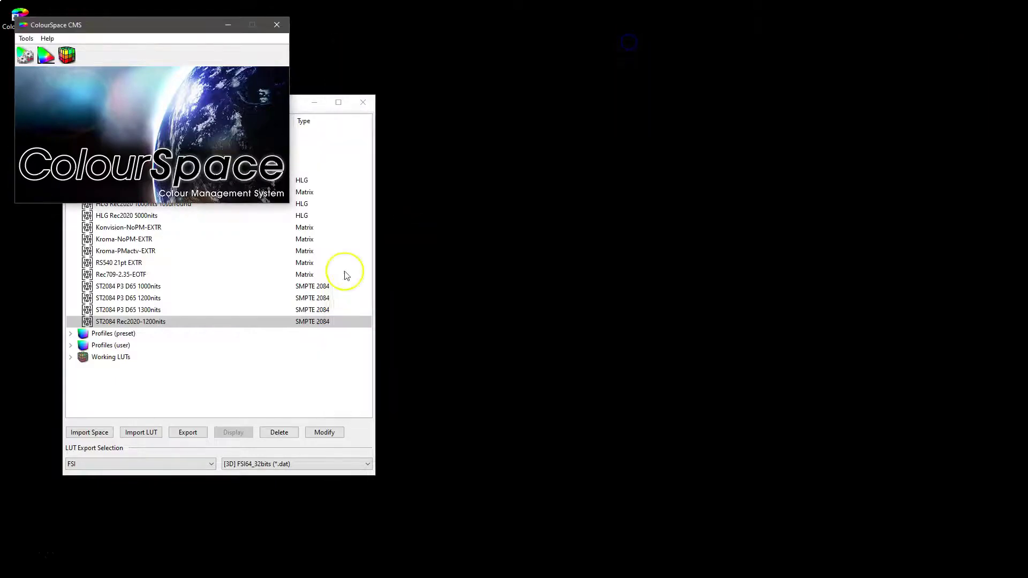
Modify the user colour space ST2084 Rec2020-1200nits by enabling BT.2390-3 tone mapping with a target max of 1200 nits and R'G'B' mapping.
{"action": "left_click", "coordinate": [202, 323]}
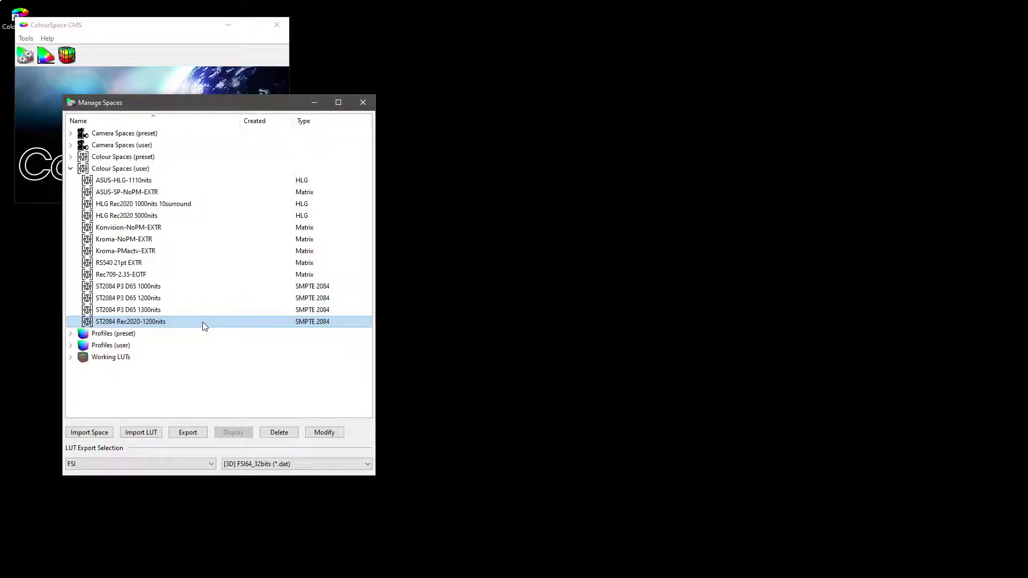
{"action": "left_click", "coordinate": [324, 432]}
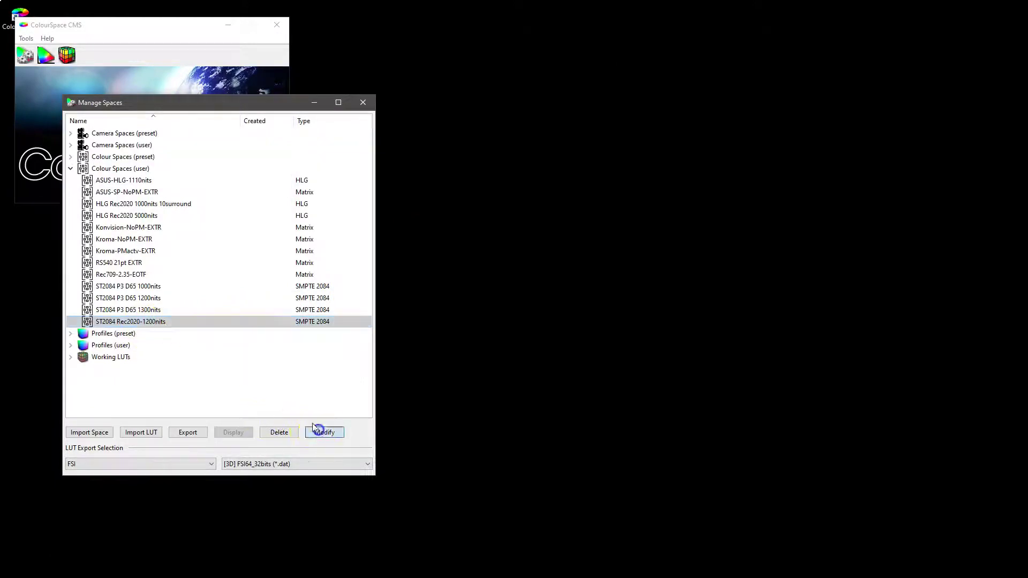
{"action": "left_click_drag", "start_coordinate": [236, 20], "coordinate": [536, 71]}
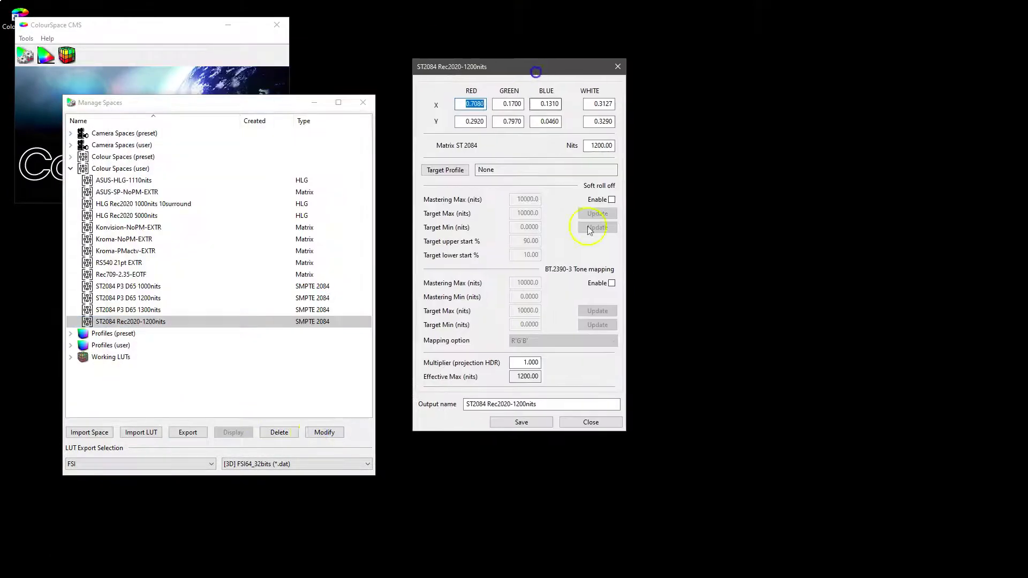
{"action": "left_click", "coordinate": [613, 284]}
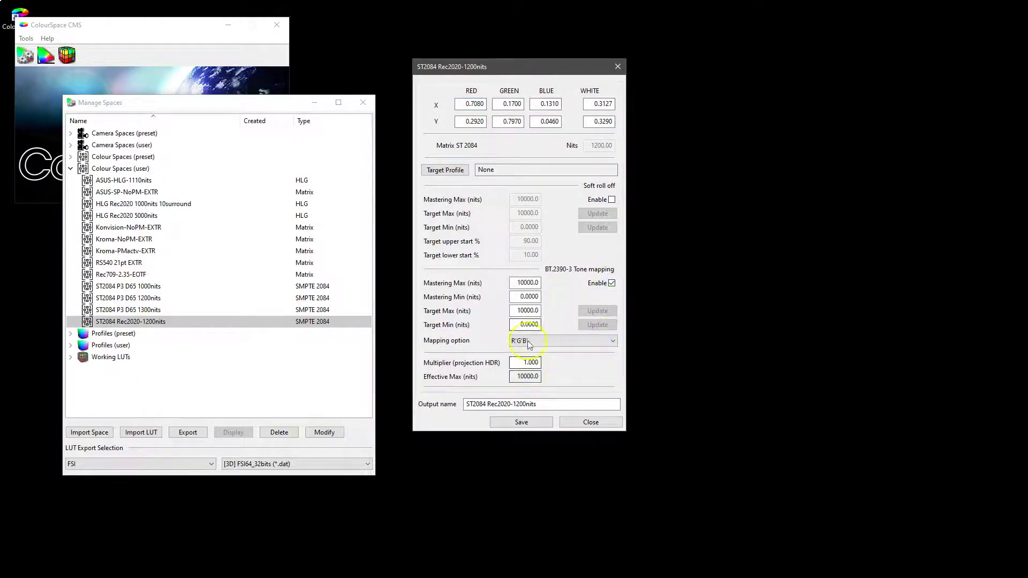
{"action": "left_click", "coordinate": [523, 310]}
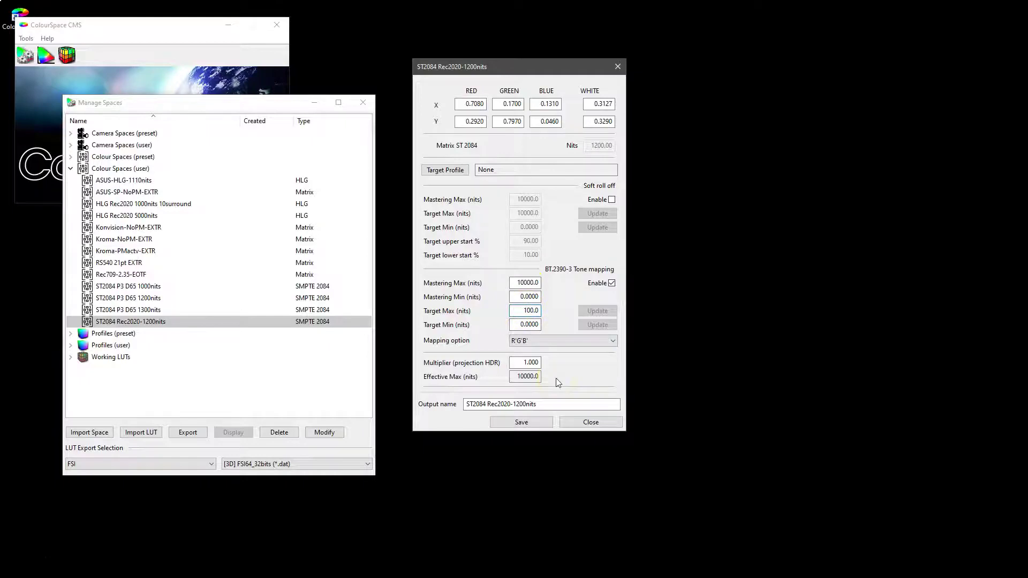
{"action": "left_click", "coordinate": [527, 341]}
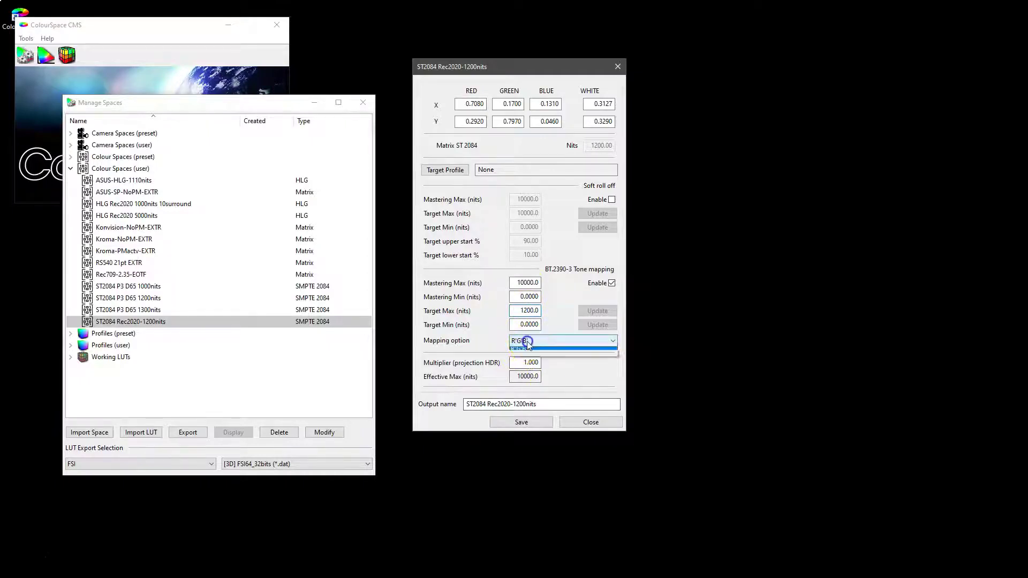
{"action": "left_click", "coordinate": [526, 342]}
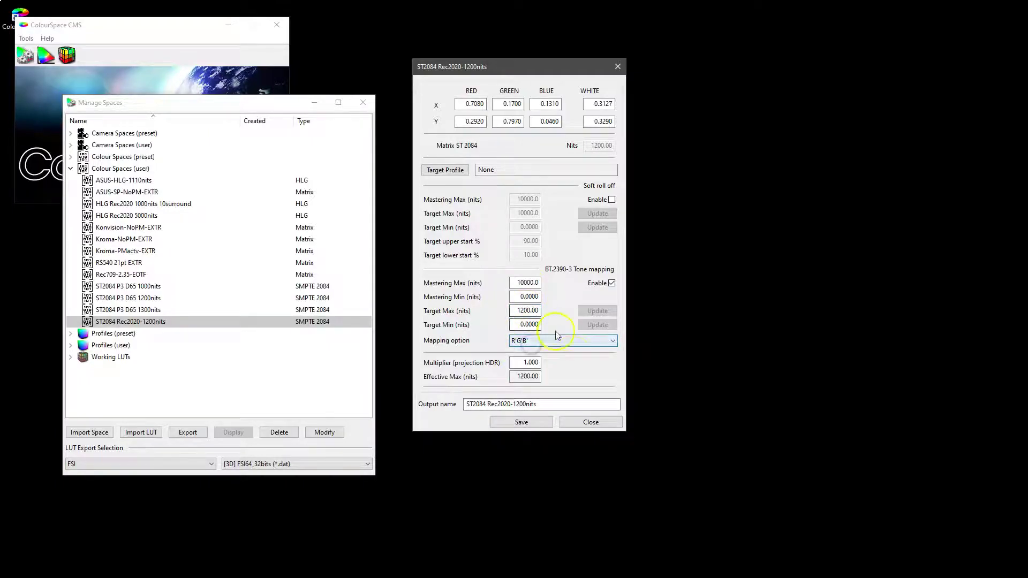
Save the tone-mapped colour space under the output name ST2084 Rec2020-1200nits-ToneMap.
{"action": "left_click", "coordinate": [551, 404]}
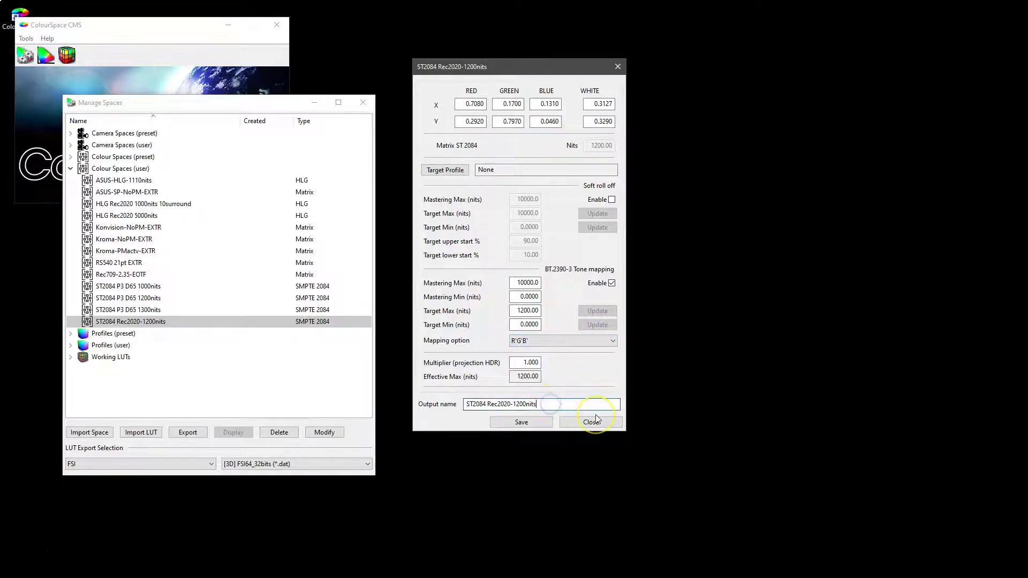
{"action": "type", "text": "-ToneMap"}
{"action": "left_click", "coordinate": [527, 426]}
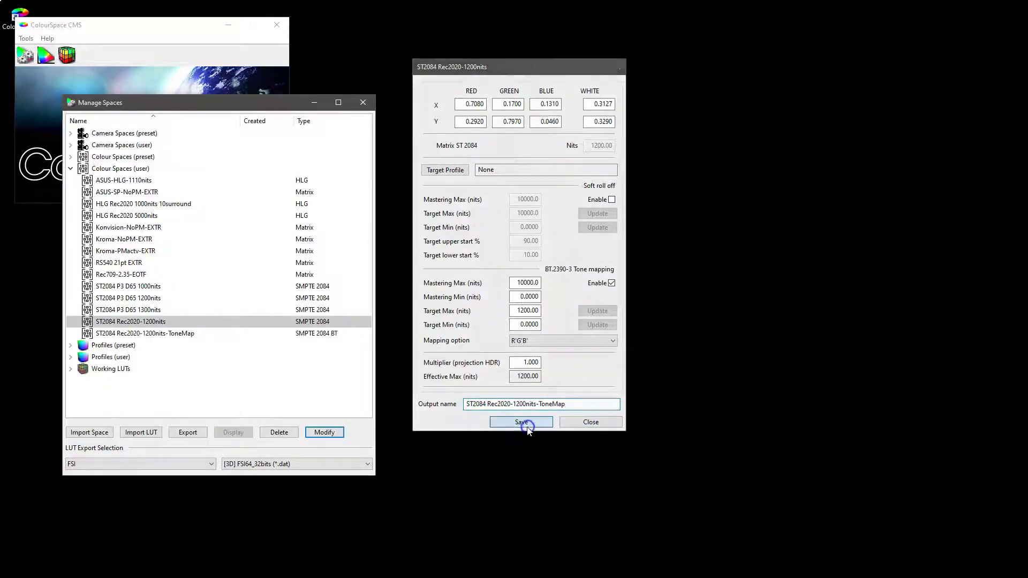
Open another Manage Spaces window and display the user profile ASUS-HDR-1200nitsClip-Verify.
{"action": "left_click", "coordinate": [48, 76]}
{"action": "left_click", "coordinate": [45, 55]}
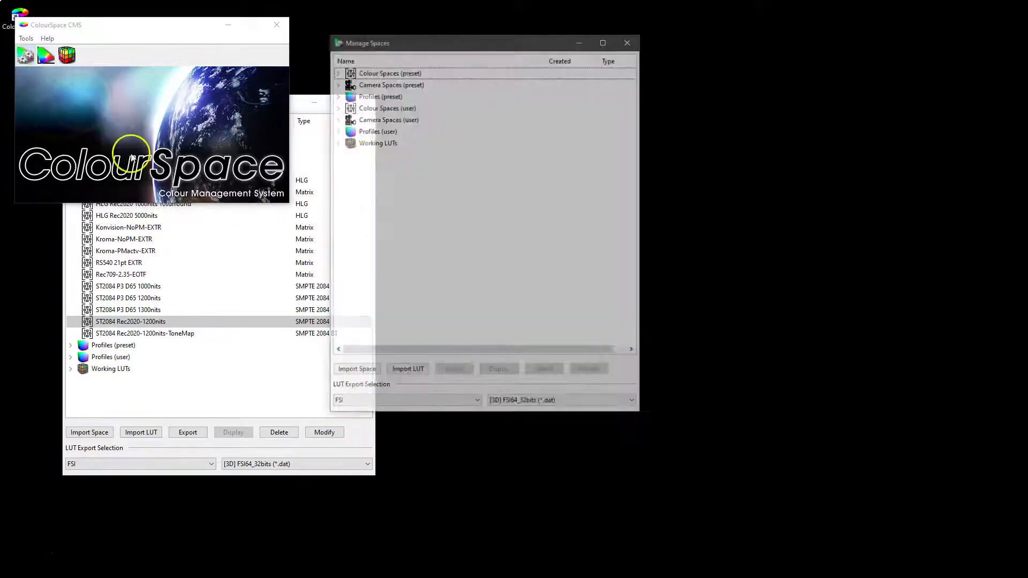
{"action": "left_click", "coordinate": [337, 130]}
{"action": "left_click", "coordinate": [419, 166]}
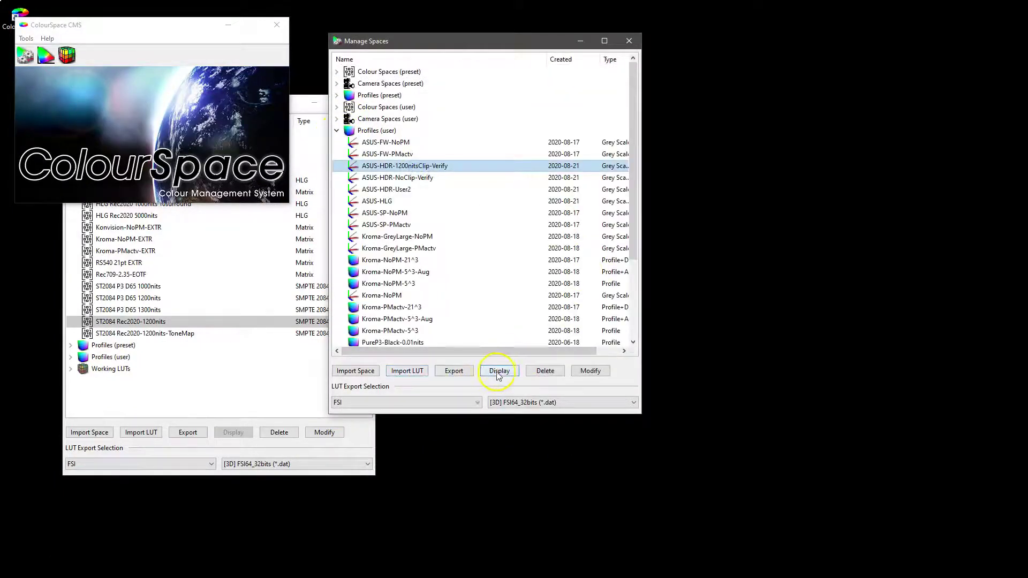
{"action": "left_click", "coordinate": [500, 372]}
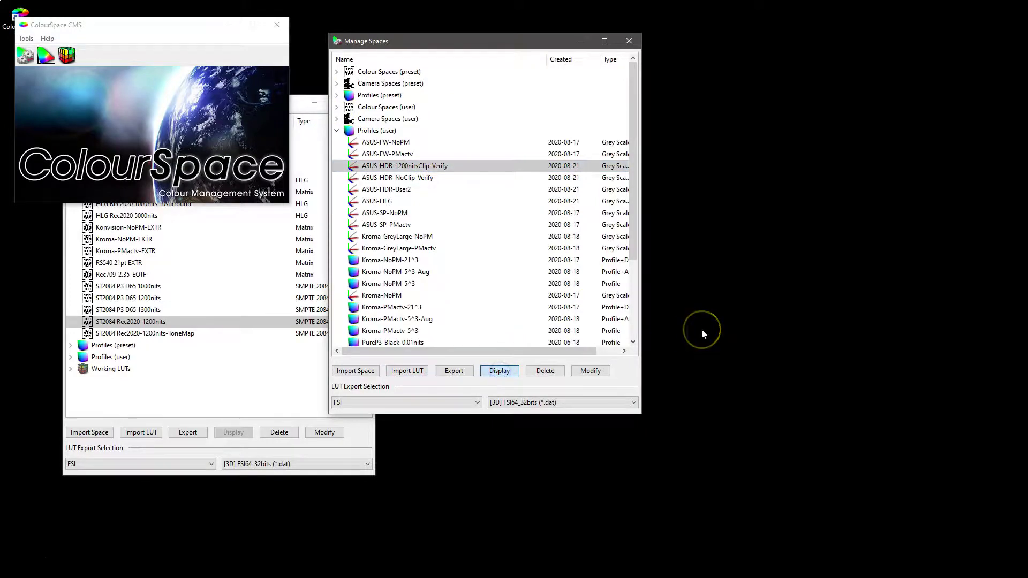
Set the profile's target gamut to ST2084 Rec2020-1200nits-ToneMap and view its EOTF graph.
{"action": "left_click", "coordinate": [798, 107]}
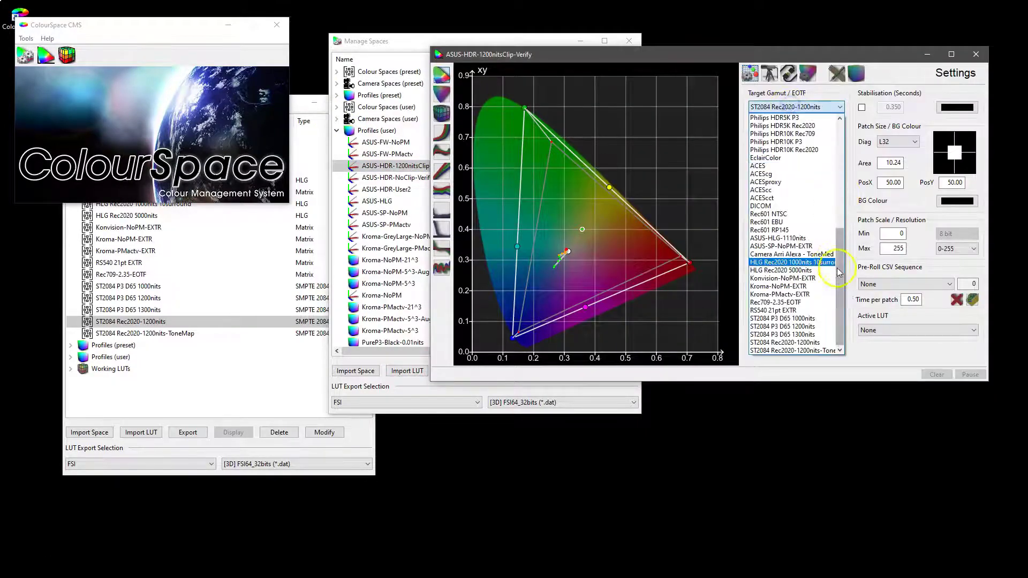
{"action": "left_click", "coordinate": [809, 351]}
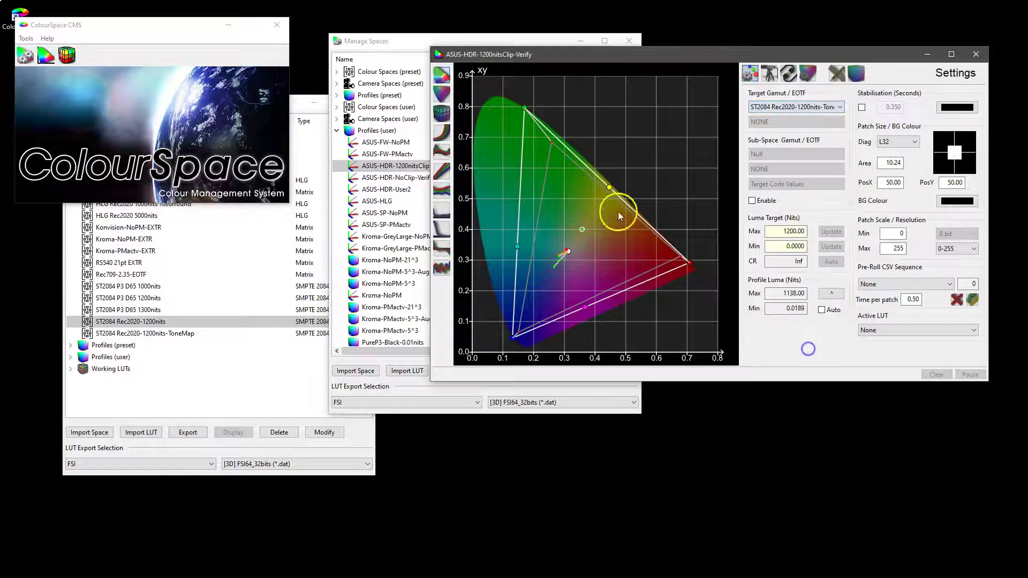
{"action": "left_click", "coordinate": [442, 131]}
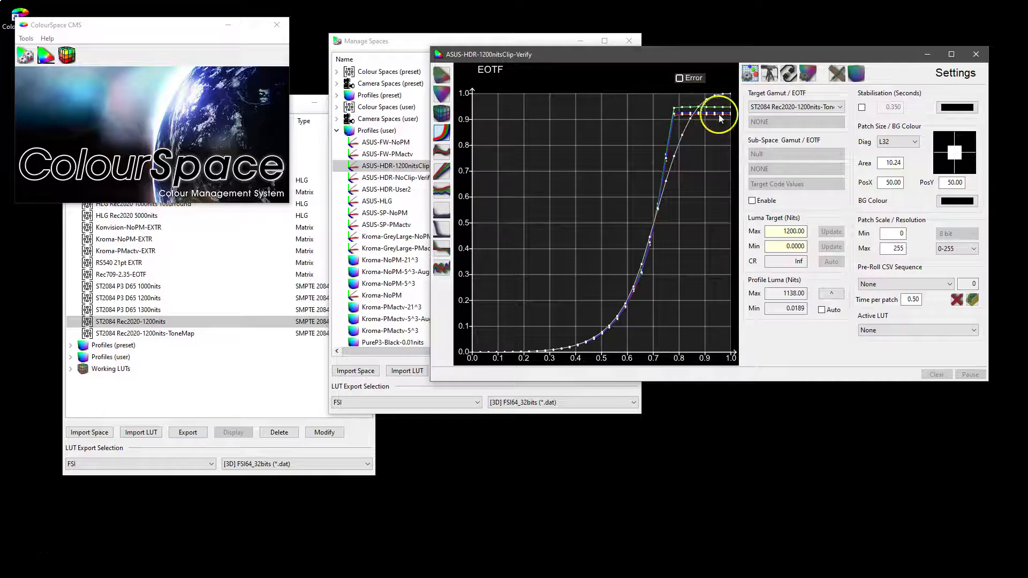
Set the profile's target gamut to the preset ST2084 Rec2020, and close the profile and the second Manage Spaces window.
{"action": "left_click", "coordinate": [781, 107]}
{"action": "scroll", "coordinate": [839, 182], "scroll_direction": "up", "scroll_amount": 10}
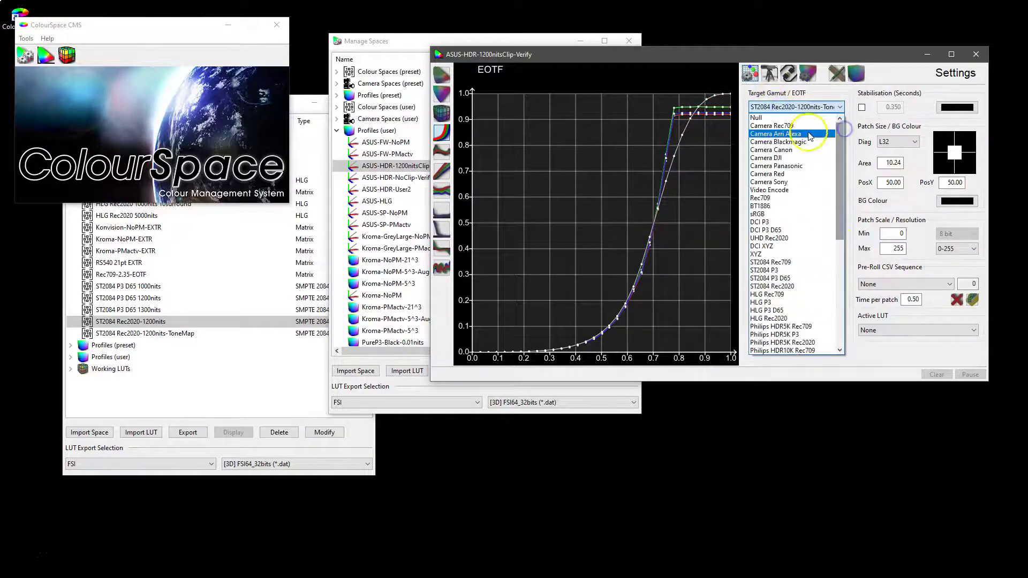
{"action": "left_click_drag", "start_coordinate": [840, 182], "coordinate": [837, 210]}
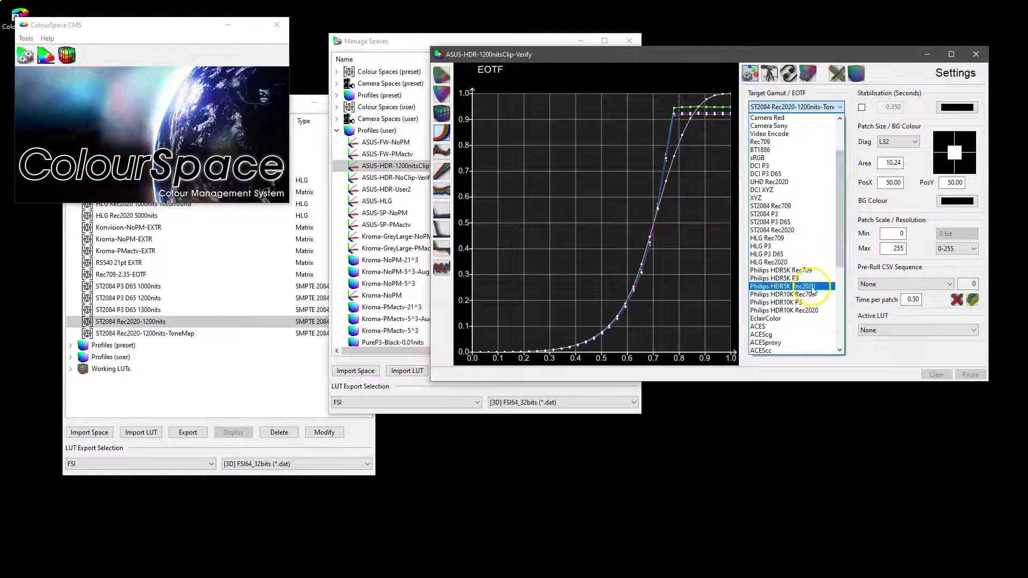
{"action": "left_click", "coordinate": [785, 230]}
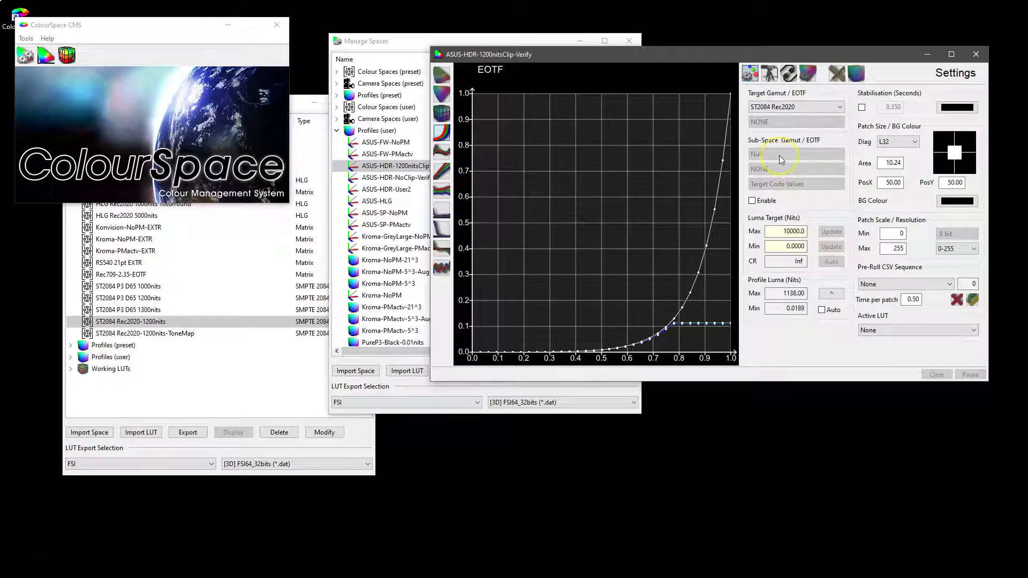
{"action": "left_click", "coordinate": [976, 54]}
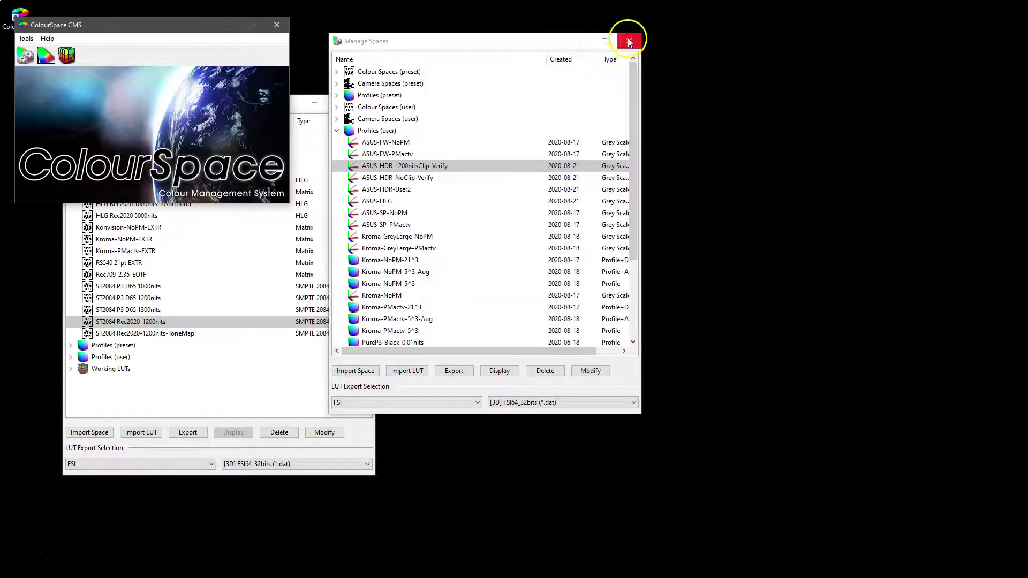
{"action": "left_click", "coordinate": [629, 42]}
Delete the user colour space ST2084 Rec2020-1200nits-ToneMap.
{"action": "left_click", "coordinate": [146, 333]}
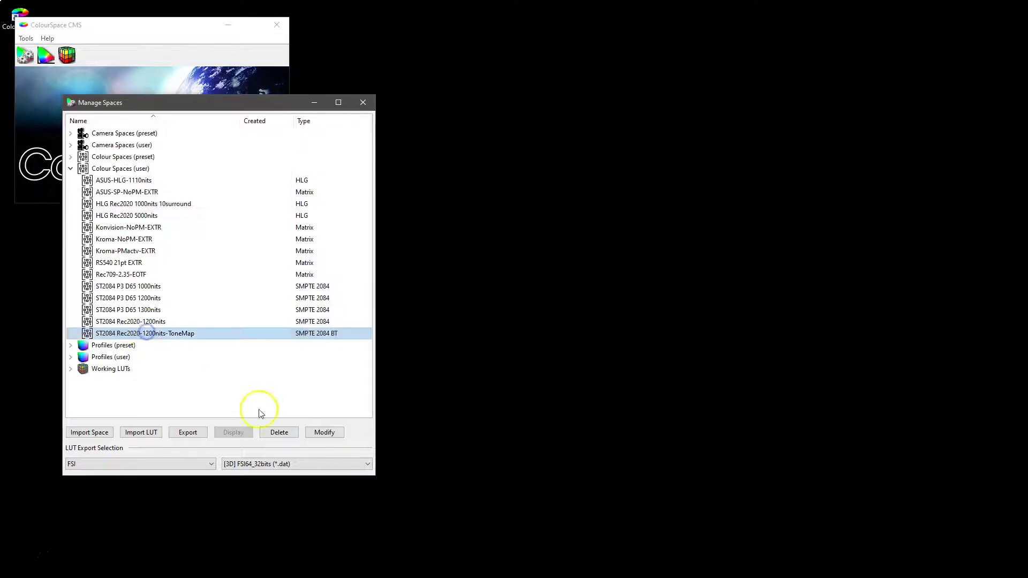
{"action": "left_click", "coordinate": [282, 433]}
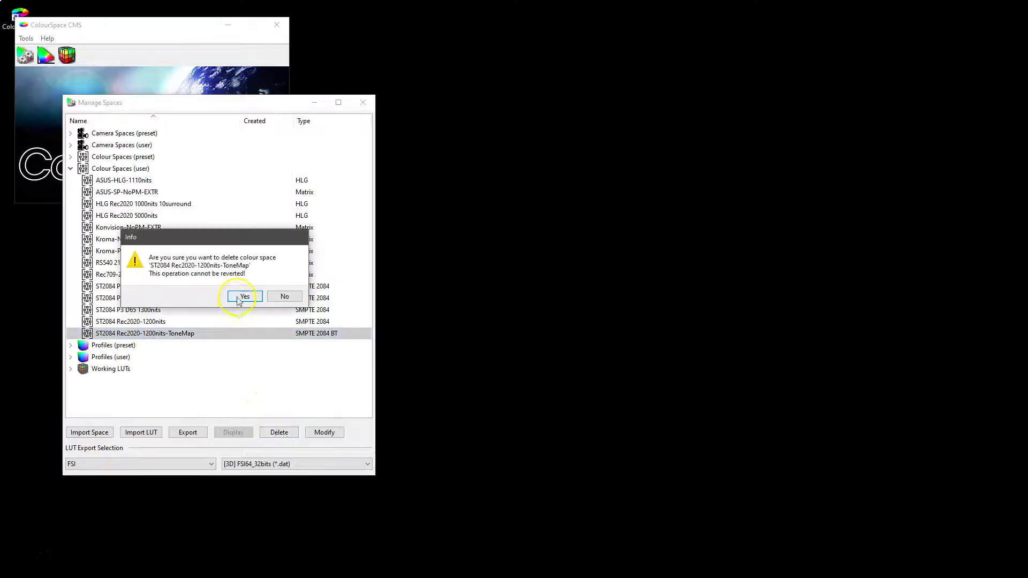
{"action": "left_click", "coordinate": [239, 298]}
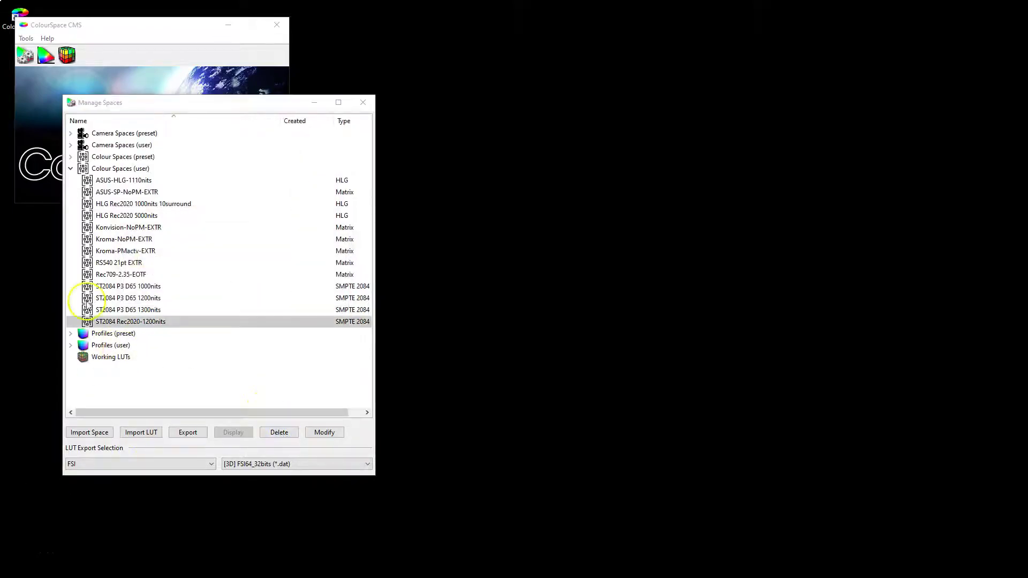
Collapse the user colour spaces and open the preset colour space HLG P3 D65 for modification.
{"action": "left_click", "coordinate": [70, 168]}
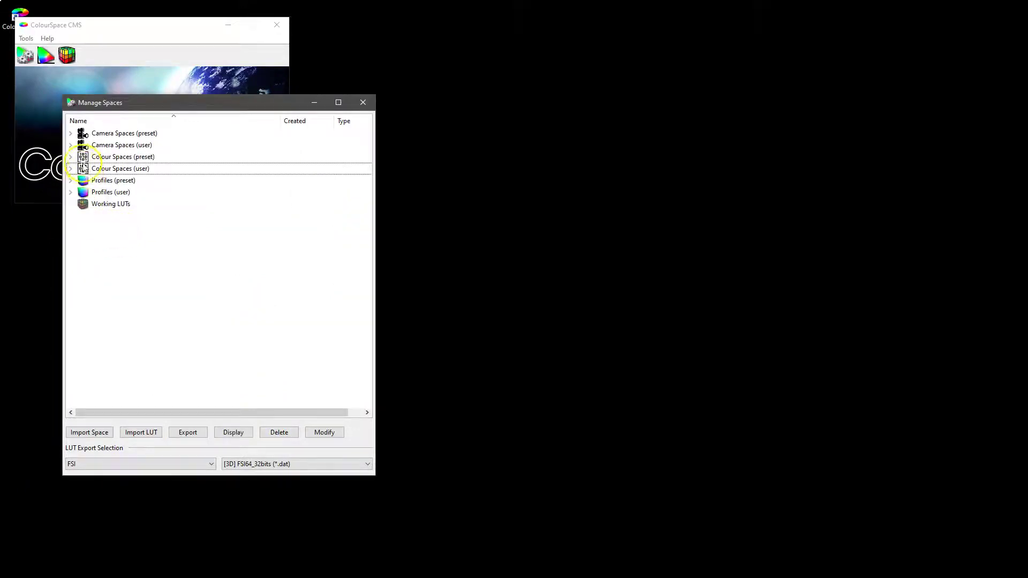
{"action": "left_click", "coordinate": [70, 156]}
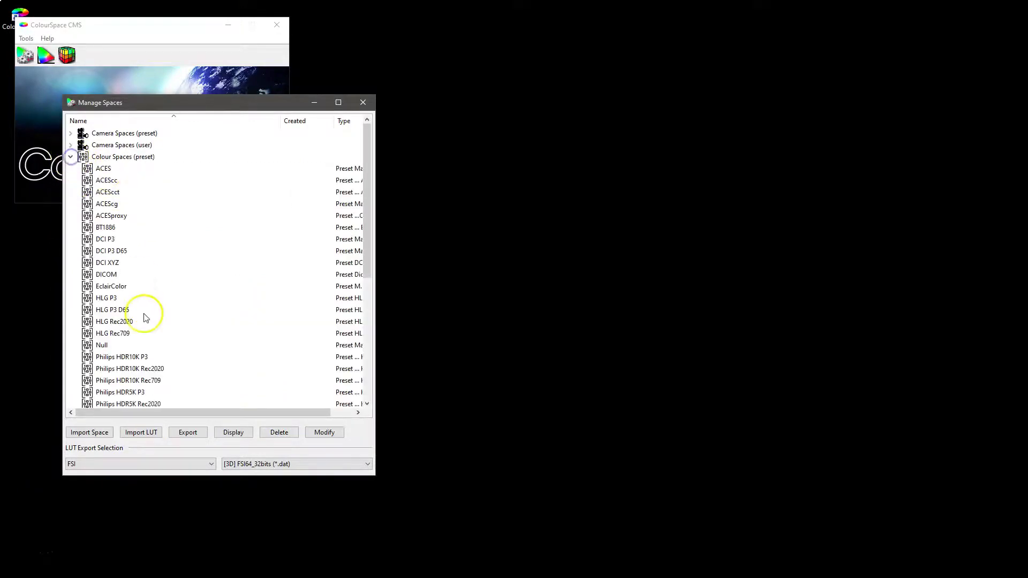
{"action": "scroll", "coordinate": [146, 318], "scroll_direction": "down", "scroll_amount": 2}
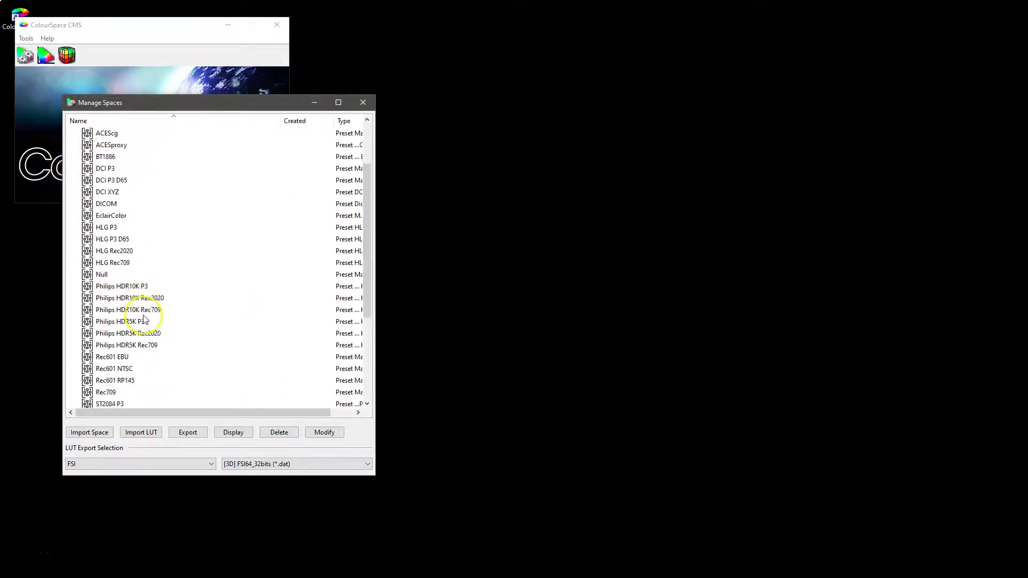
{"action": "left_click", "coordinate": [119, 238]}
{"action": "left_click", "coordinate": [325, 432]}
{"action": "left_click_drag", "start_coordinate": [244, 27], "coordinate": [542, 110]}
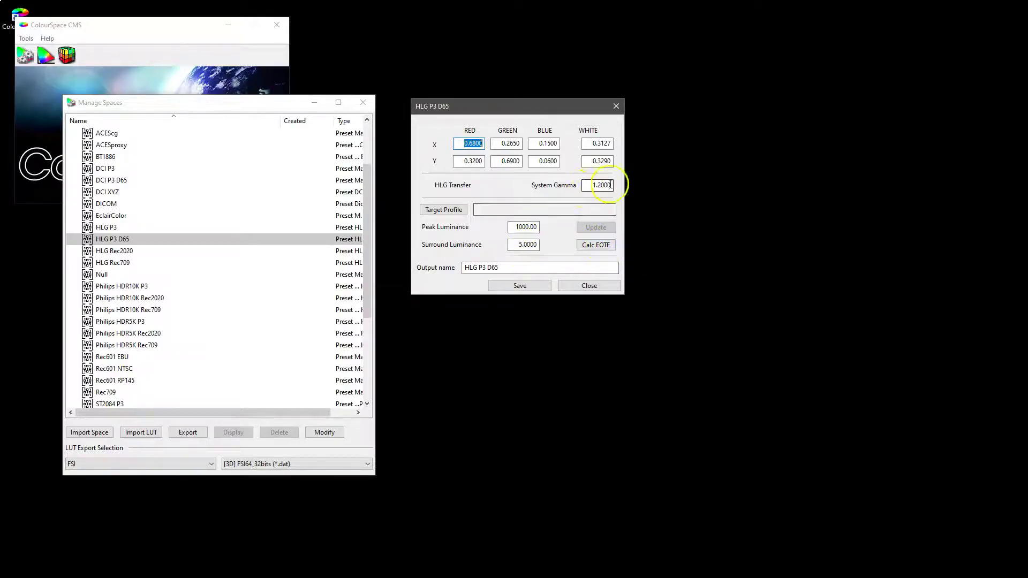
Set the HLG peak luminance to 1500, recalculate the EOTF, and set the surround luminance to 10.
{"action": "left_click", "coordinate": [519, 227]}
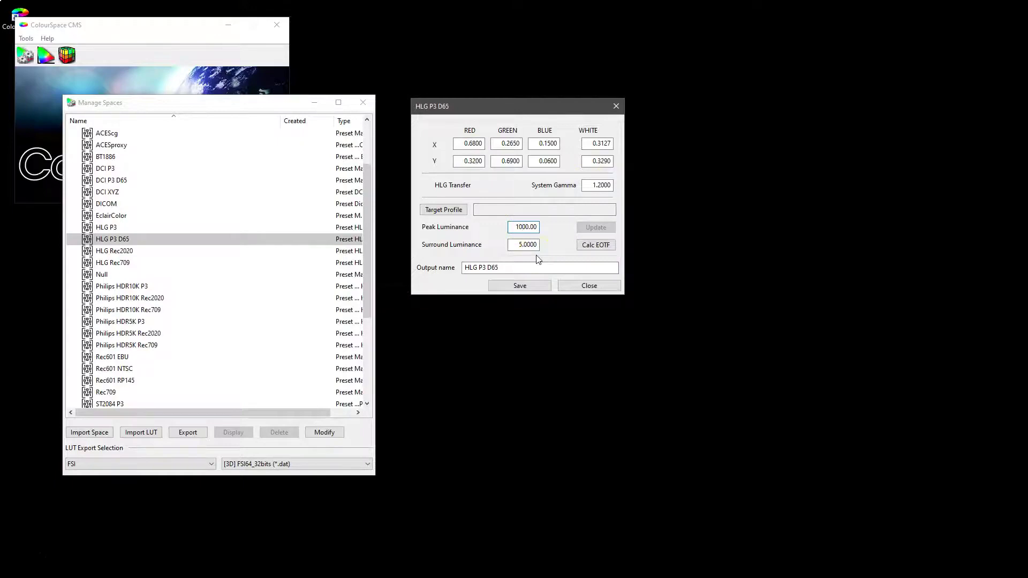
{"action": "left_click", "coordinate": [603, 248]}
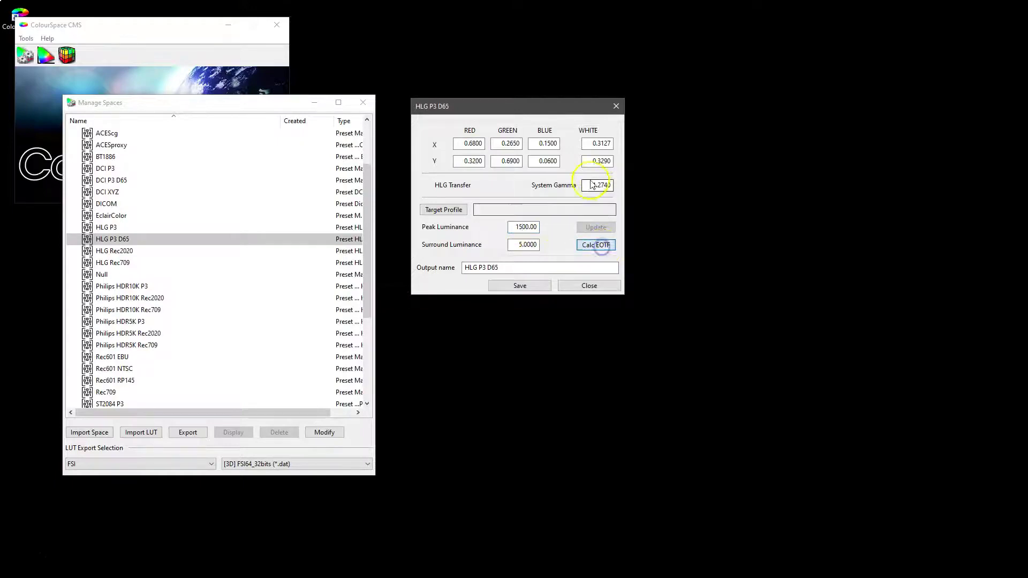
{"action": "left_click", "coordinate": [522, 244]}
{"action": "key", "text": "BackSpace"}
{"action": "type", "text": "10"}
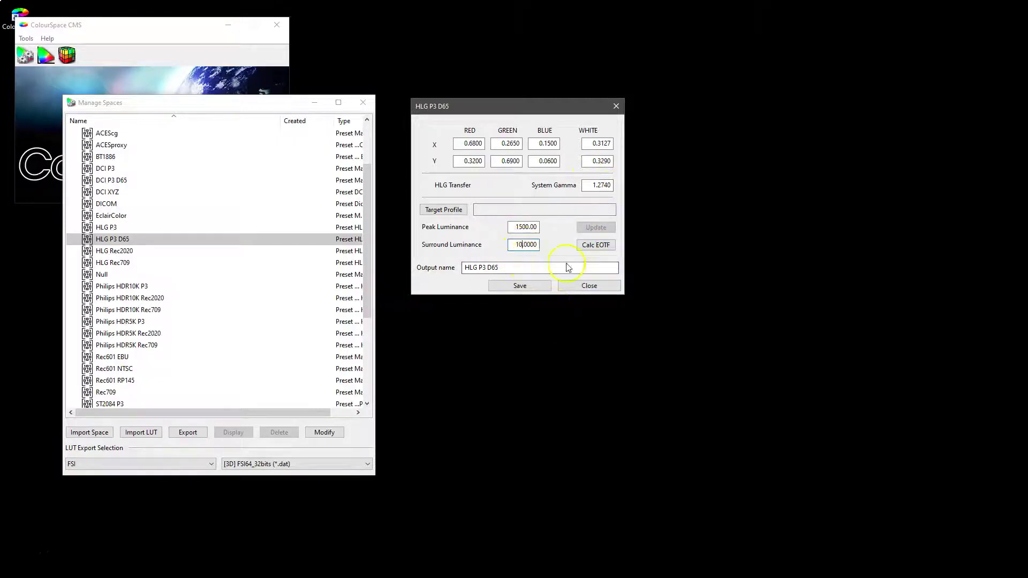
Recalculate the HLG P3 D65 EOTF and assign ASUS-HDR-User2 as its target profile.
{"action": "left_click", "coordinate": [596, 247]}
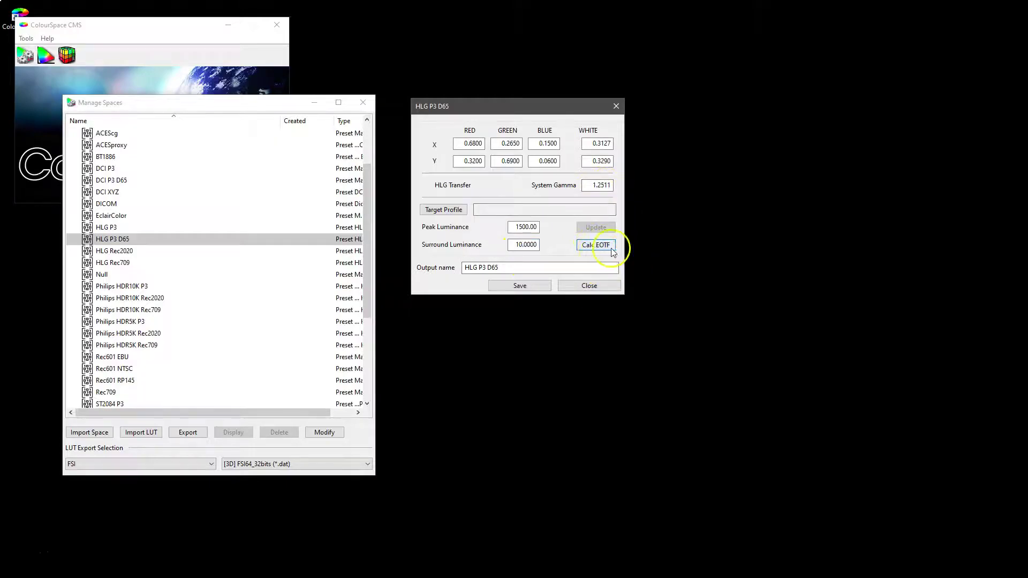
{"action": "left_click", "coordinate": [453, 214]}
{"action": "left_click", "coordinate": [463, 203]}
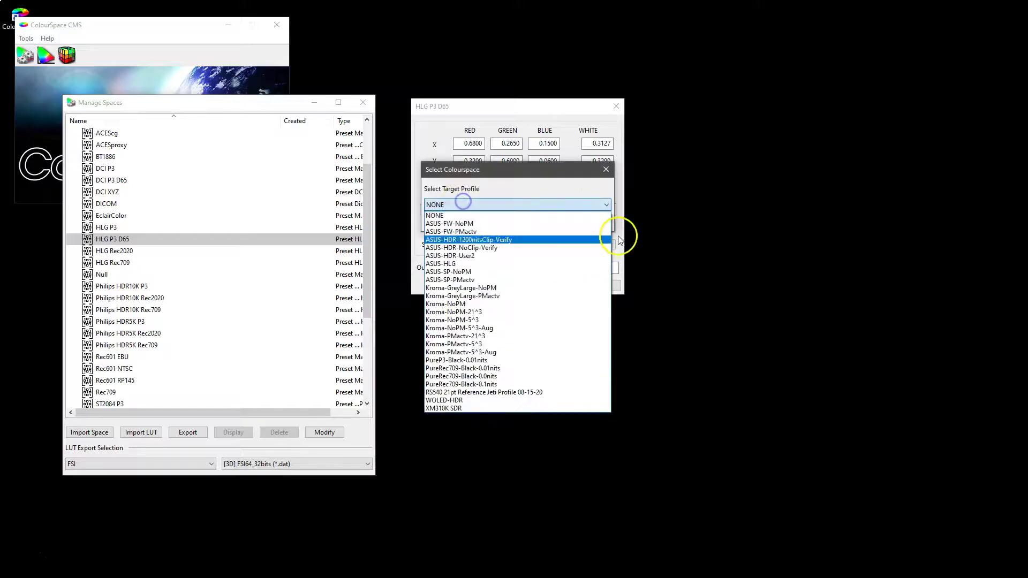
{"action": "left_click", "coordinate": [467, 256]}
{"action": "left_click_drag", "start_coordinate": [500, 172], "coordinate": [708, 213]}
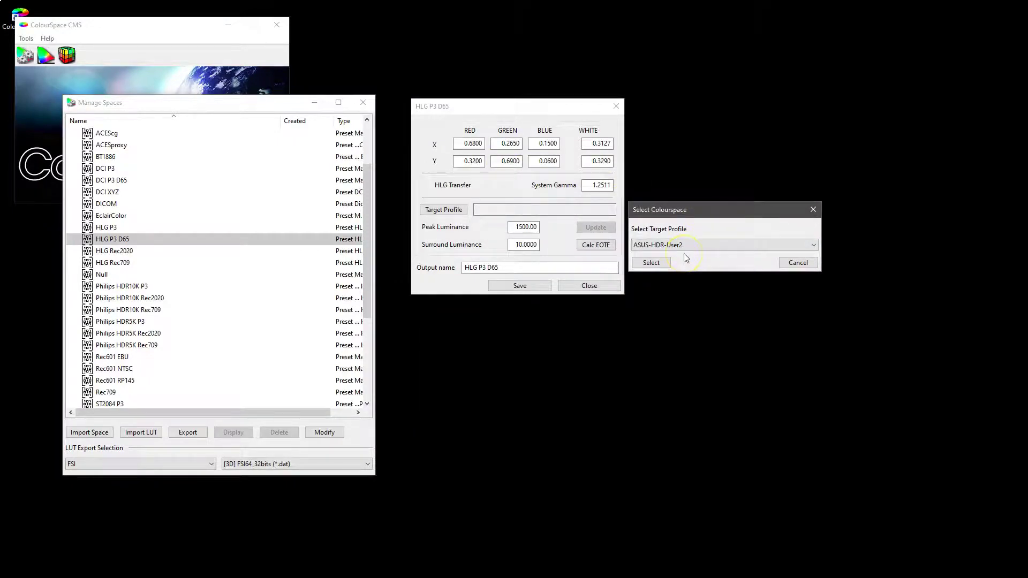
{"action": "left_click", "coordinate": [662, 249]}
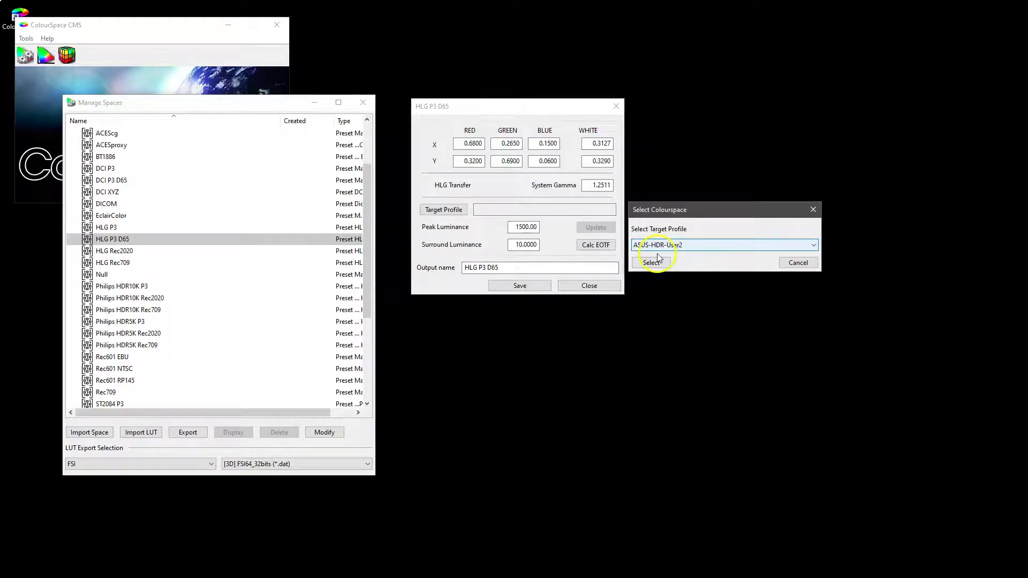
{"action": "left_click", "coordinate": [652, 262]}
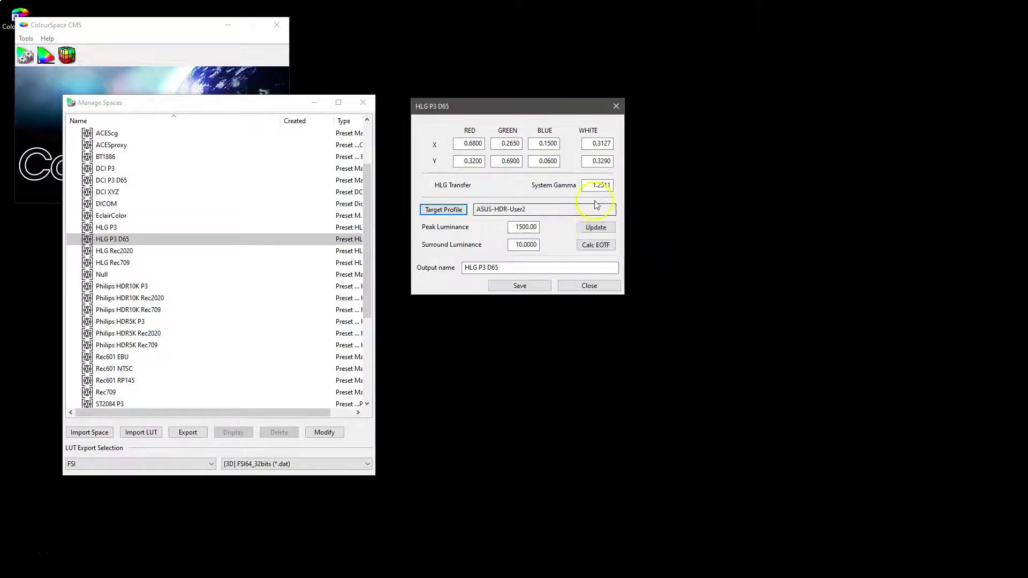
Update the HLG peak luminance from the target profile, recalculate the EOTF, and close the colour space without saving.
{"action": "left_click", "coordinate": [596, 229]}
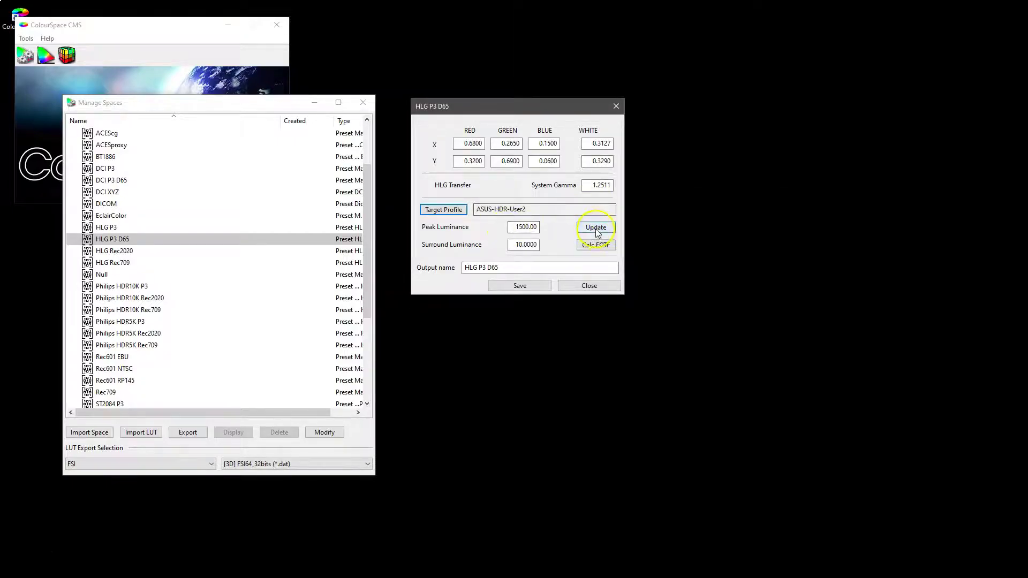
{"action": "left_click", "coordinate": [510, 228]}
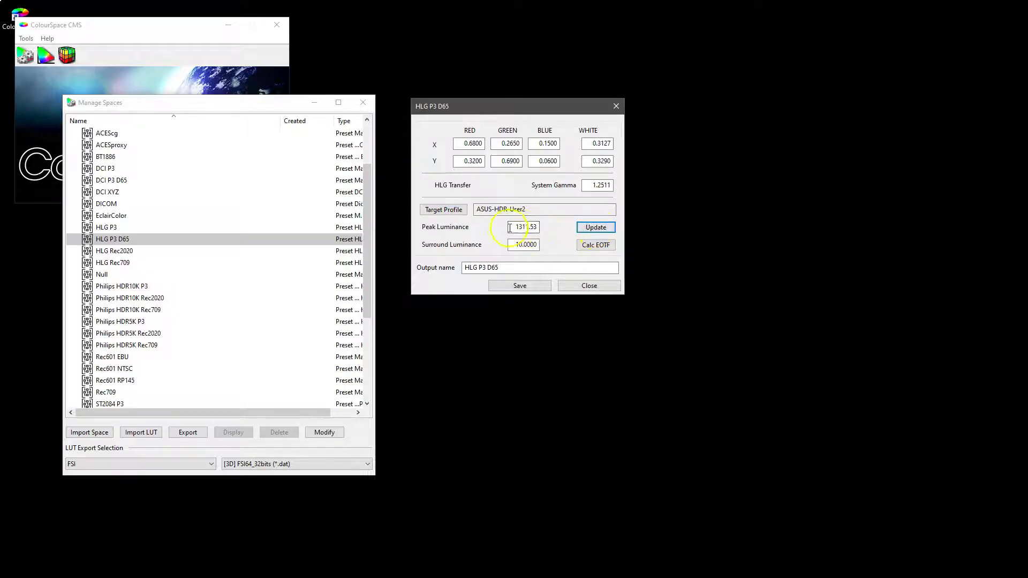
{"action": "left_click", "coordinate": [596, 246]}
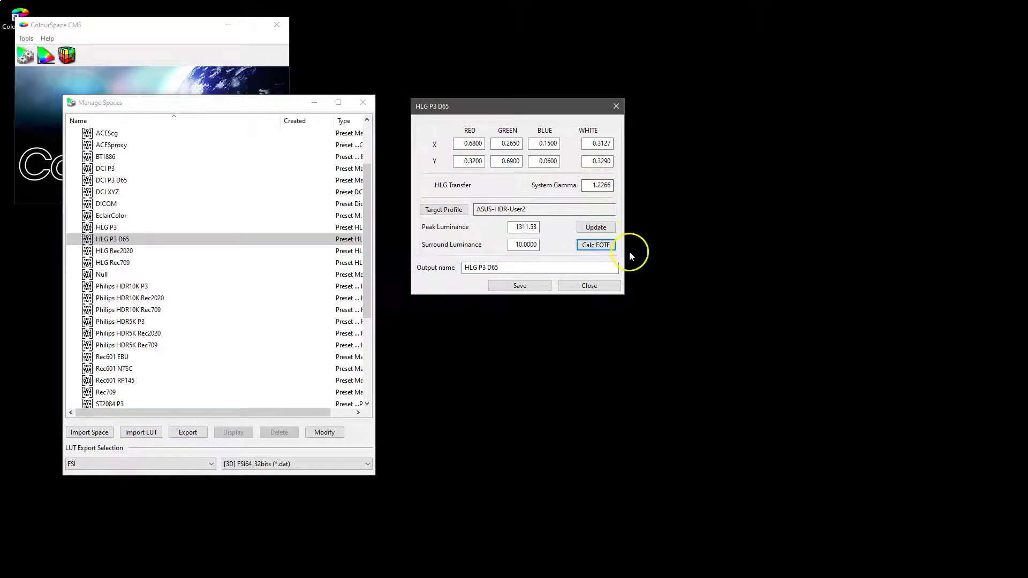
{"action": "left_click", "coordinate": [527, 272]}
{"action": "left_click", "coordinate": [605, 285]}
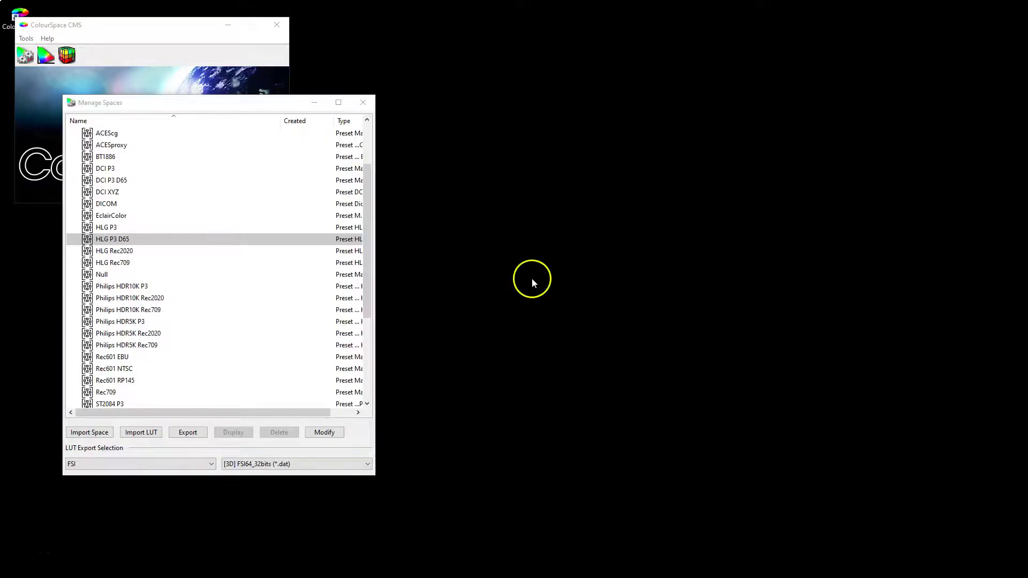
Collapse the preset colour spaces, then open the preset camera space Camera Arri Alexa to view its parameters and close it.
{"action": "left_click_drag", "start_coordinate": [366, 284], "coordinate": [360, 172]}
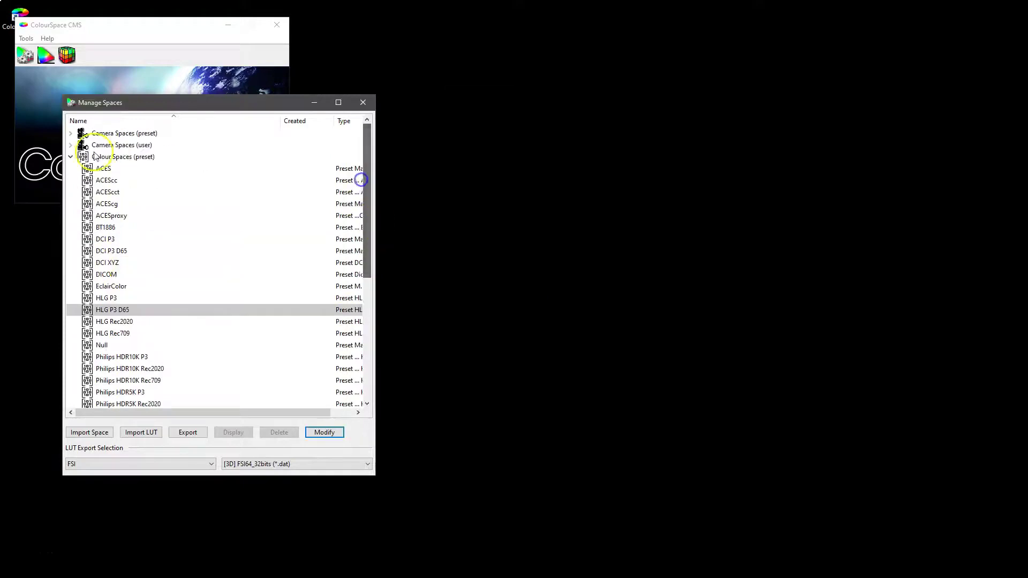
{"action": "left_click", "coordinate": [70, 157]}
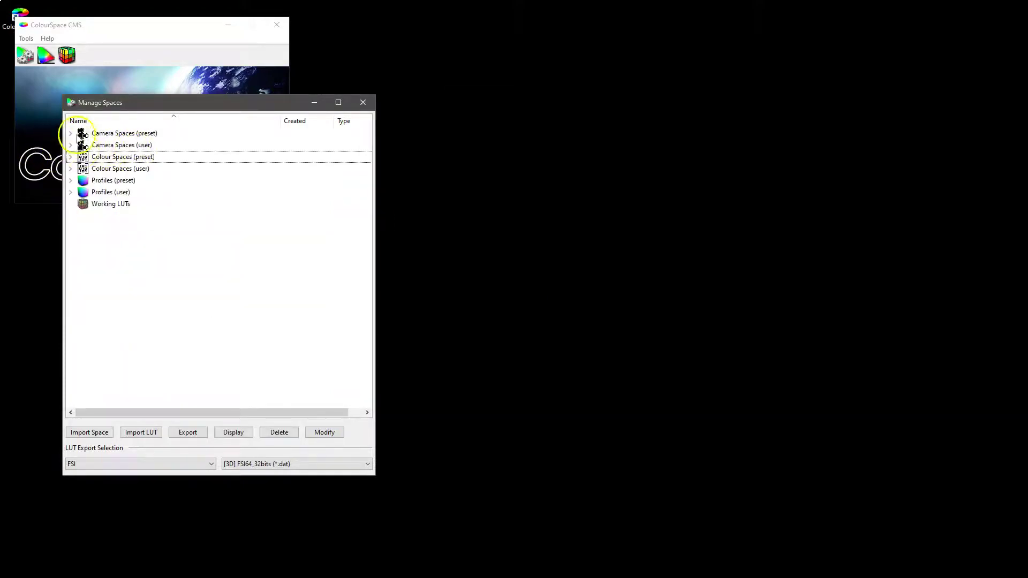
{"action": "left_click", "coordinate": [70, 134]}
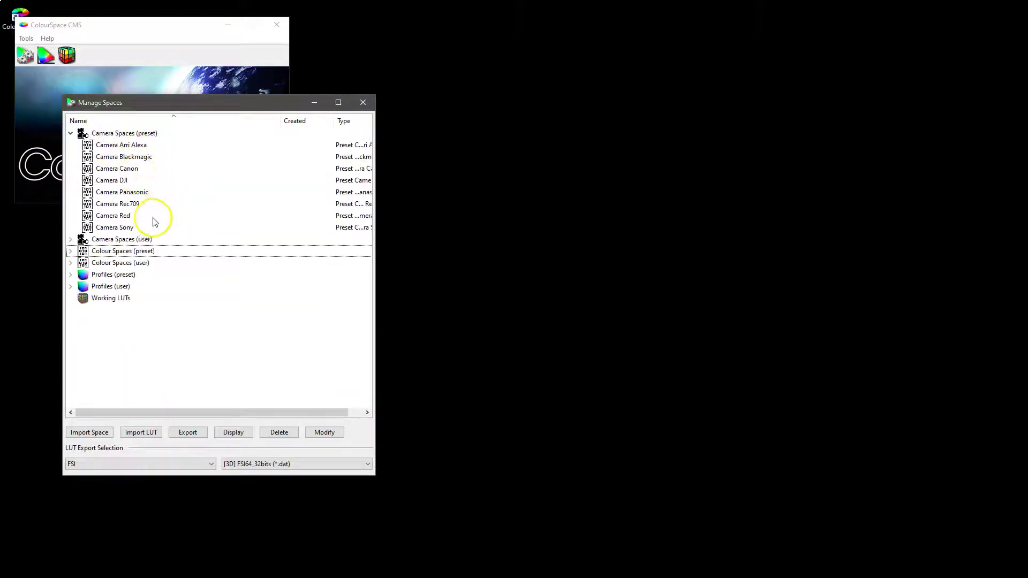
{"action": "left_click", "coordinate": [324, 432]}
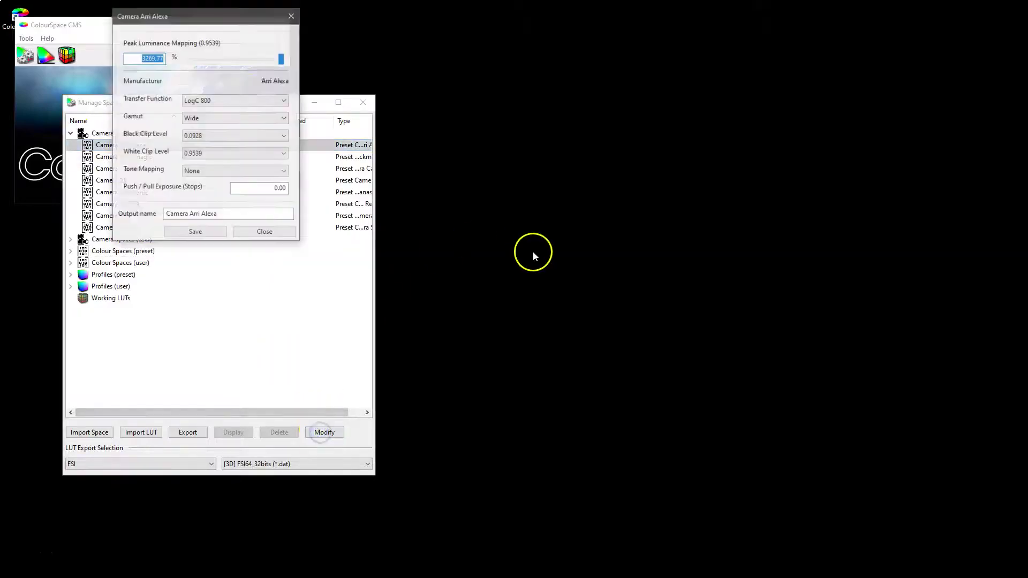
{"action": "left_click_drag", "start_coordinate": [209, 16], "coordinate": [498, 94]}
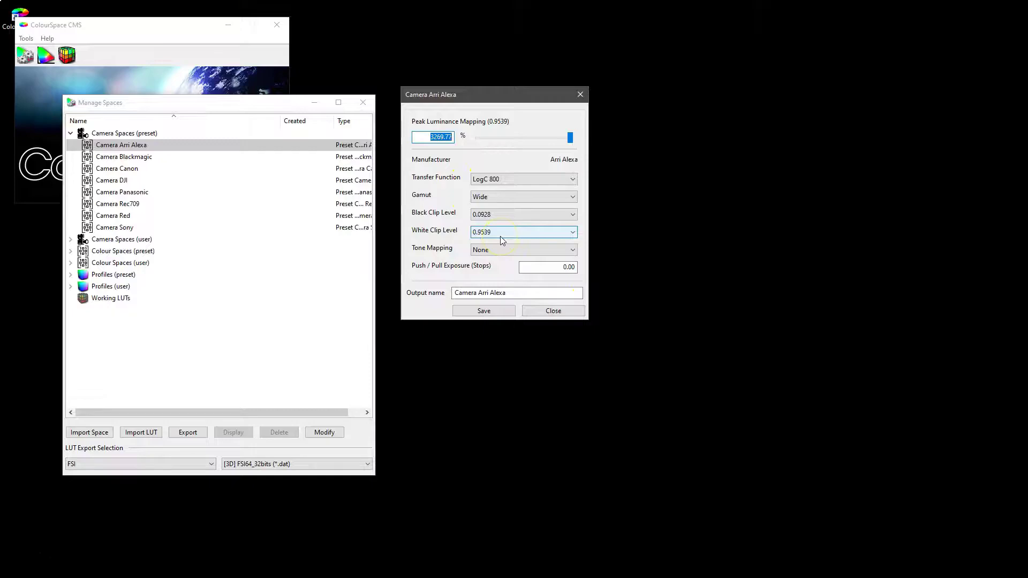
{"action": "left_click", "coordinate": [551, 311]}
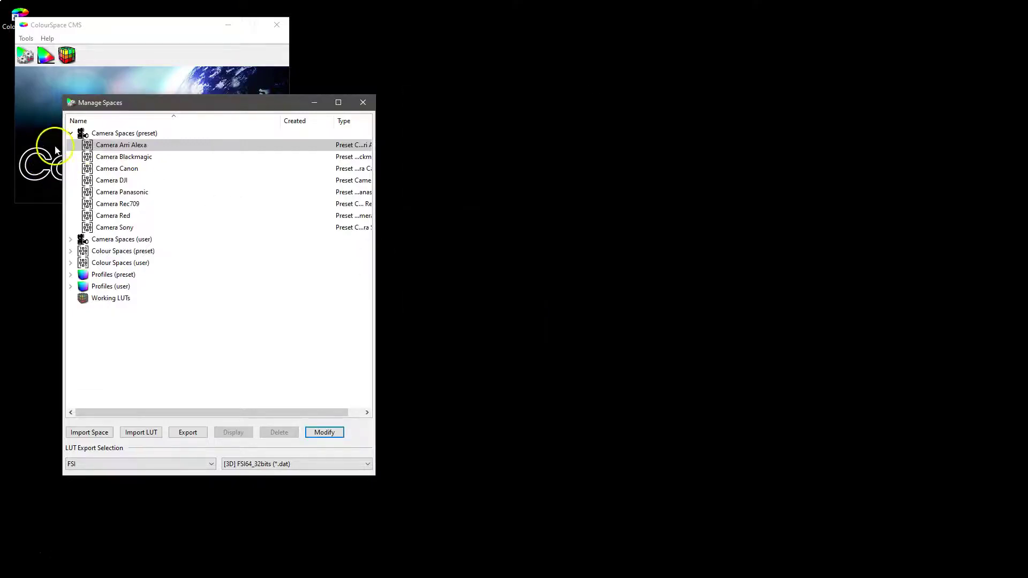
Collapse the preset camera spaces and examine the list of user profiles.
{"action": "left_click", "coordinate": [70, 134]}
{"action": "left_click", "coordinate": [71, 204]}
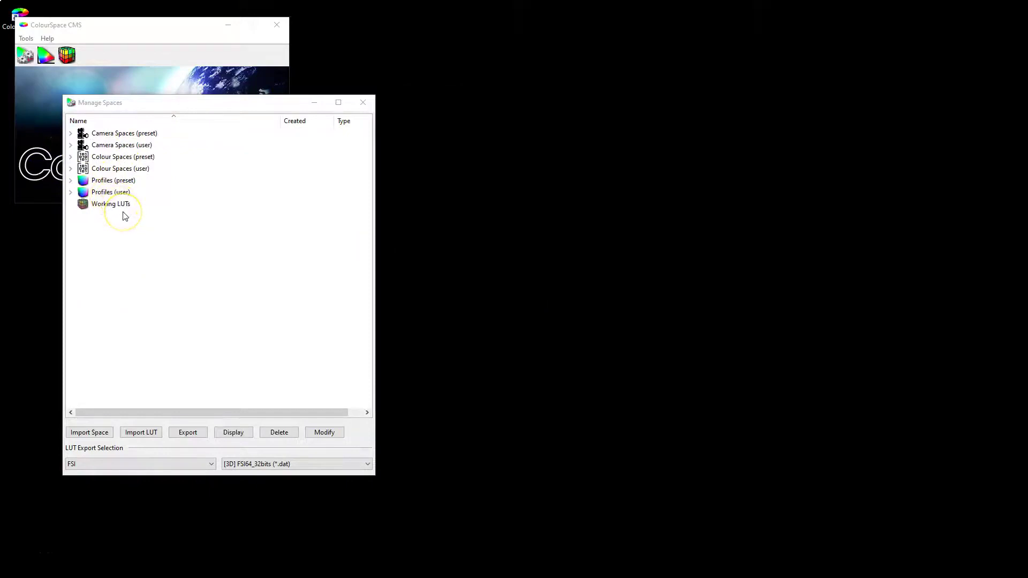
{"action": "left_click", "coordinate": [70, 192]}
{"action": "scroll", "coordinate": [161, 258], "scroll_direction": "down", "scroll_amount": 3}
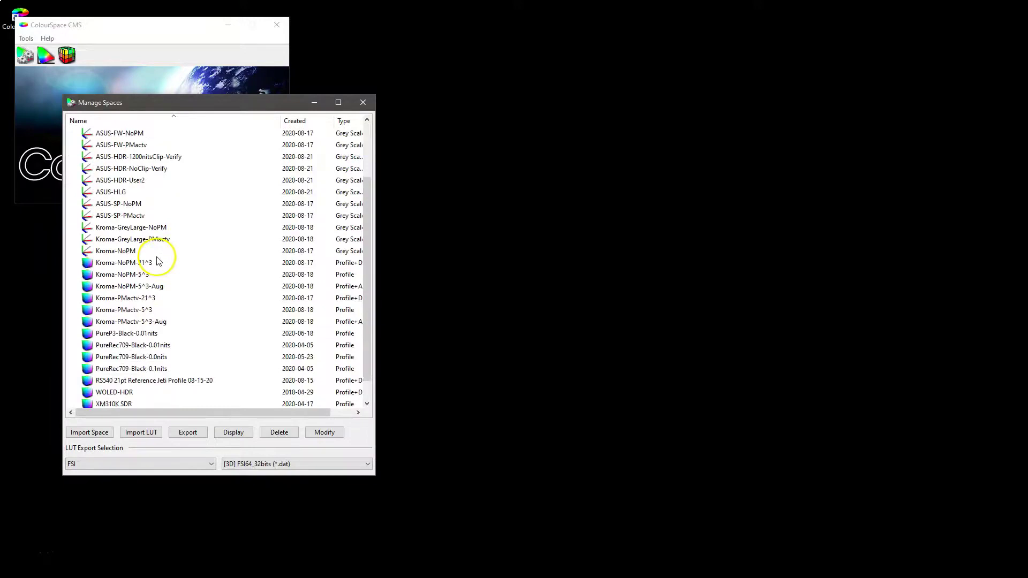
{"action": "scroll", "coordinate": [158, 261], "scroll_direction": "up", "scroll_amount": 3}
{"action": "scroll", "coordinate": [158, 261], "scroll_direction": "down", "scroll_amount": 3}
{"action": "scroll", "coordinate": [158, 261], "scroll_direction": "up", "scroll_amount": 3}
{"action": "scroll", "coordinate": [158, 261], "scroll_direction": "down", "scroll_amount": 3}
{"action": "scroll", "coordinate": [159, 262], "scroll_direction": "up", "scroll_amount": 3}
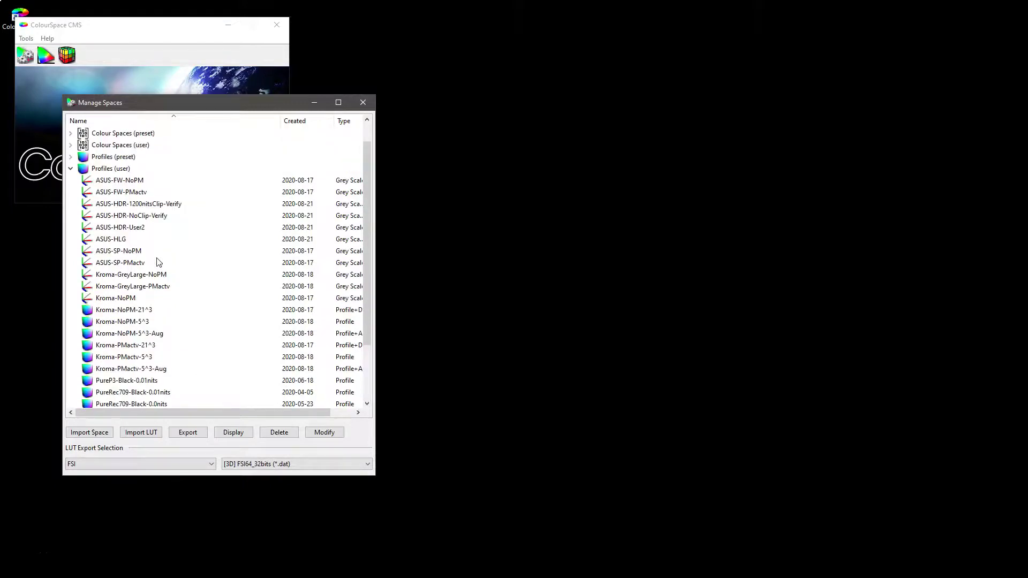
{"action": "left_click", "coordinate": [168, 311]}
{"action": "scroll", "coordinate": [167, 309], "scroll_direction": "down", "scroll_amount": 2}
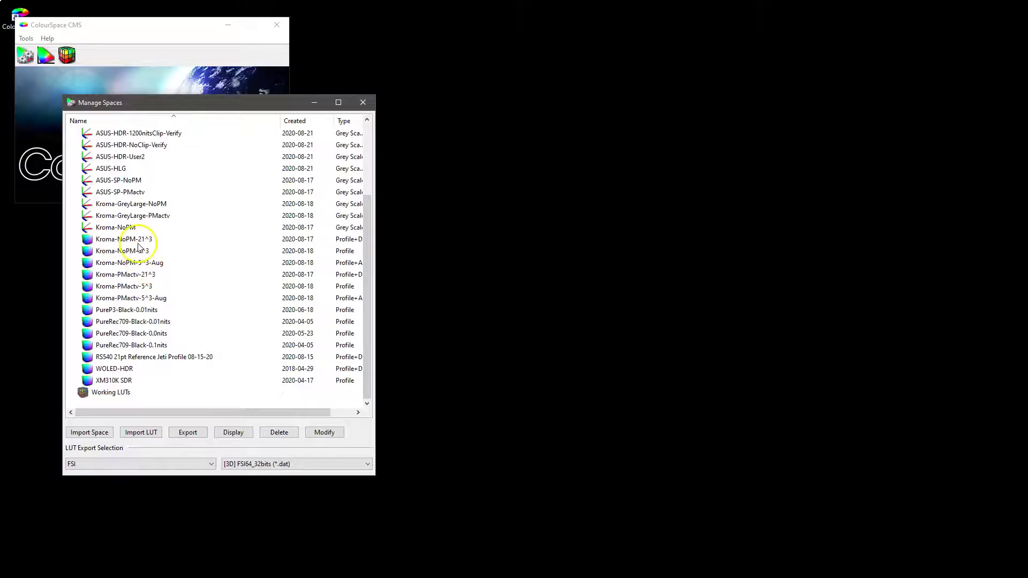
{"action": "left_click", "coordinate": [211, 285]}
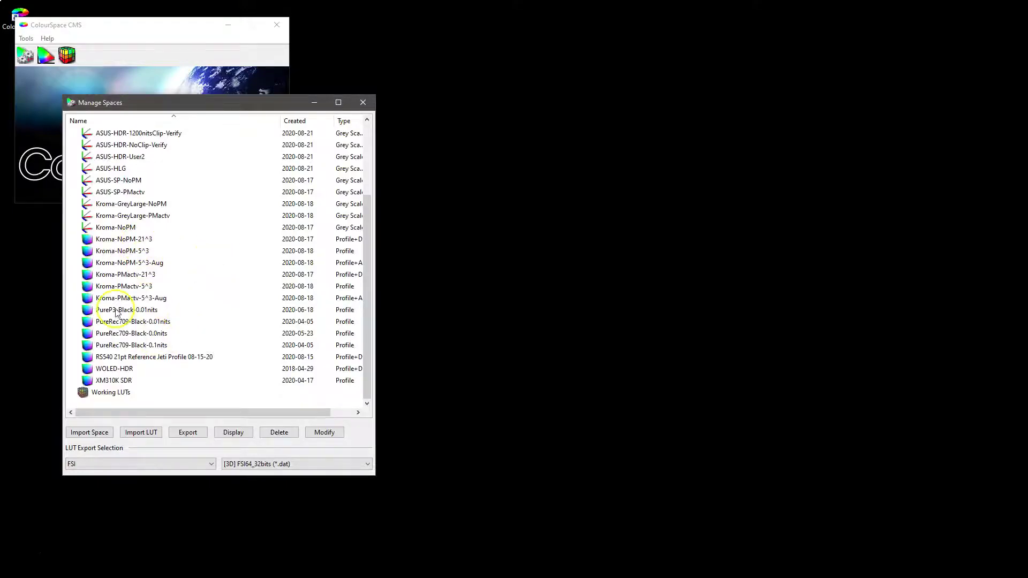
Extract a colour space from the user profile Kroma-NoPM-21^3 with the output name Kroma-NoPM-21^3-EXTRACT.
{"action": "left_click", "coordinate": [126, 241]}
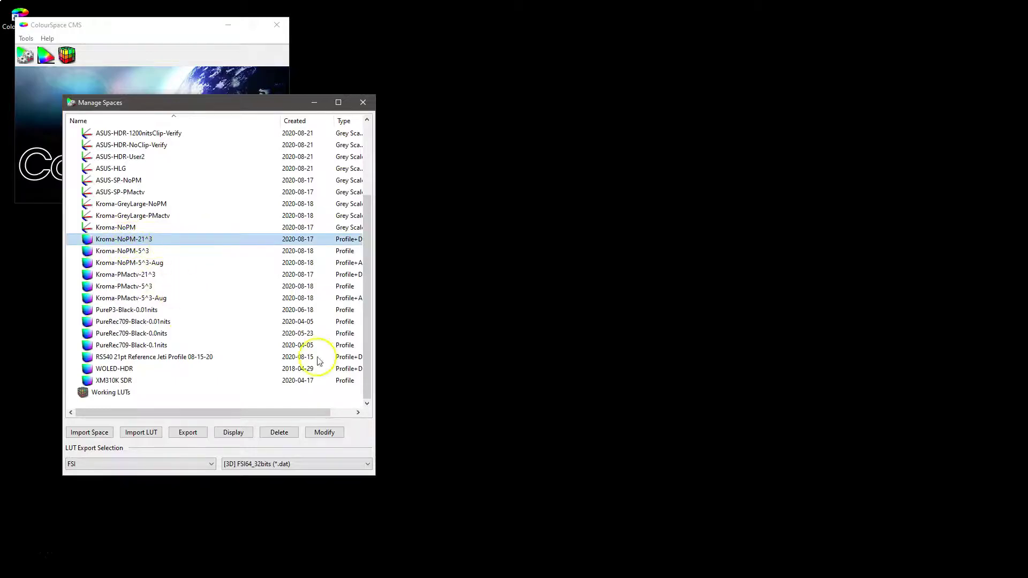
{"action": "left_click", "coordinate": [324, 433]}
{"action": "left_click_drag", "start_coordinate": [172, 18], "coordinate": [471, 141]}
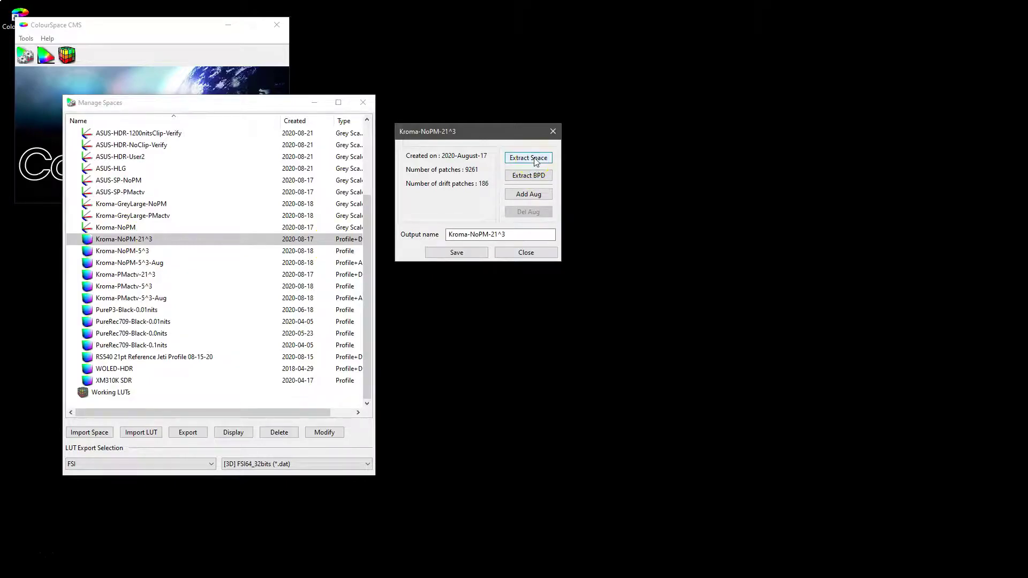
{"action": "left_click", "coordinate": [513, 237]}
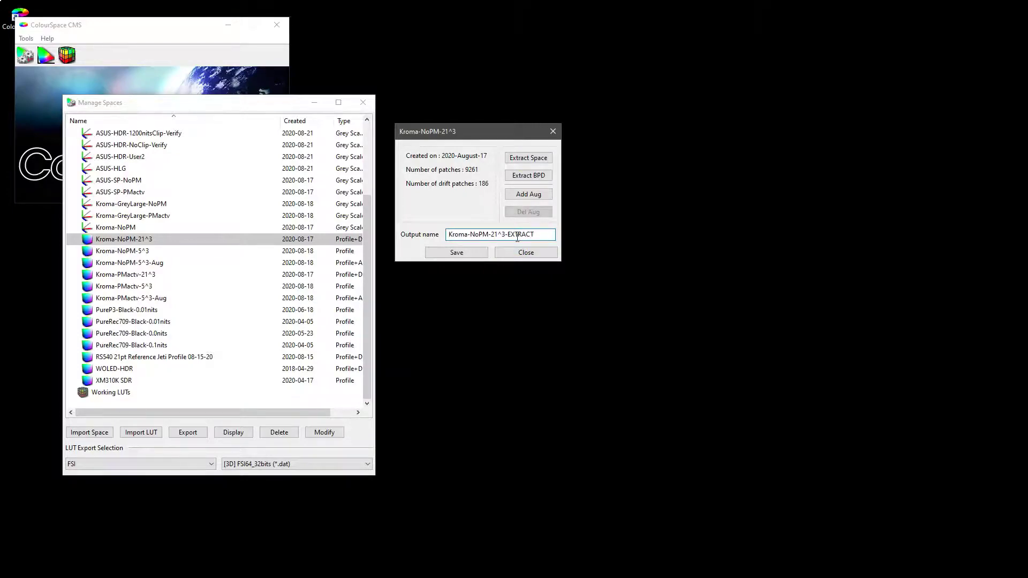
{"action": "left_click", "coordinate": [528, 159]}
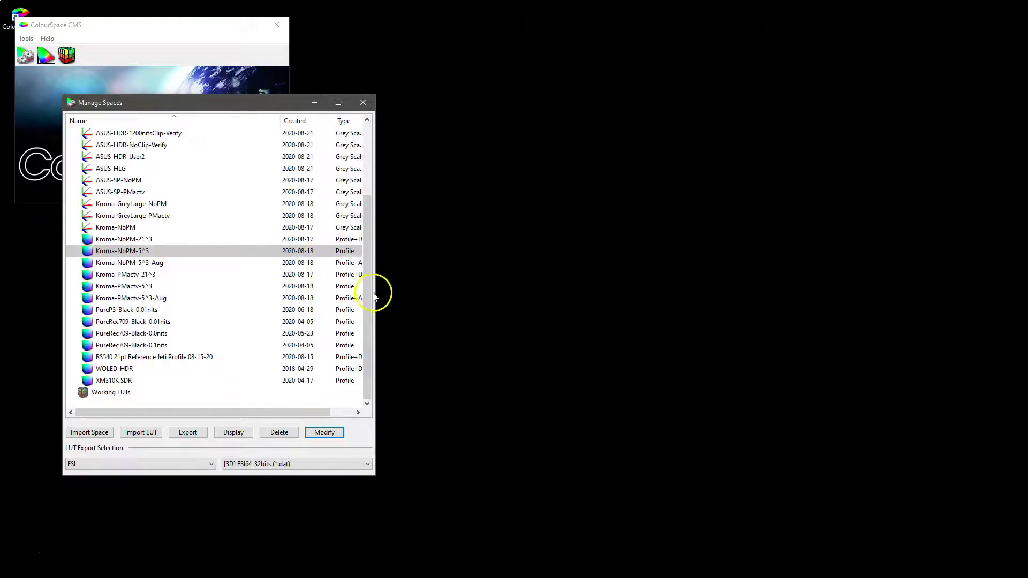
Open the user colour space Kroma-NoPM-21^3-EXTRACT to examine its primaries, white point and EOTF, and close it.
{"action": "left_click_drag", "start_coordinate": [372, 296], "coordinate": [379, 207]}
{"action": "left_click", "coordinate": [70, 192]}
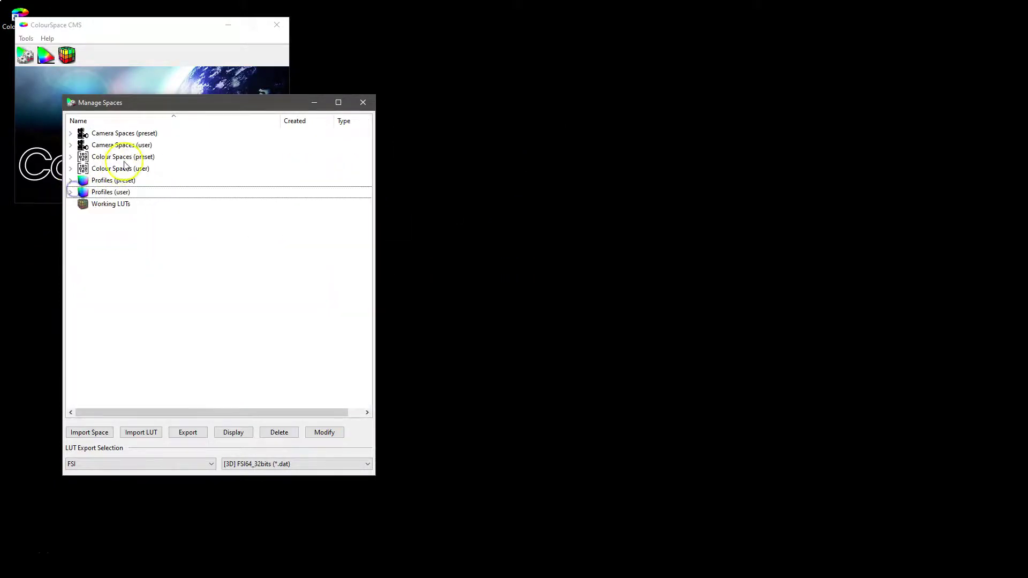
{"action": "left_click", "coordinate": [70, 169]}
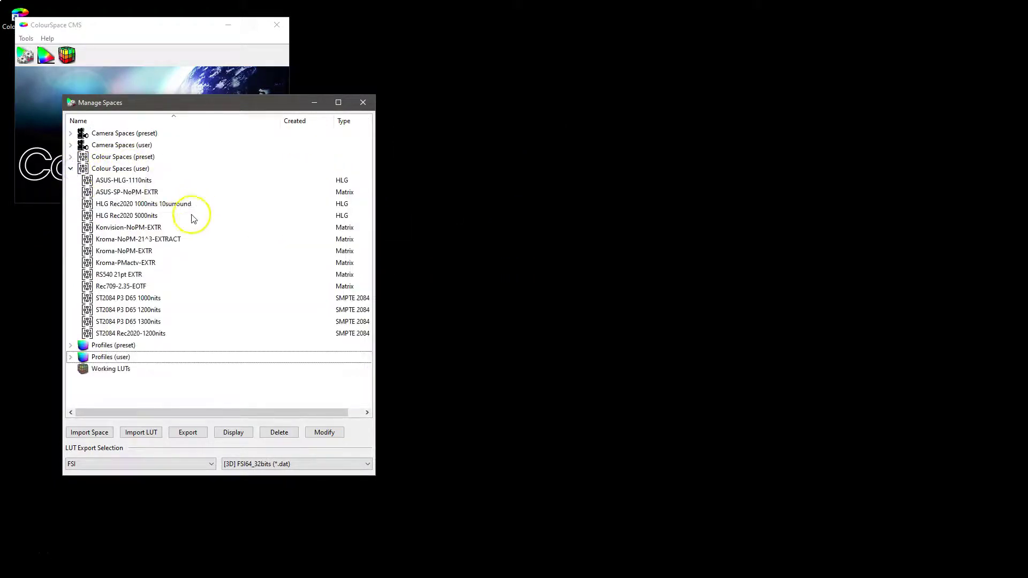
{"action": "left_click", "coordinate": [140, 241]}
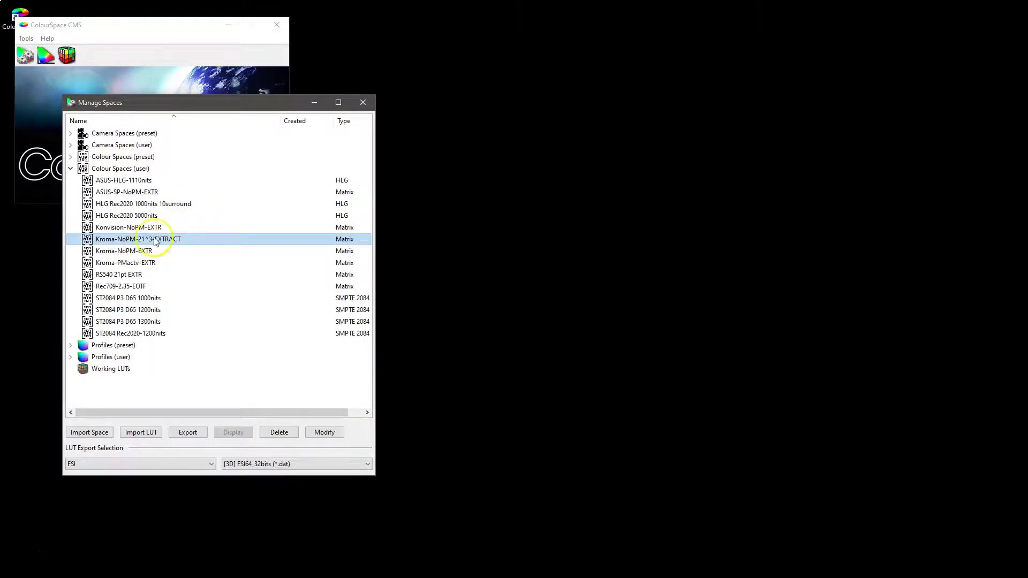
{"action": "left_click", "coordinate": [324, 432]}
{"action": "left_click_drag", "start_coordinate": [211, 25], "coordinate": [479, 114]}
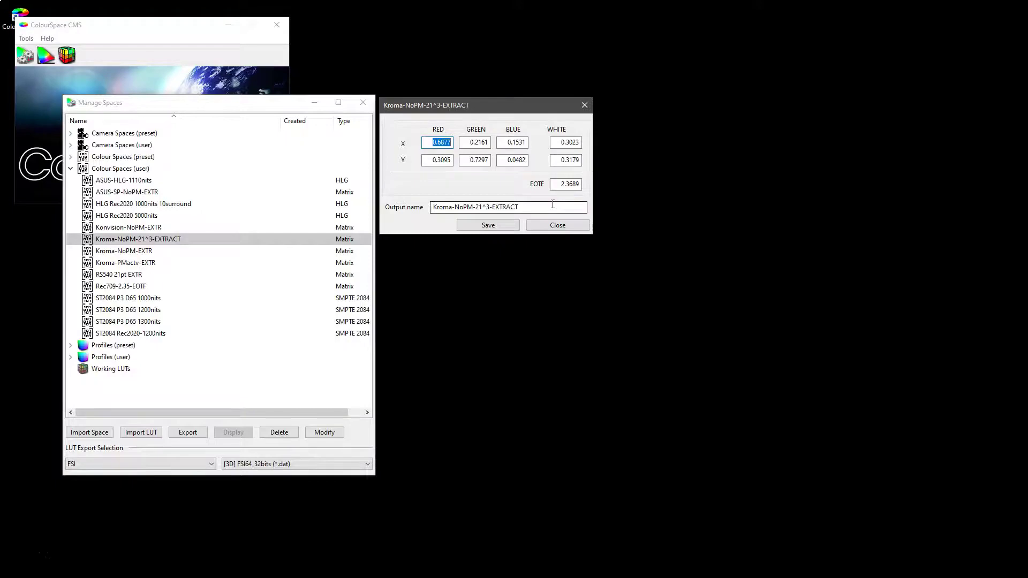
{"action": "left_click", "coordinate": [556, 226]}
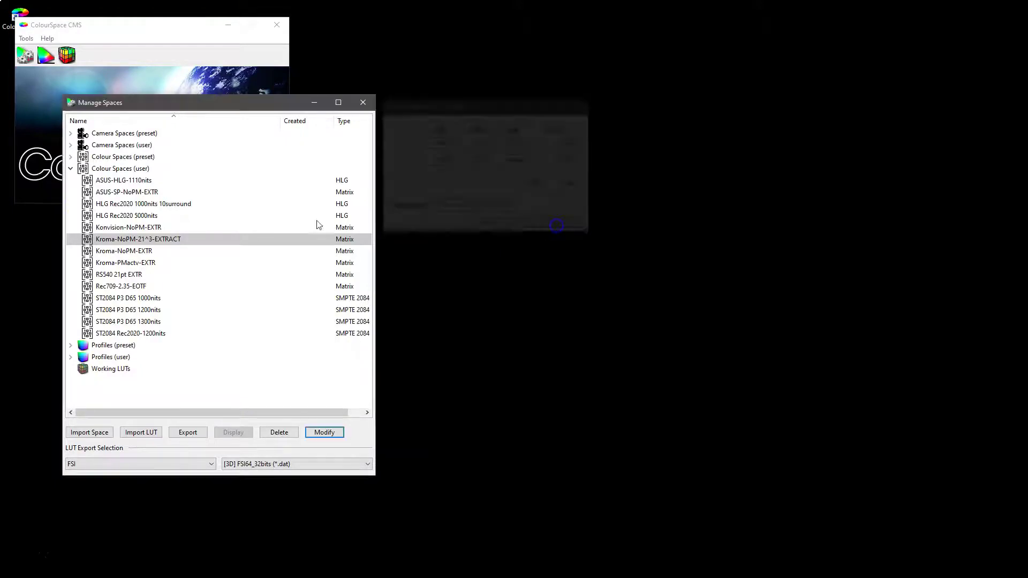
Go back to the user profiles and locate Kroma-NoPM-5^3 and the grey scale profile Kroma-GreyLarge-NoPM.
{"action": "left_click", "coordinate": [70, 168]}
{"action": "left_click", "coordinate": [71, 193]}
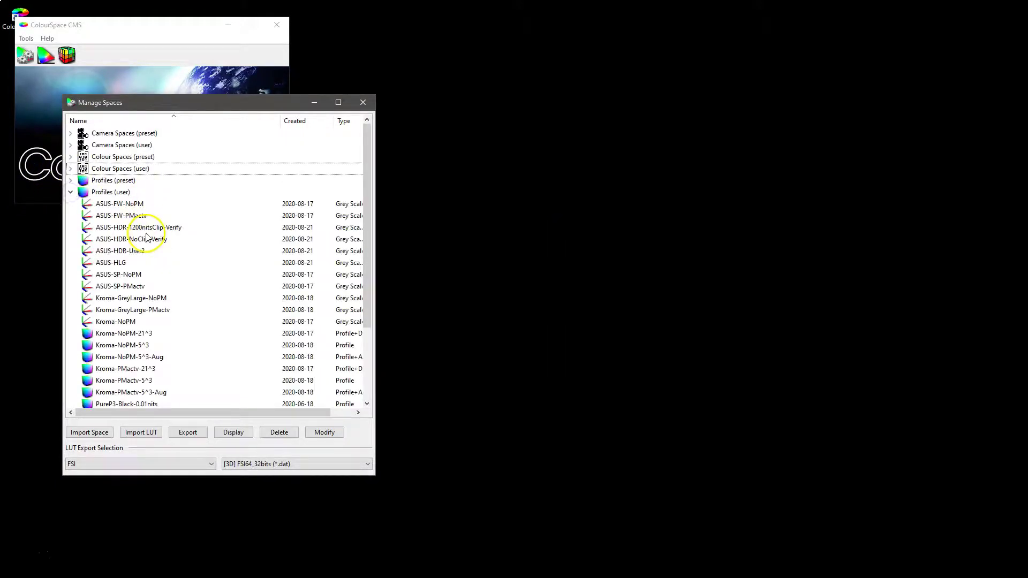
{"action": "scroll", "coordinate": [146, 240], "scroll_direction": "down", "scroll_amount": 2}
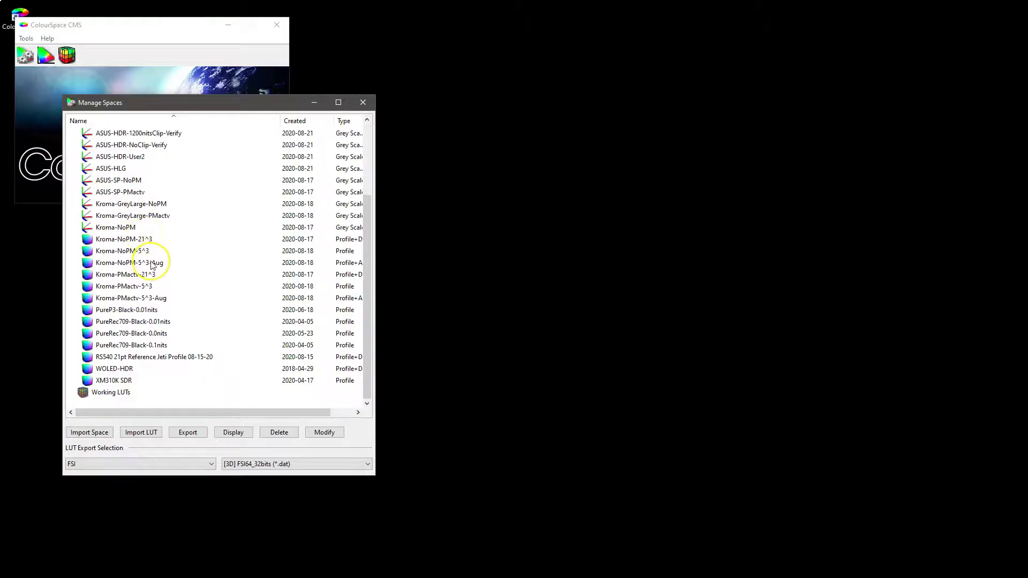
{"action": "scroll", "coordinate": [152, 265], "scroll_direction": "up", "scroll_amount": 2}
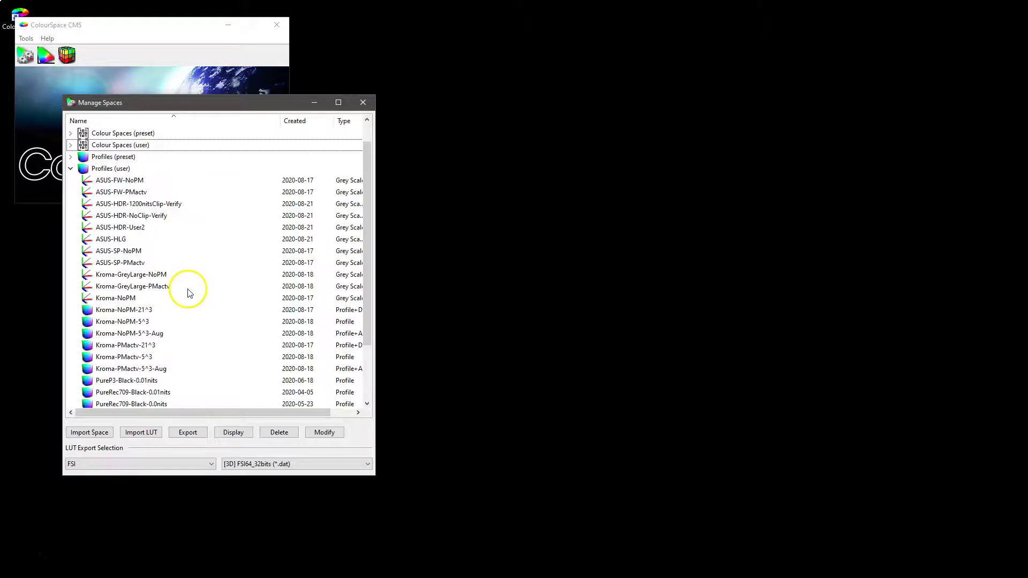
{"action": "scroll", "coordinate": [182, 284], "scroll_direction": "down", "scroll_amount": 2}
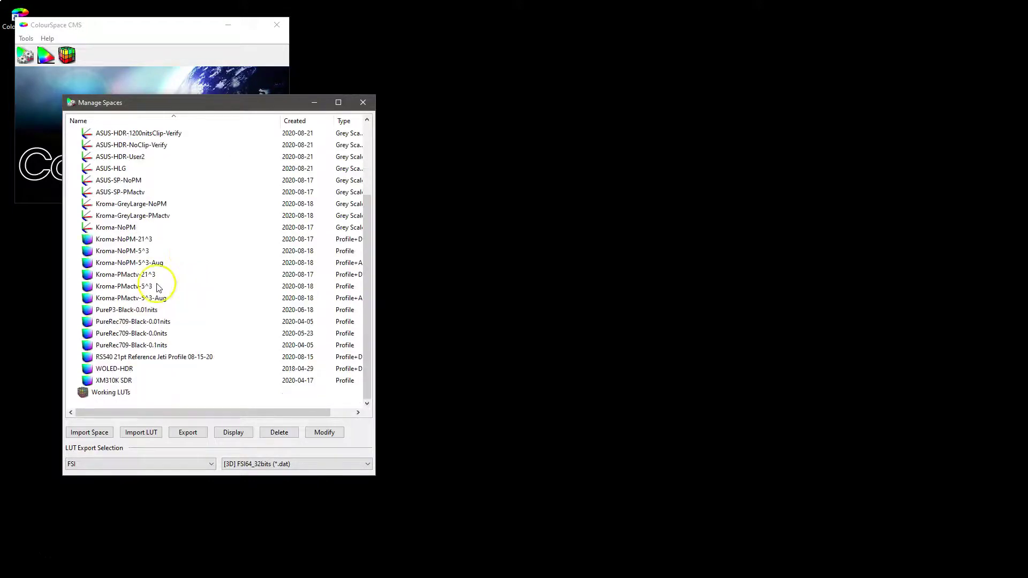
{"action": "left_click", "coordinate": [107, 251]}
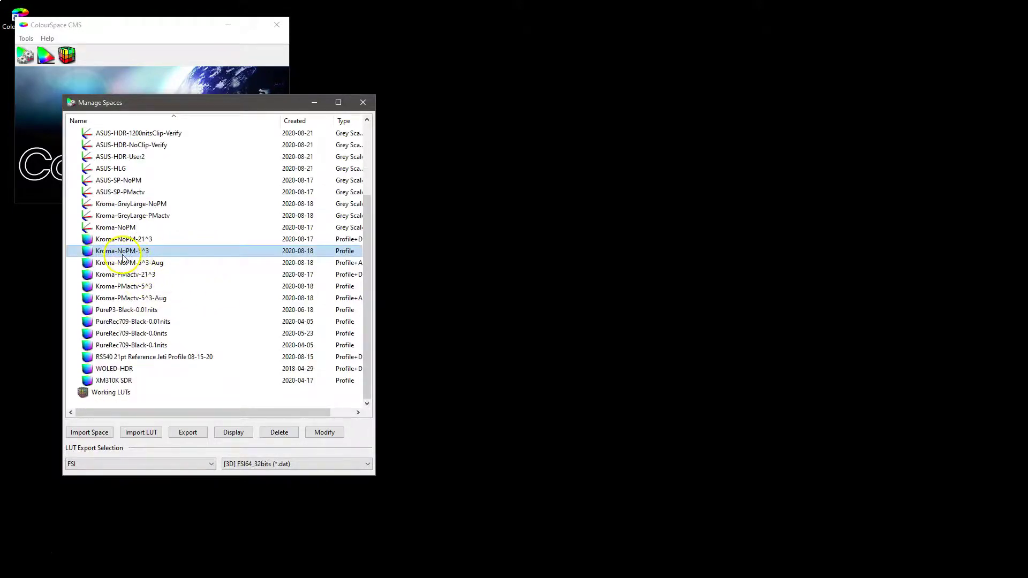
{"action": "left_click", "coordinate": [140, 206]}
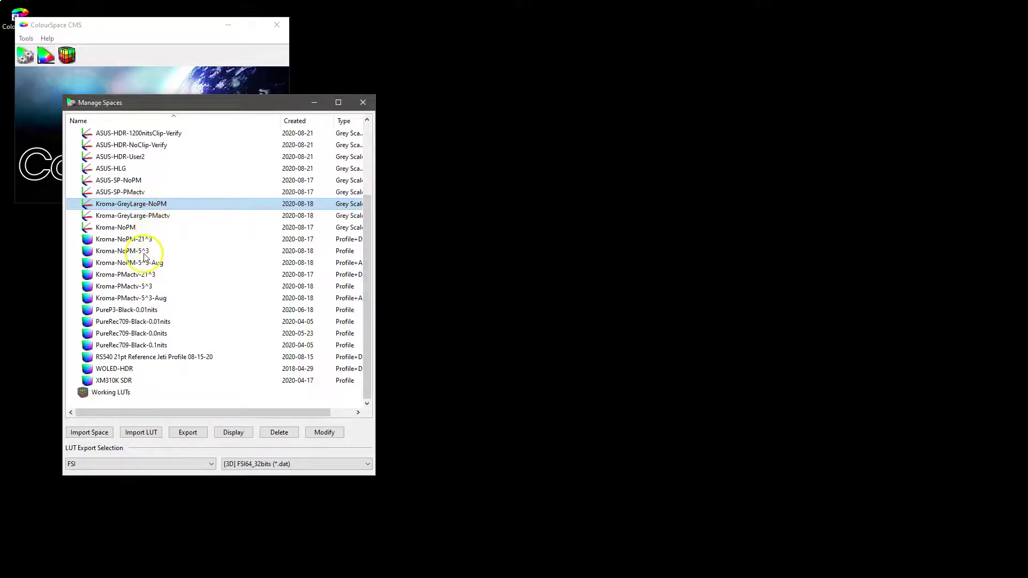
Compare the profiles Kroma-NoPM-5^3, Kroma-GreyLarge-NoPM and Kroma-NoPM-5^3-Aug, narrowing the name column to reveal their full types.
{"action": "left_click", "coordinate": [145, 253]}
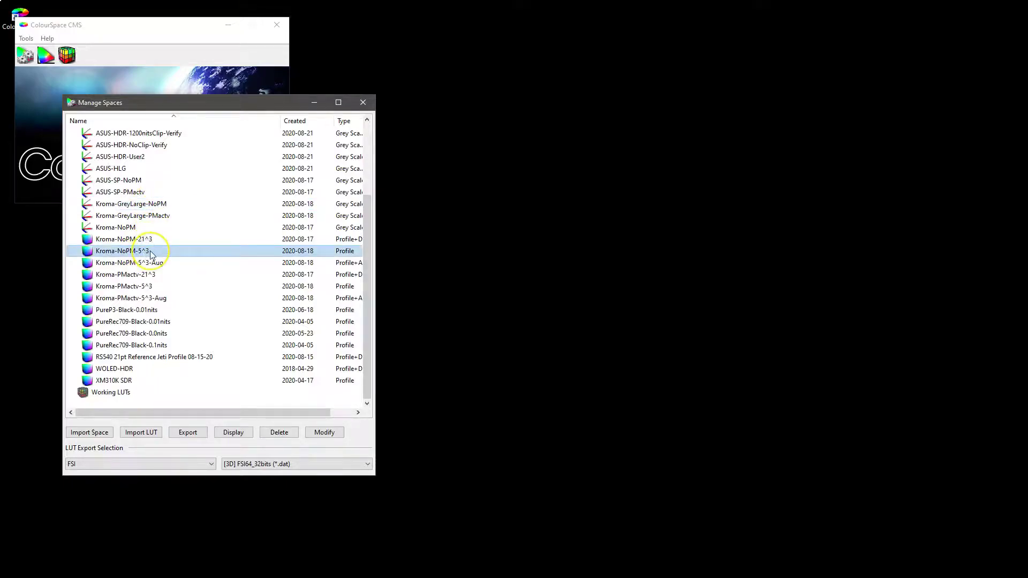
{"action": "left_click", "coordinate": [162, 204]}
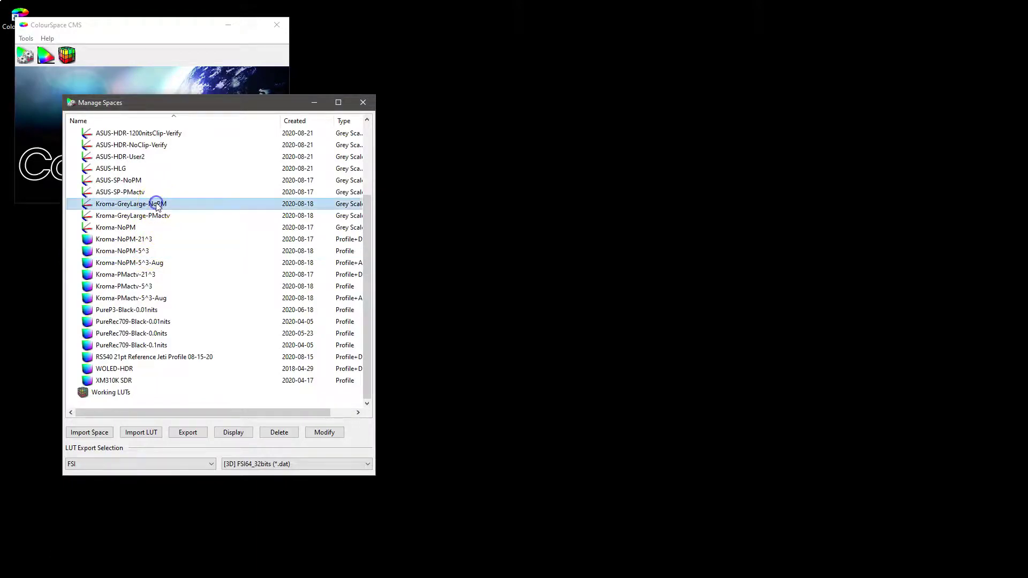
{"action": "left_click", "coordinate": [156, 263]}
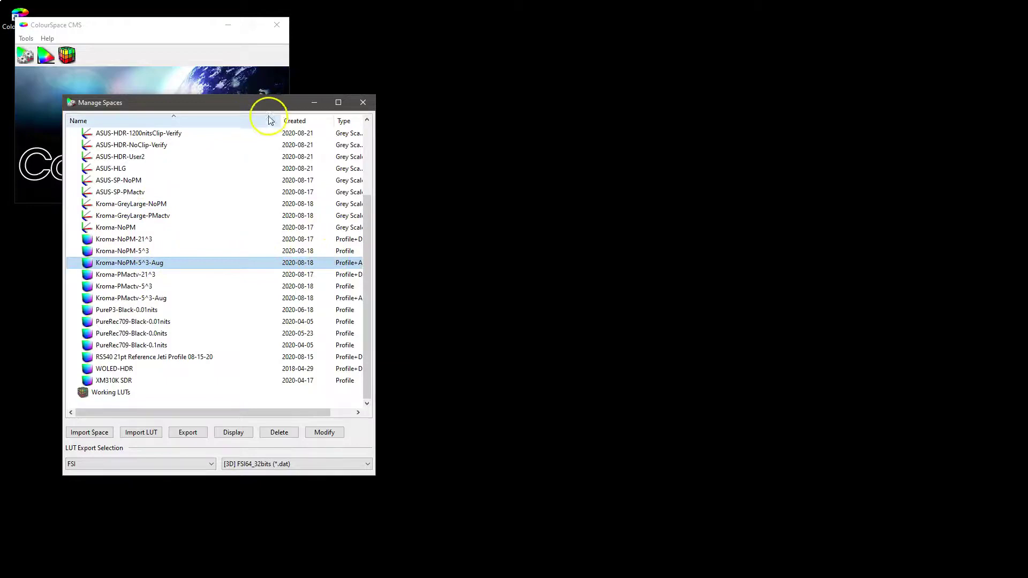
{"action": "left_click_drag", "start_coordinate": [281, 119], "coordinate": [241, 120]}
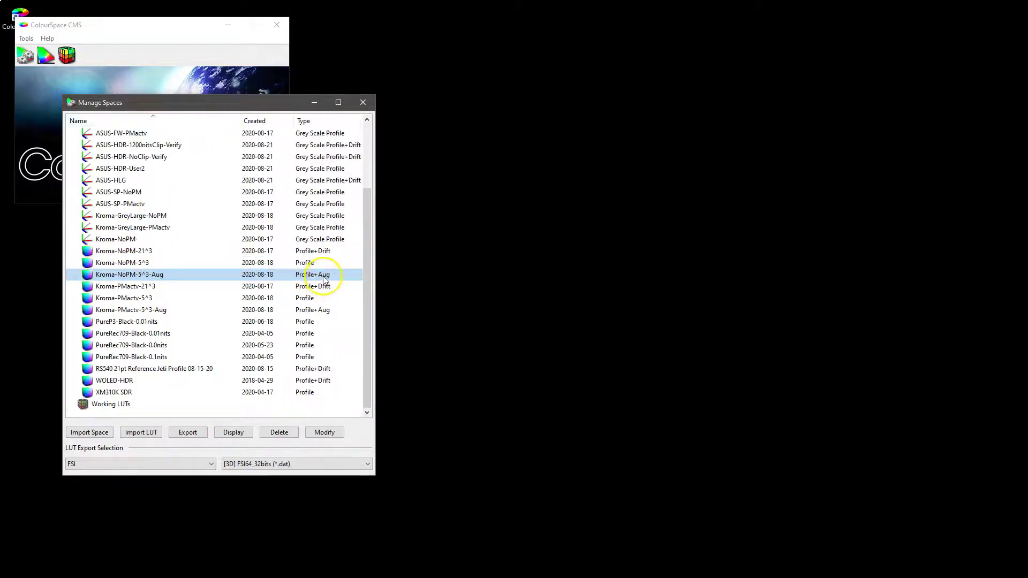
Add the grey scale profile Kroma-GreyLarge-NoPM as augmented data to the user profile Kroma-NoPM-5^3.
{"action": "left_click", "coordinate": [143, 263]}
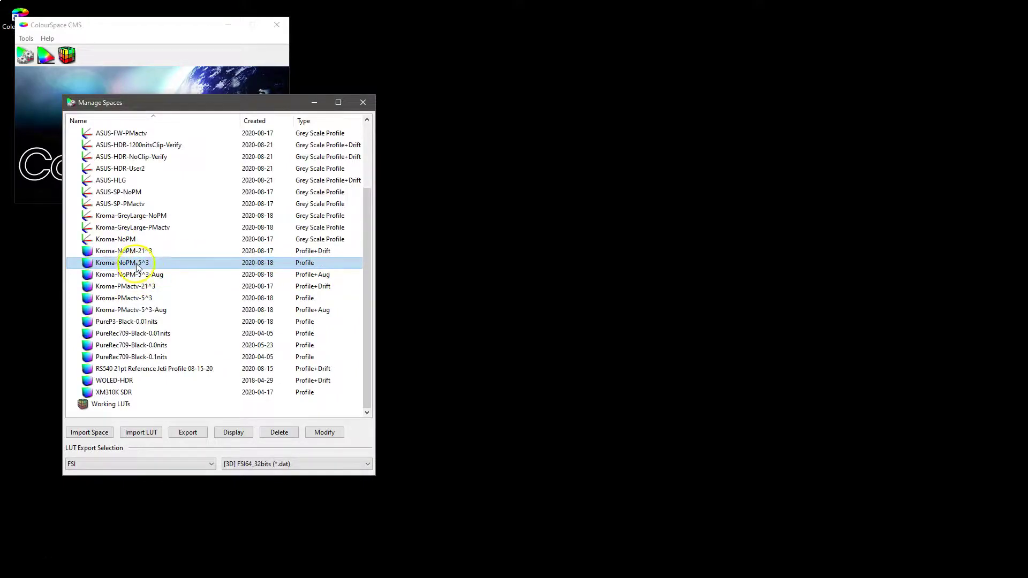
{"action": "left_click", "coordinate": [325, 432]}
{"action": "left_click_drag", "start_coordinate": [197, 12], "coordinate": [506, 112]}
{"action": "left_click", "coordinate": [557, 182]}
{"action": "left_click", "coordinate": [498, 185]}
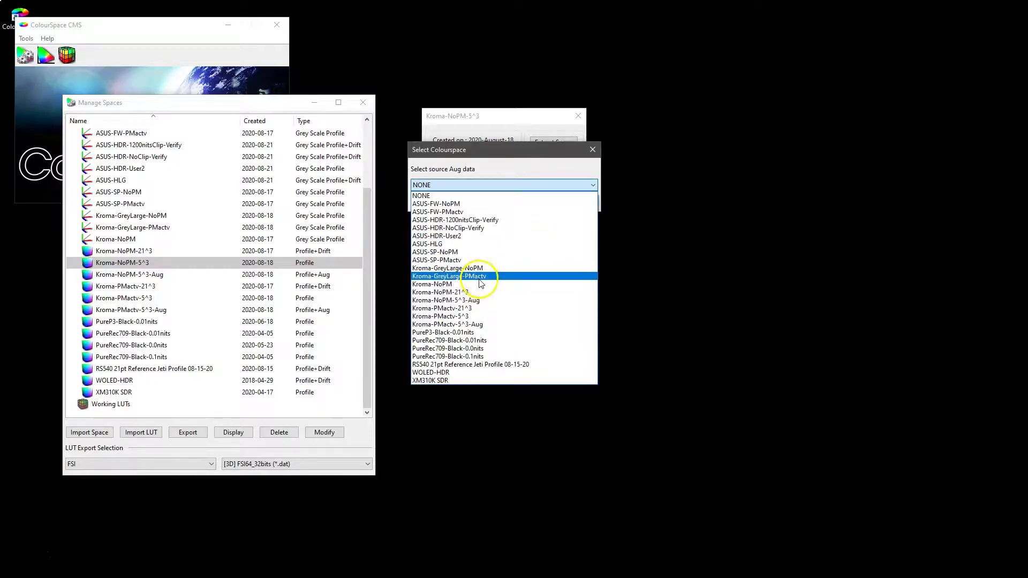
{"action": "left_click", "coordinate": [444, 269]}
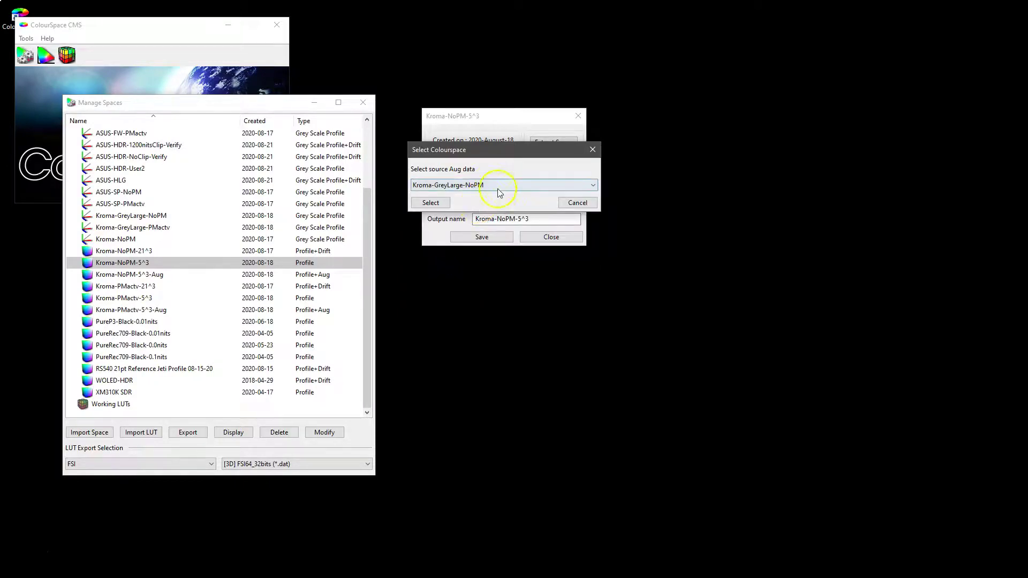
{"action": "left_click", "coordinate": [428, 203]}
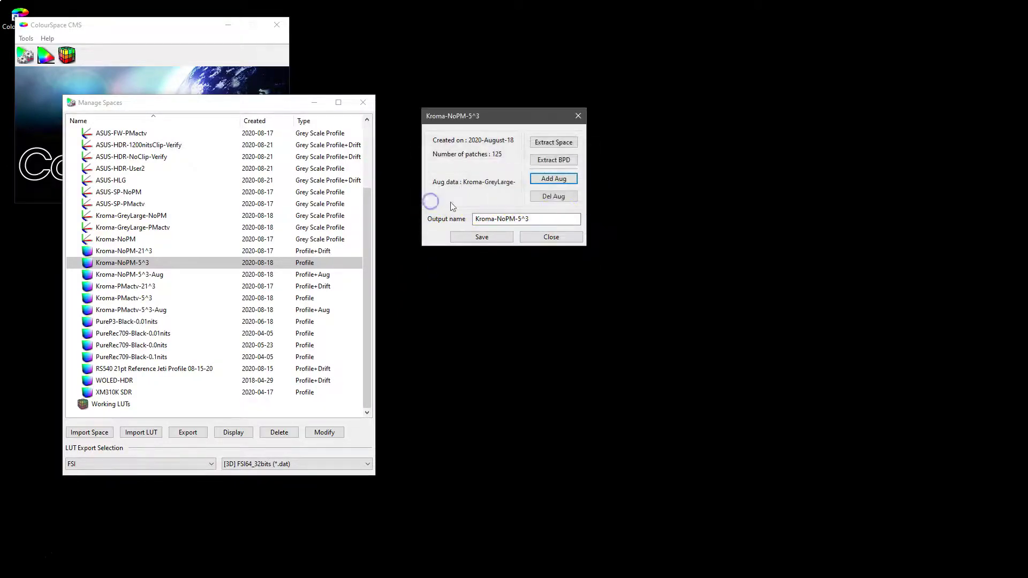
Save the augmented profile with the output name Kroma-NoPM-5^3-Aug-NEW.
{"action": "left_click", "coordinate": [546, 218]}
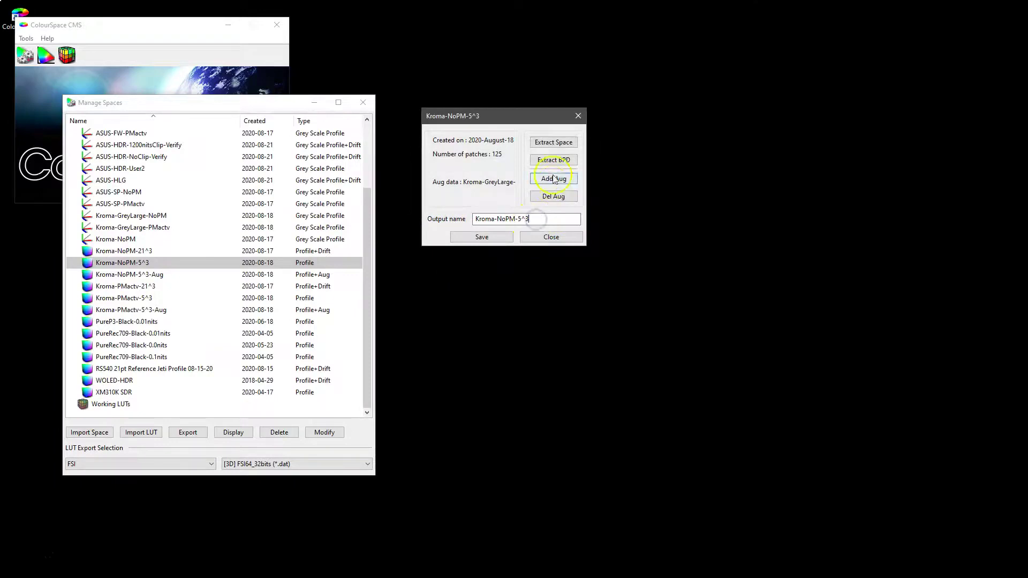
{"action": "left_click", "coordinate": [542, 219]}
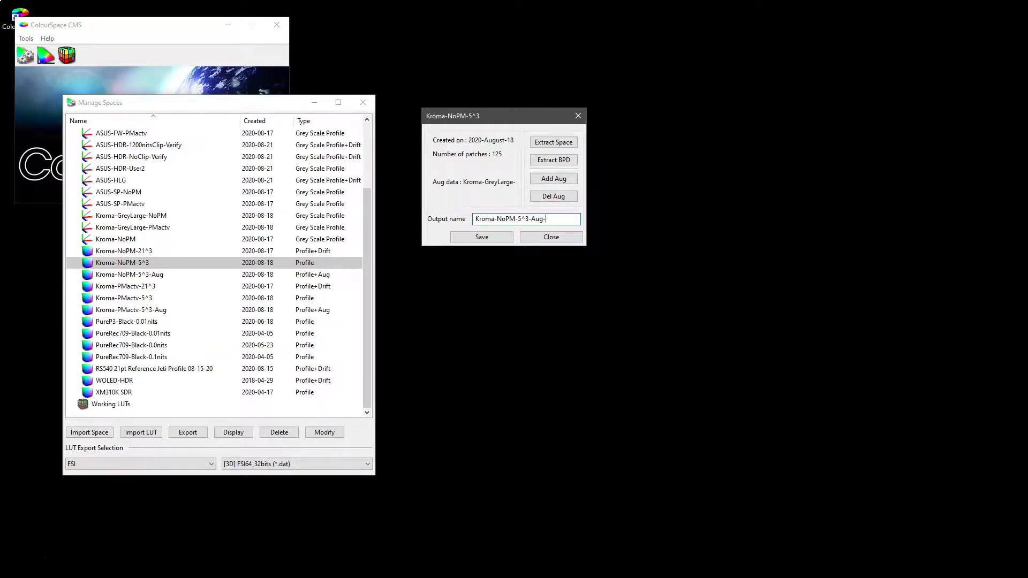
{"action": "left_click", "coordinate": [483, 238]}
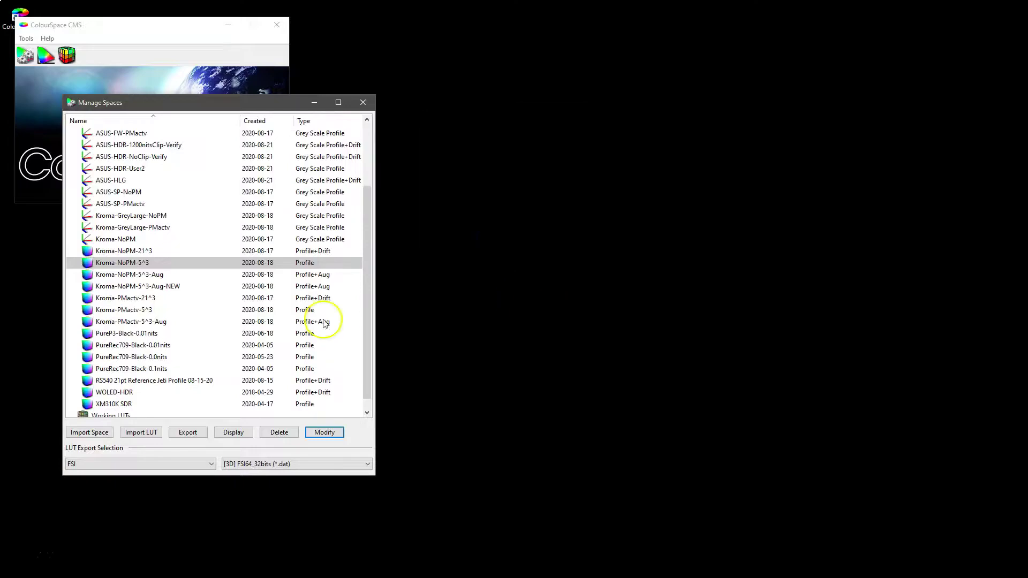
Compare Kroma-NoPM-5^3-Aug-NEW with the original Kroma-NoPM-5^3 in the user profiles, and collapse that group.
{"action": "left_click", "coordinate": [154, 287]}
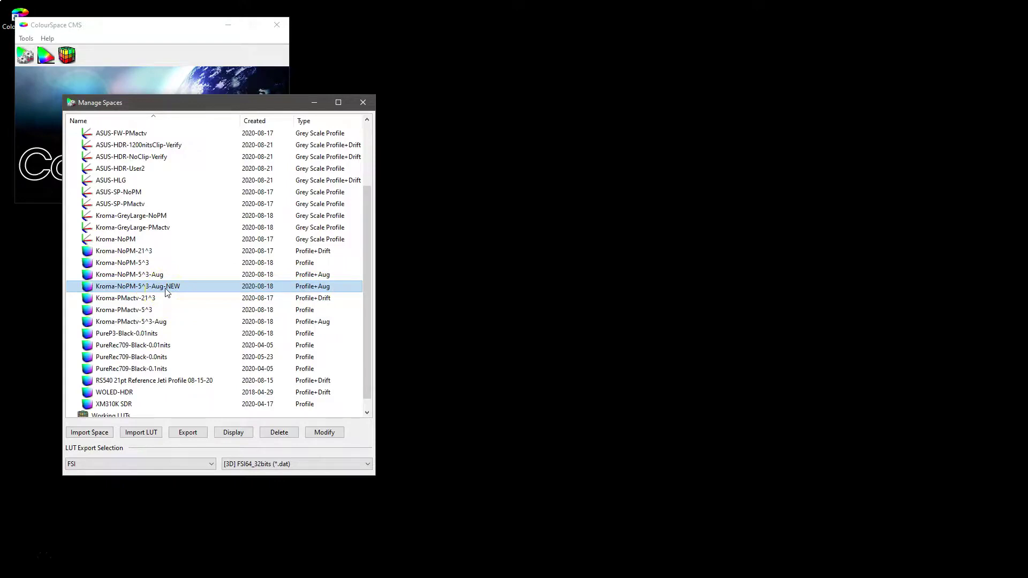
{"action": "left_click", "coordinate": [143, 262]}
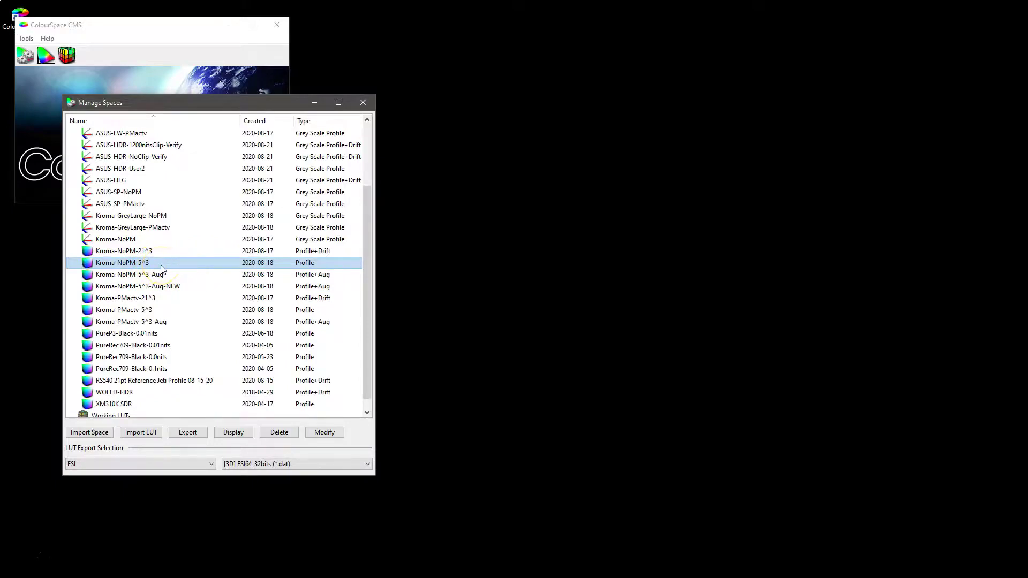
{"action": "scroll", "coordinate": [147, 338], "scroll_direction": "up", "scroll_amount": 3}
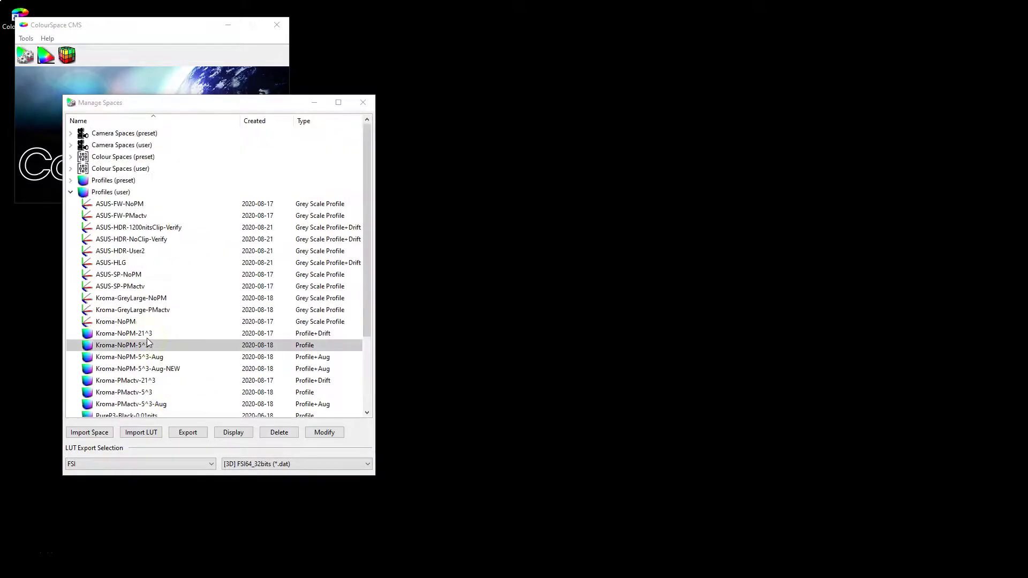
{"action": "left_click", "coordinate": [71, 192]}
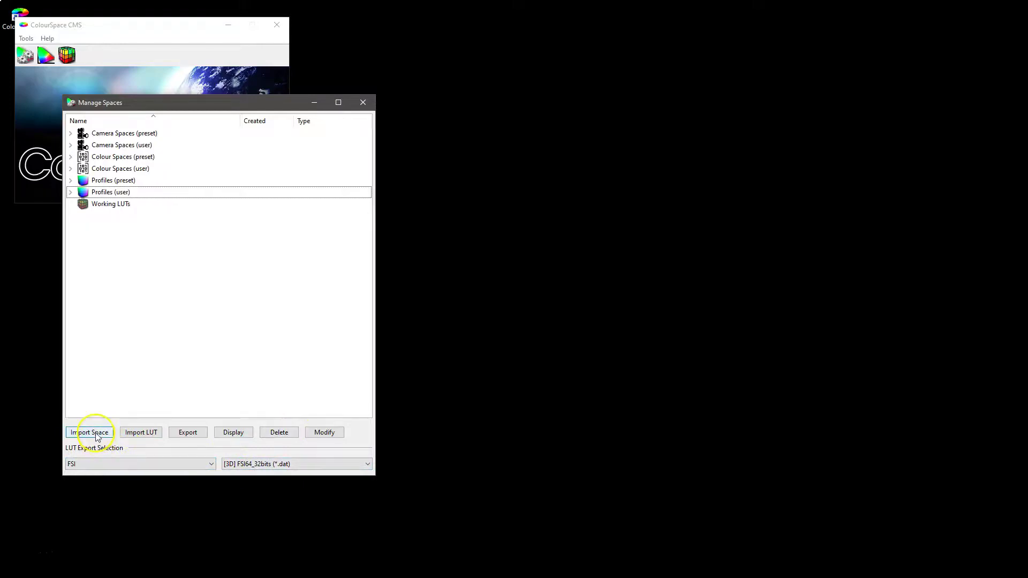
Export the user profile Kroma-NoPM-5^3-Aug-NEW to the desktop as a Builder Colour Space (.bcs) file.
{"action": "left_click", "coordinate": [70, 191]}
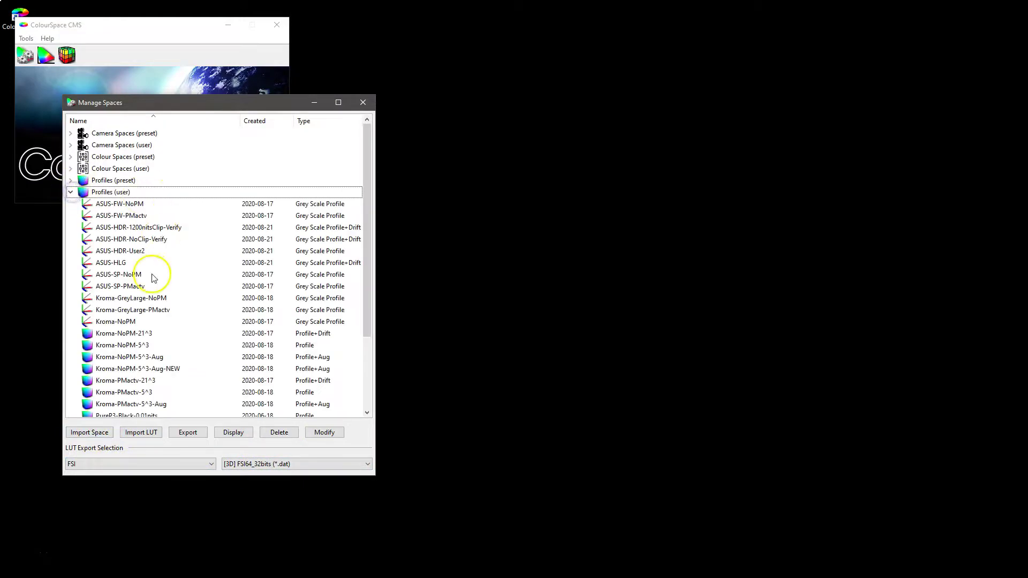
{"action": "scroll", "coordinate": [153, 278], "scroll_direction": "down", "scroll_amount": 2}
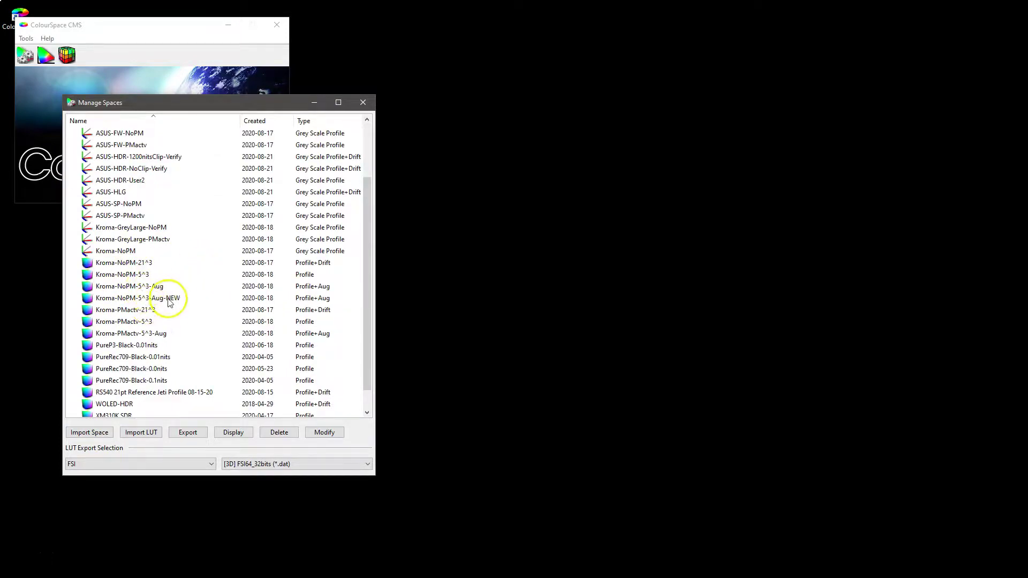
{"action": "left_click", "coordinate": [167, 299]}
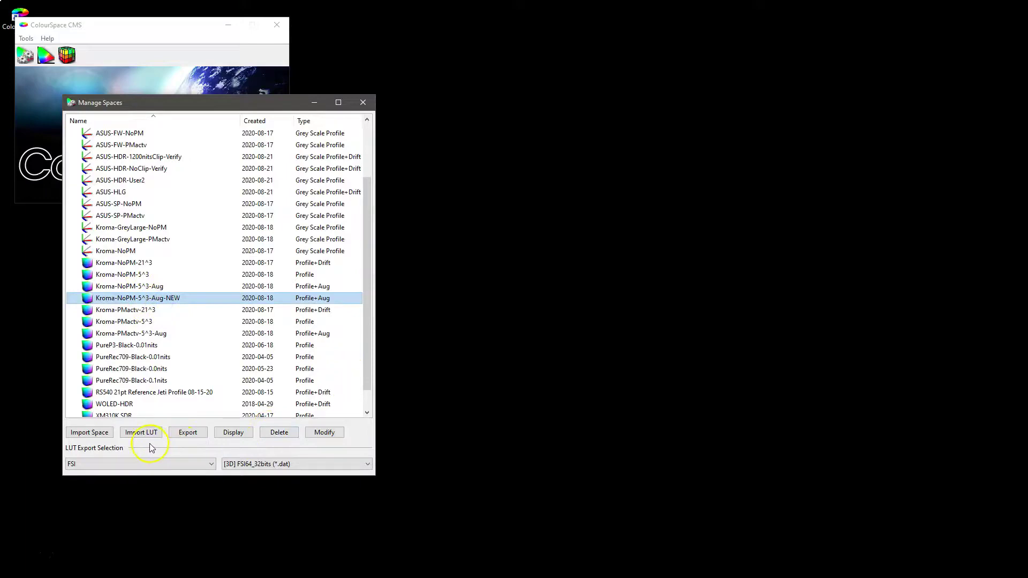
{"action": "left_click", "coordinate": [188, 432]}
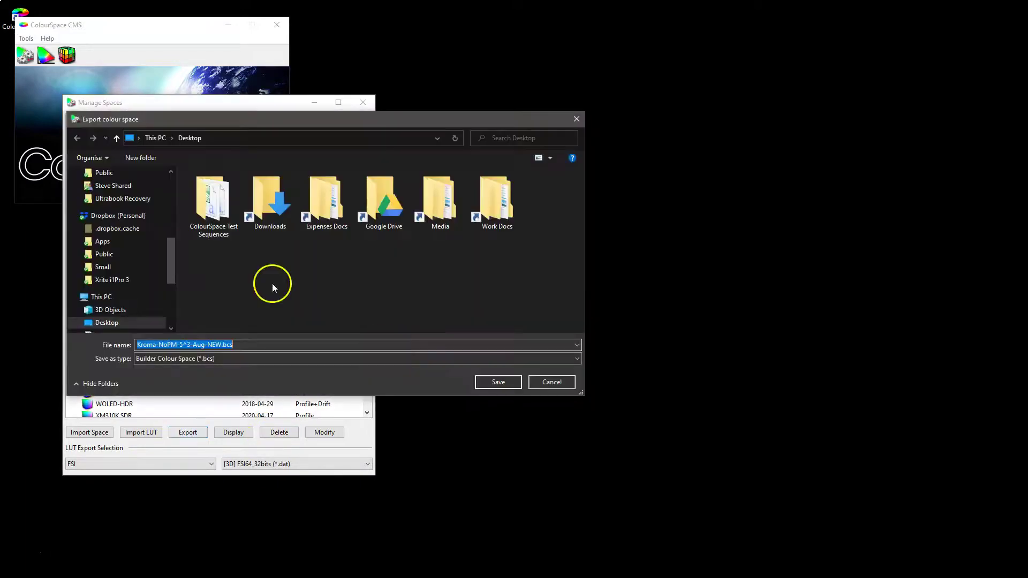
{"action": "left_click", "coordinate": [498, 382]}
Open the exported Kroma-NoPM-5^3-Aug-NEW.bcs in WordPad and read through its patch stimuli and XYZ results.
{"action": "left_click", "coordinate": [664, 409]}
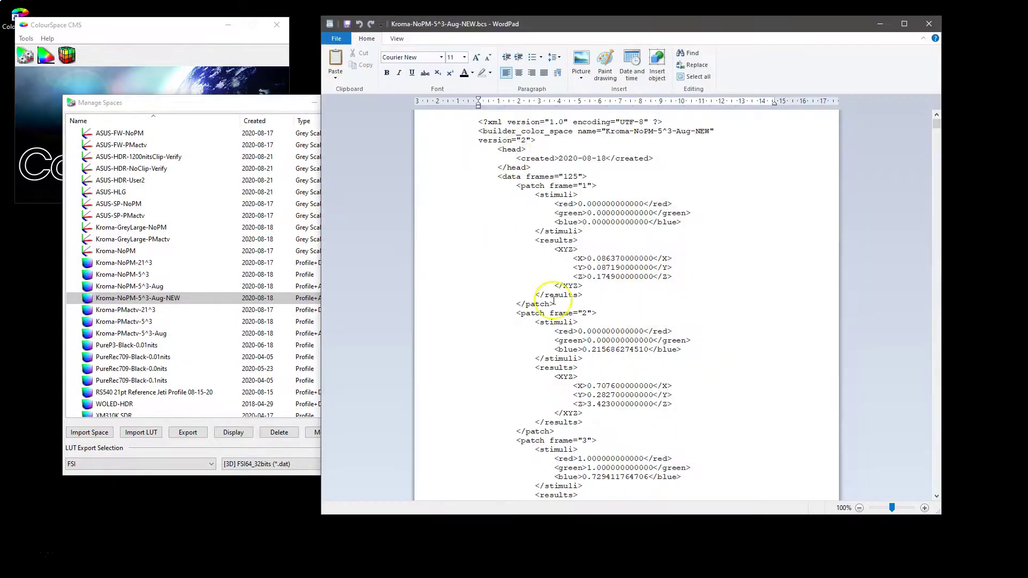
{"action": "scroll", "coordinate": [589, 340], "scroll_direction": "down", "scroll_amount": 2}
{"action": "scroll", "coordinate": [589, 340], "scroll_direction": "down", "scroll_amount": 20}
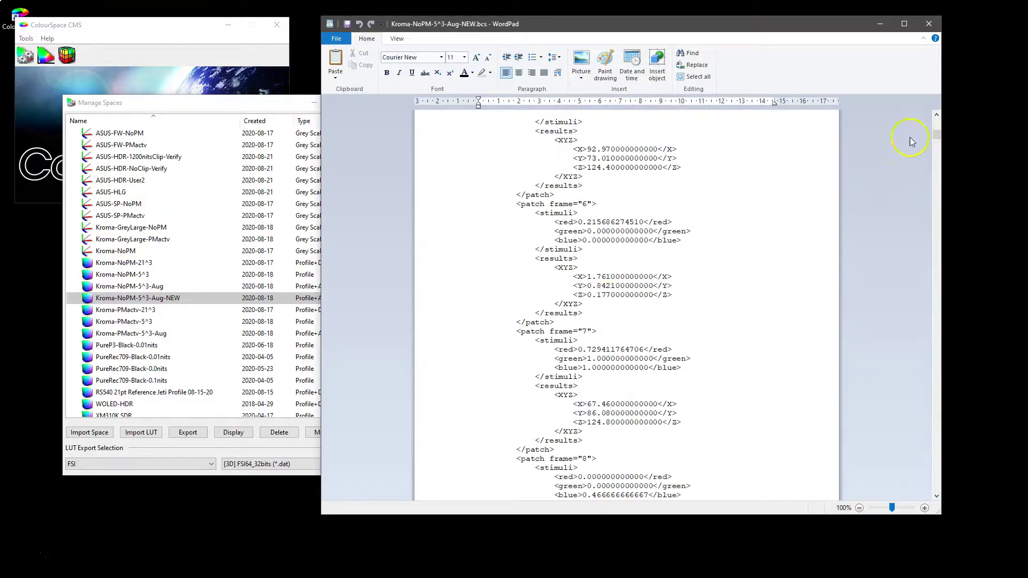
{"action": "left_click_drag", "start_coordinate": [936, 132], "coordinate": [924, 402]}
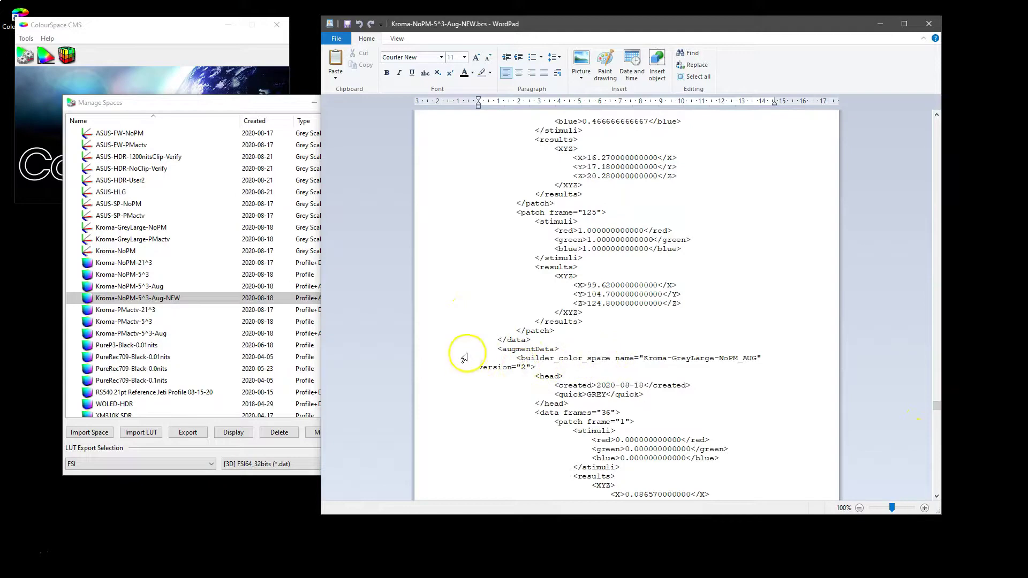
Highlight the augmentData tag in the file, examine the grey scale patch data below it, and close the file.
{"action": "left_click_drag", "start_coordinate": [479, 346], "coordinate": [557, 330]}
{"action": "left_click_drag", "start_coordinate": [498, 350], "coordinate": [561, 349]}
{"action": "scroll", "coordinate": [603, 395], "scroll_direction": "down", "scroll_amount": 3}
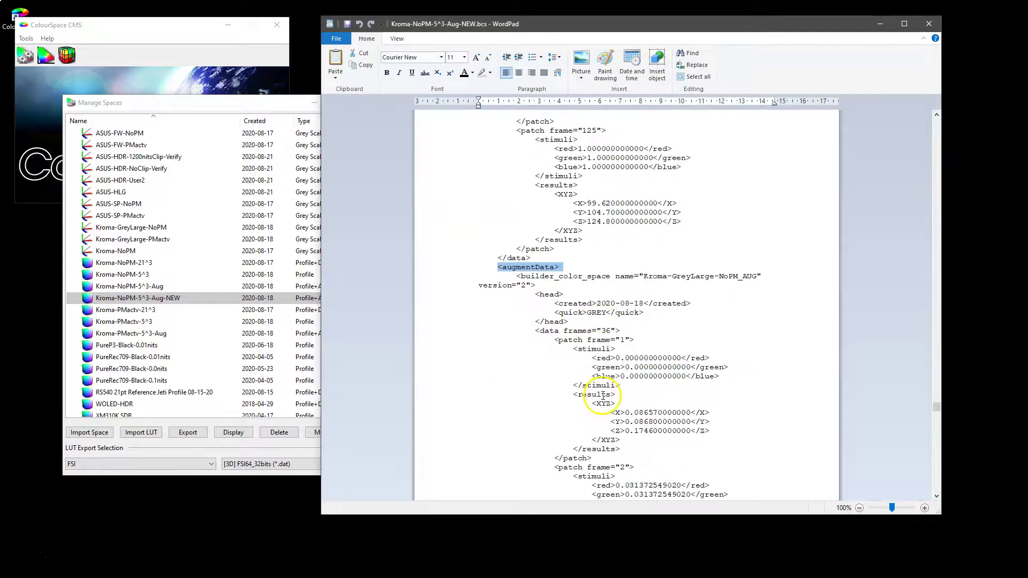
{"action": "scroll", "coordinate": [603, 395], "scroll_direction": "down", "scroll_amount": 2}
{"action": "scroll", "coordinate": [627, 328], "scroll_direction": "down", "scroll_amount": 3}
{"action": "scroll", "coordinate": [627, 328], "scroll_direction": "down", "scroll_amount": 5}
{"action": "left_click_drag", "start_coordinate": [936, 414], "coordinate": [934, 495]}
{"action": "scroll", "coordinate": [624, 288], "scroll_direction": "up", "scroll_amount": 5}
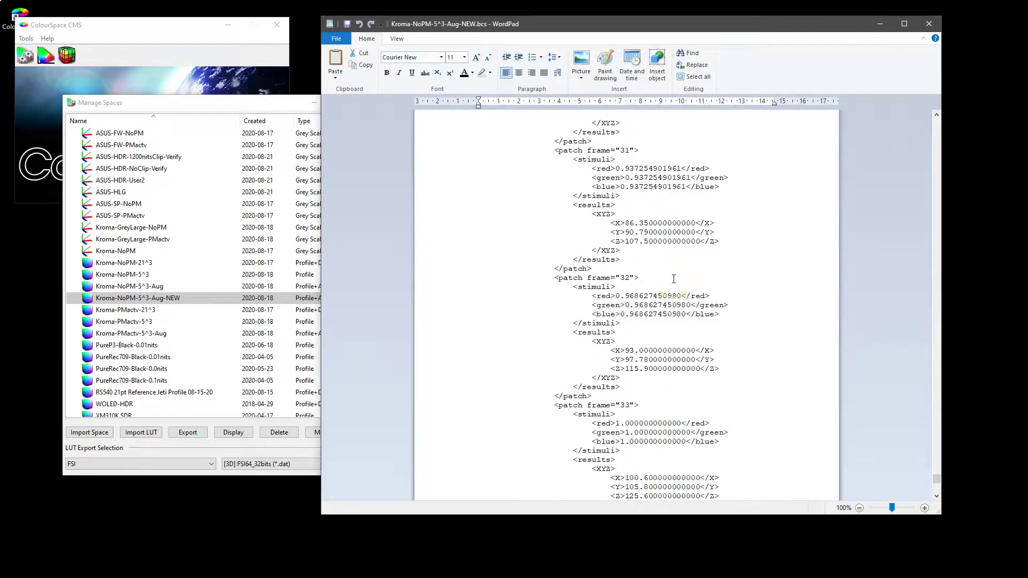
{"action": "left_click", "coordinate": [929, 24]}
Import the colour space file Kroma-NoPM-5^3-Aug-NEW.bcs from the desktop.
{"action": "left_click", "coordinate": [517, 275]}
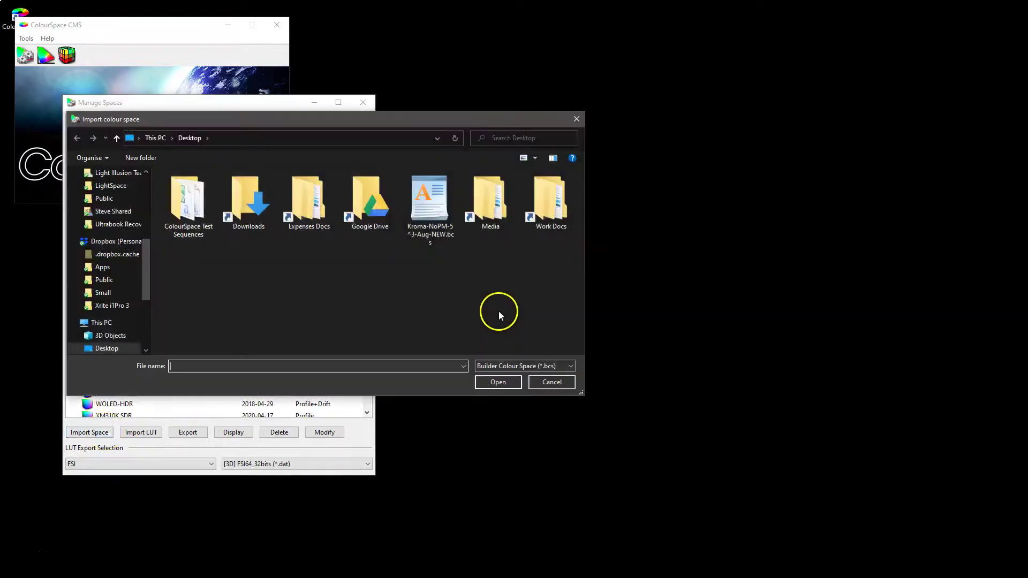
{"action": "left_click", "coordinate": [426, 203]}
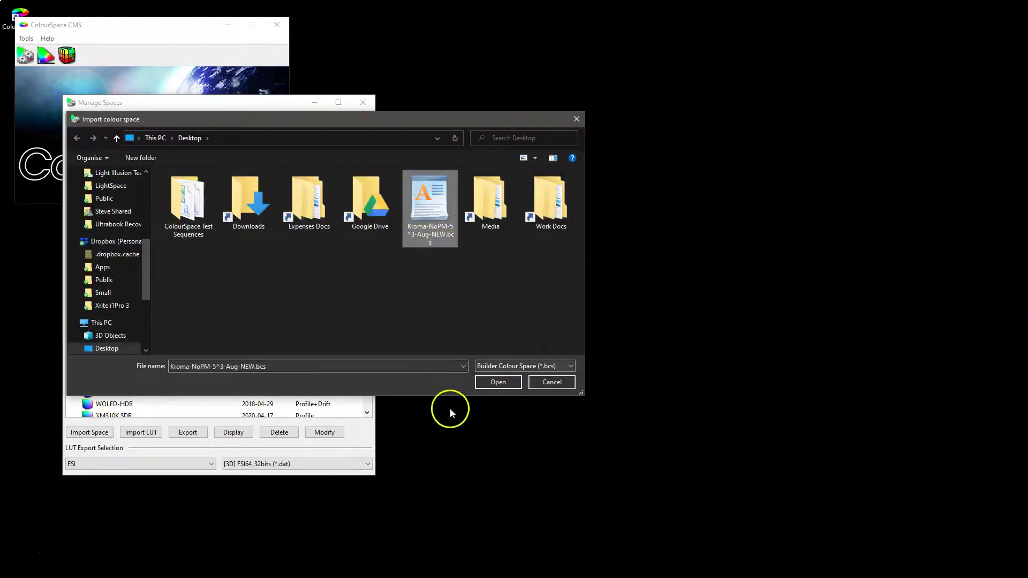
{"action": "key", "text": "Return"}
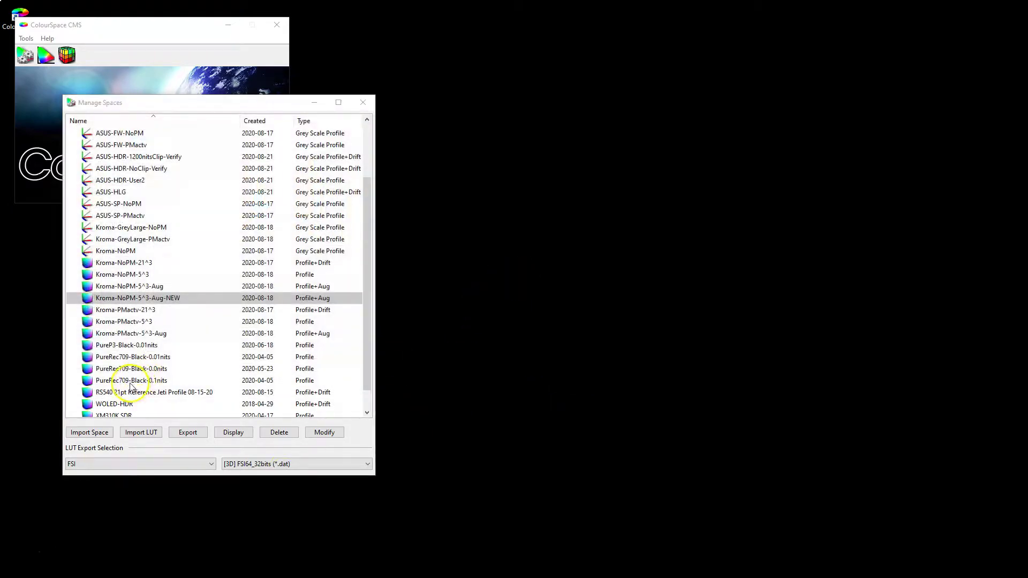
Collapse the user profiles, import the LUT film_emulation.3dl from the desktop, and expand the working LUTs.
{"action": "scroll", "coordinate": [133, 387], "scroll_direction": "up", "scroll_amount": 2}
{"action": "left_click", "coordinate": [70, 191]}
{"action": "left_click", "coordinate": [151, 432]}
{"action": "left_click", "coordinate": [370, 206]}
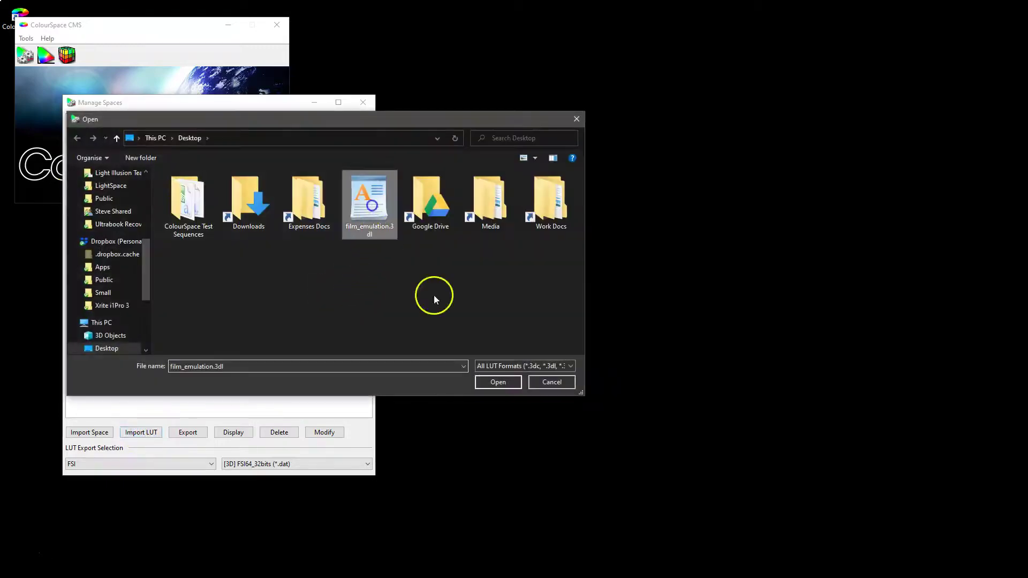
{"action": "left_click", "coordinate": [498, 382]}
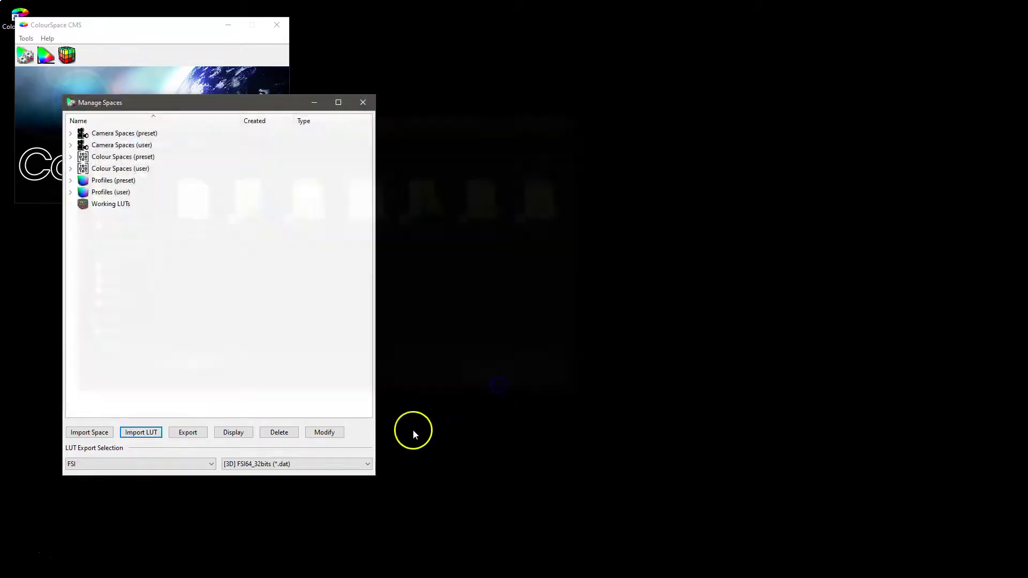
{"action": "left_click", "coordinate": [71, 204]}
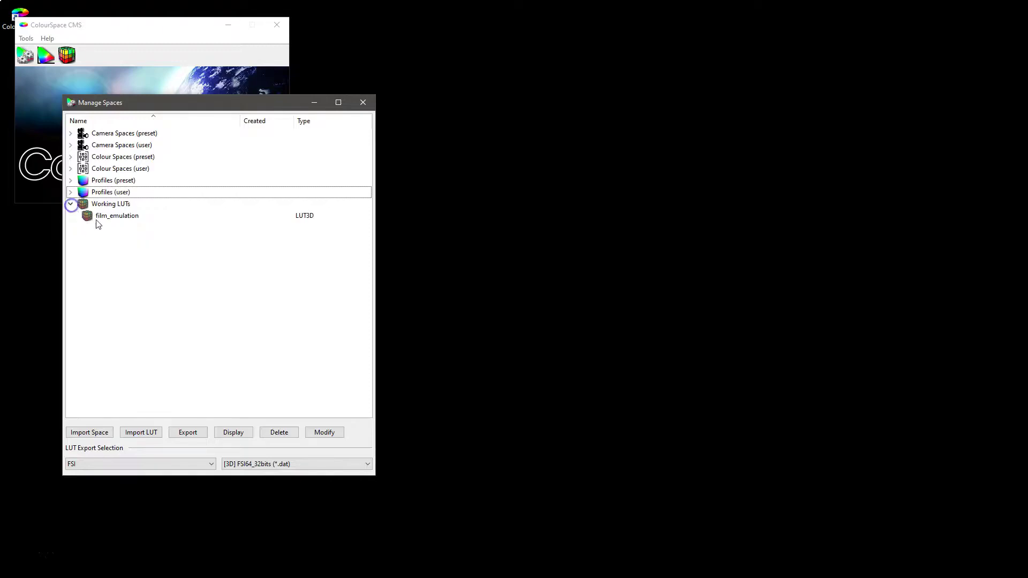
Display the film_emulation LUT to examine its 3D cube, its curves and the LUT Adjustment options, and close it.
{"action": "left_click", "coordinate": [123, 218]}
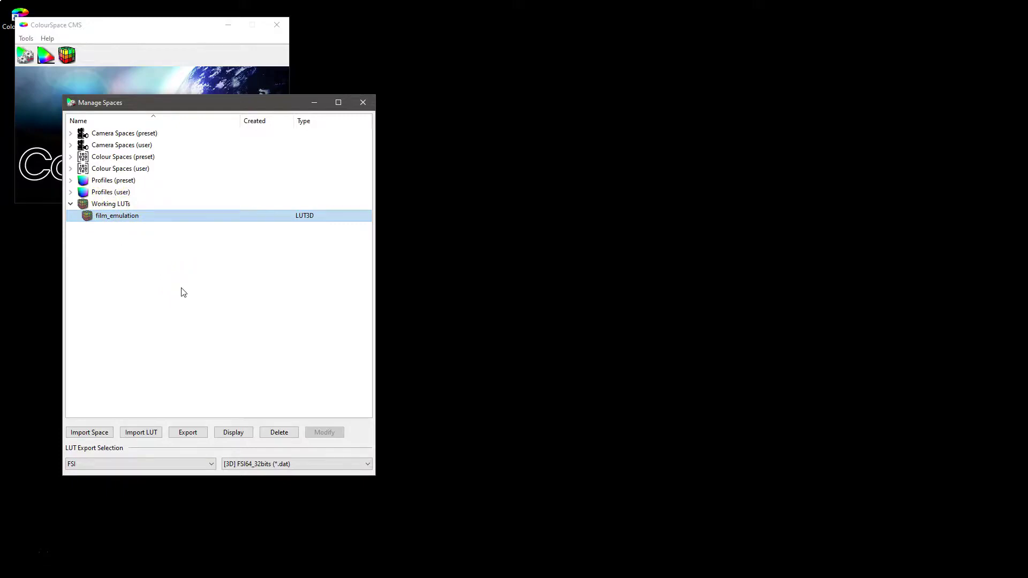
{"action": "left_click", "coordinate": [123, 218]}
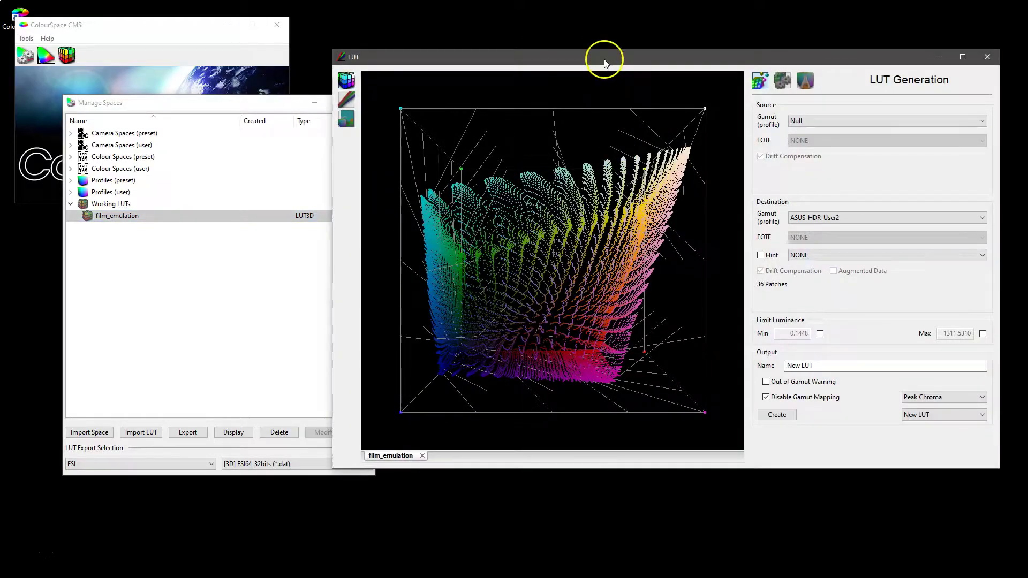
{"action": "left_click_drag", "start_coordinate": [604, 52], "coordinate": [564, 63]}
{"action": "left_click_drag", "start_coordinate": [506, 276], "coordinate": [471, 273]}
{"action": "left_click", "coordinate": [303, 100]}
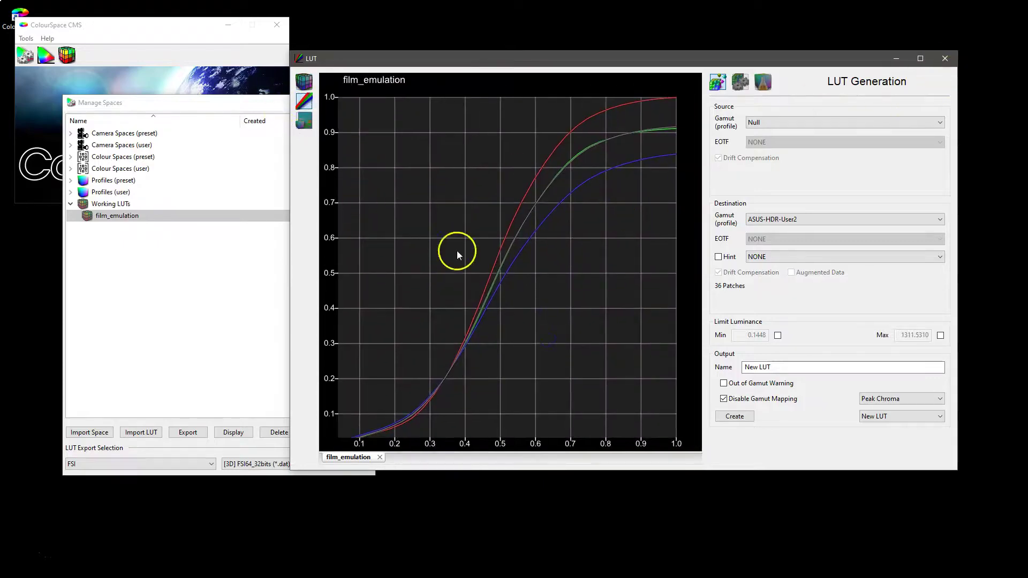
{"action": "left_click", "coordinate": [763, 82]}
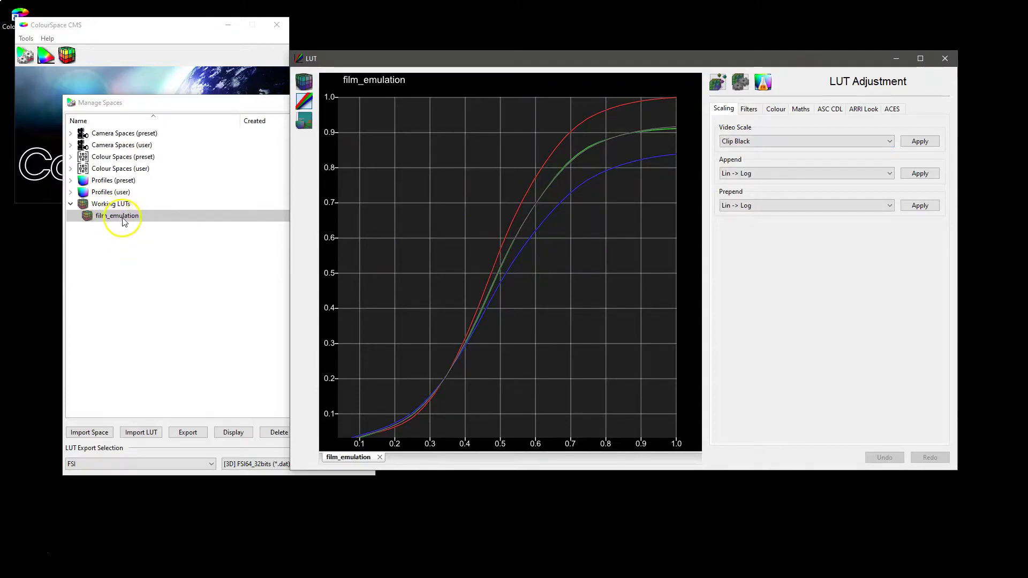
{"action": "left_click", "coordinate": [945, 59]}
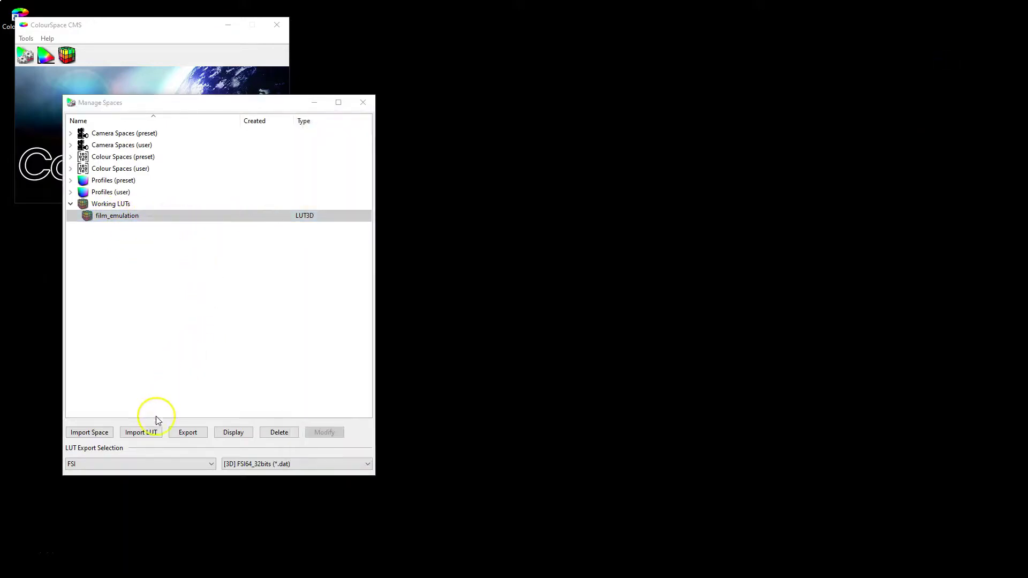
Import the image-based LUT film_emulation_image.tif from the desktop, with the file filter set to All Image Formats.
{"action": "left_click", "coordinate": [150, 435]}
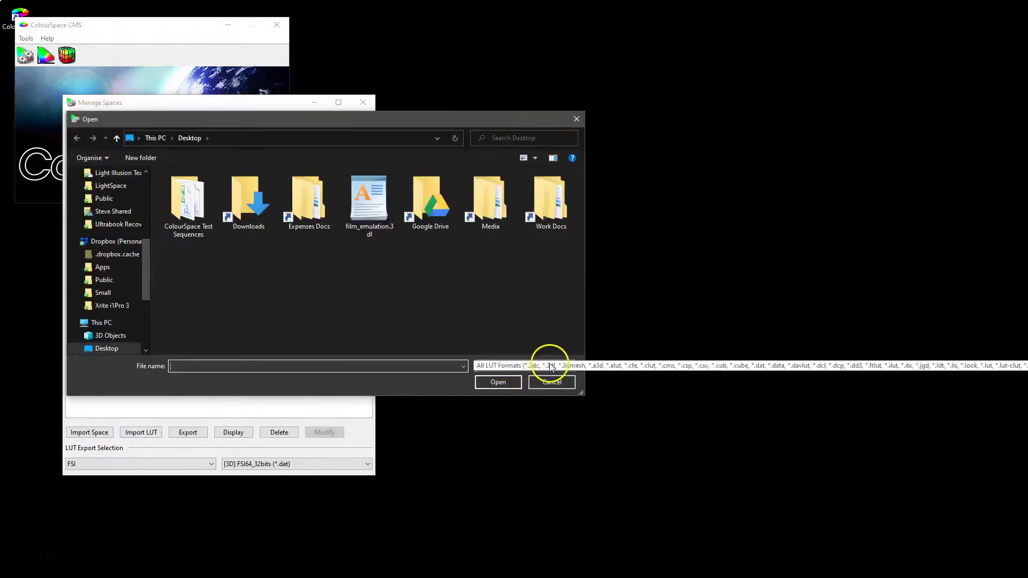
{"action": "left_click", "coordinate": [499, 368]}
{"action": "left_click", "coordinate": [498, 386]}
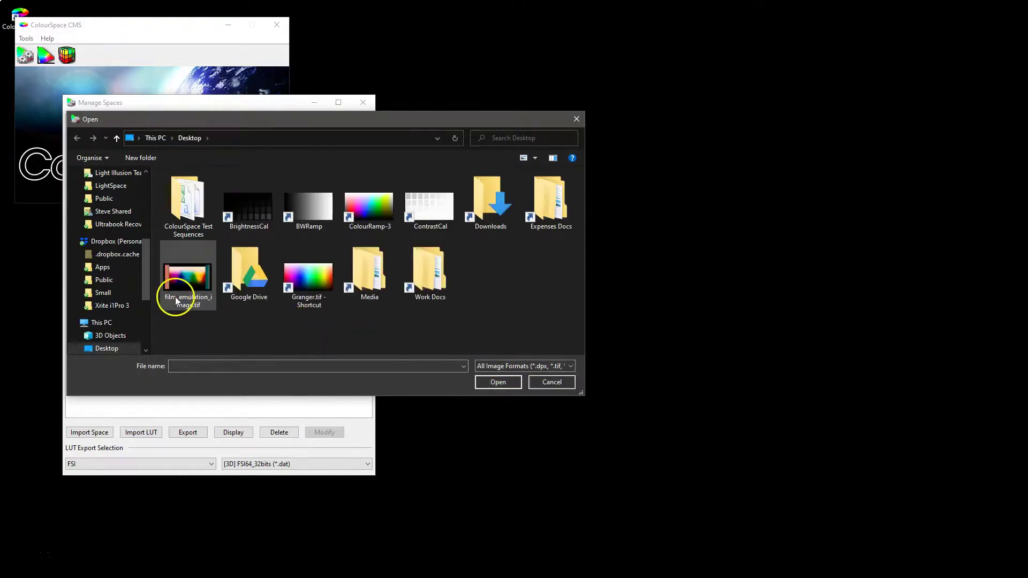
{"action": "left_click", "coordinate": [182, 278]}
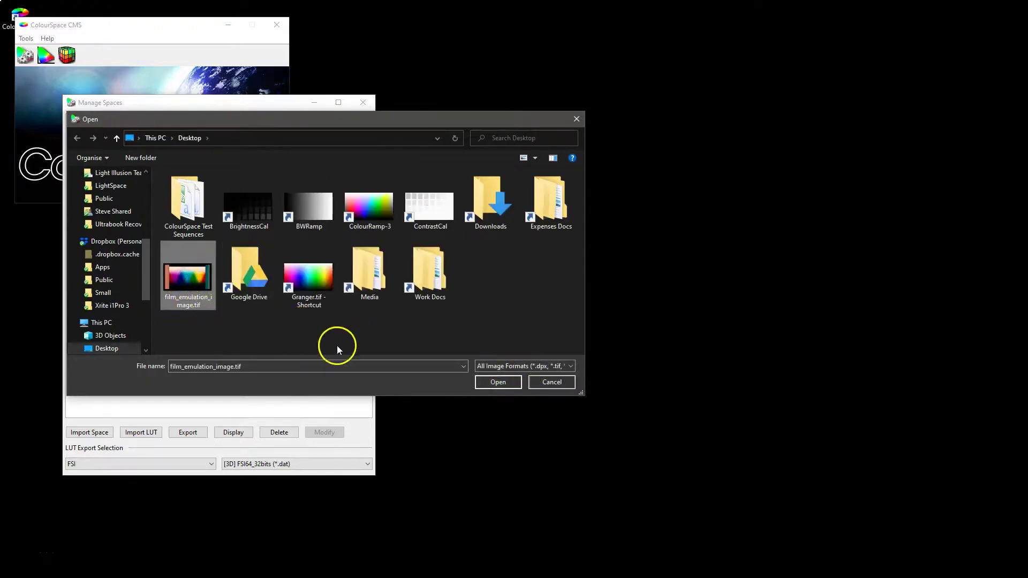
{"action": "left_click", "coordinate": [498, 382]}
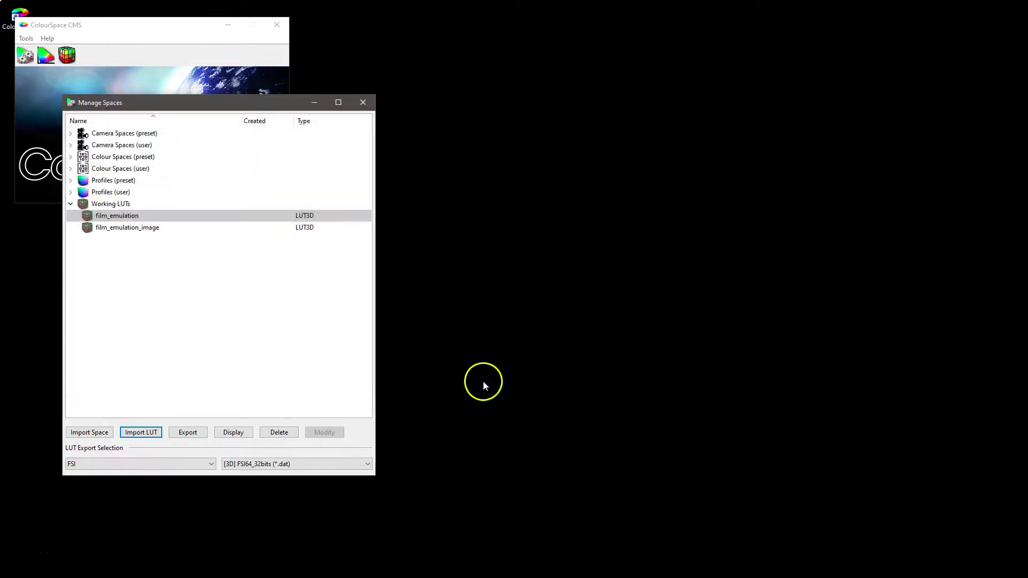
Display the film_emulation_image LUT, look at its LUT Management image export dialog, and cancel the export and close the LUT.
{"action": "left_click", "coordinate": [114, 229]}
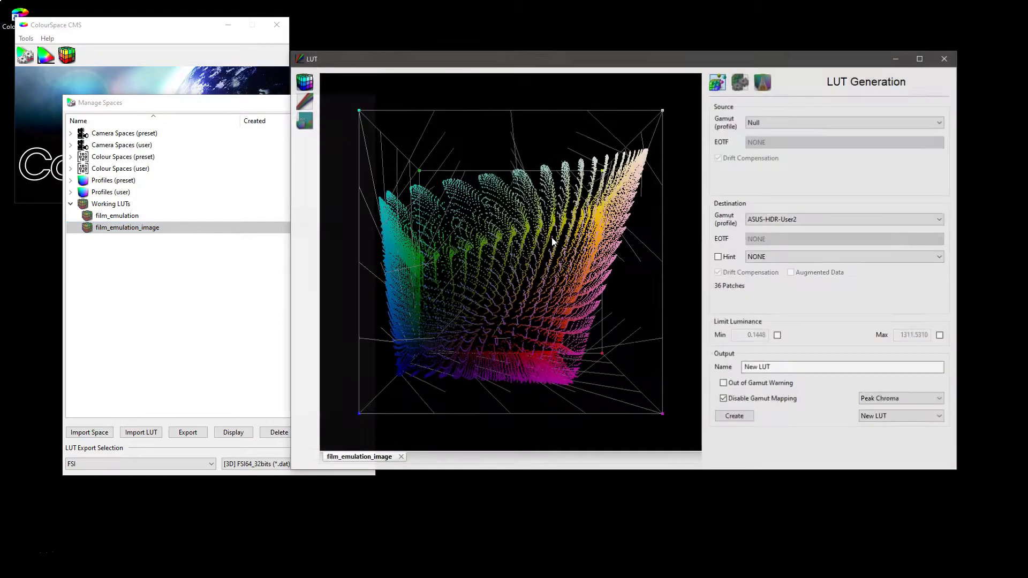
{"action": "left_click_drag", "start_coordinate": [606, 131], "coordinate": [632, 231]}
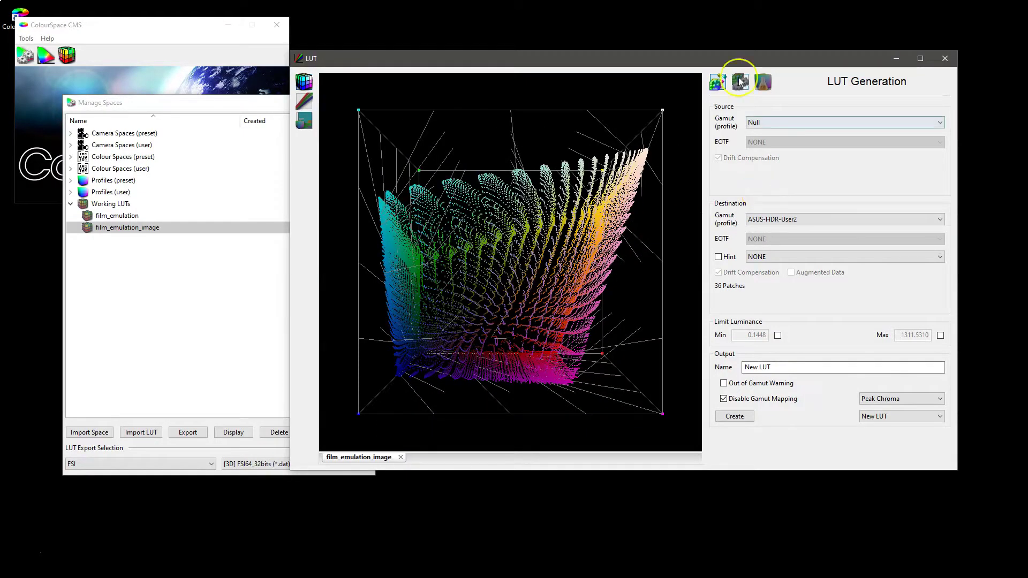
{"action": "left_click", "coordinate": [740, 82]}
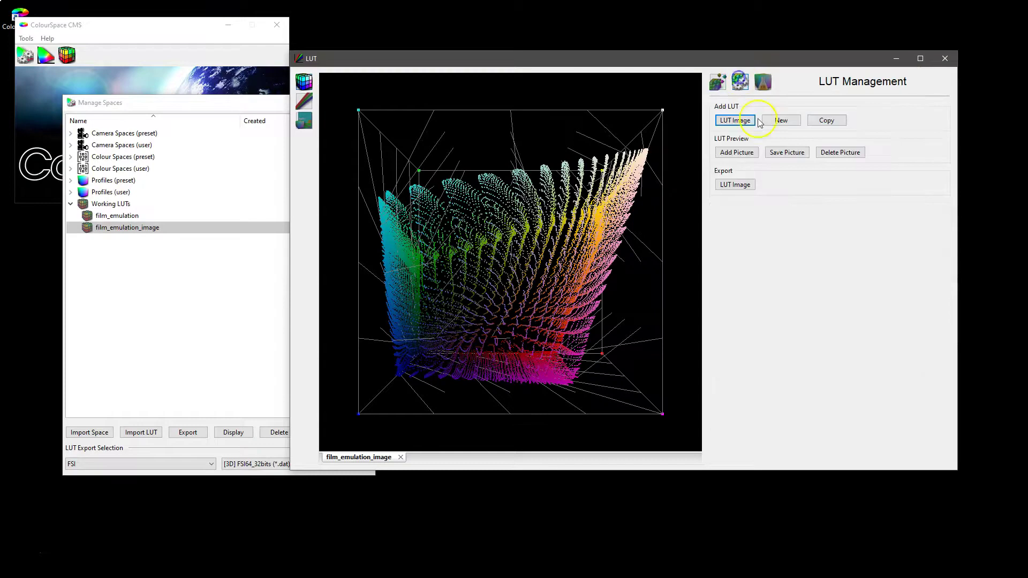
{"action": "left_click", "coordinate": [739, 185]}
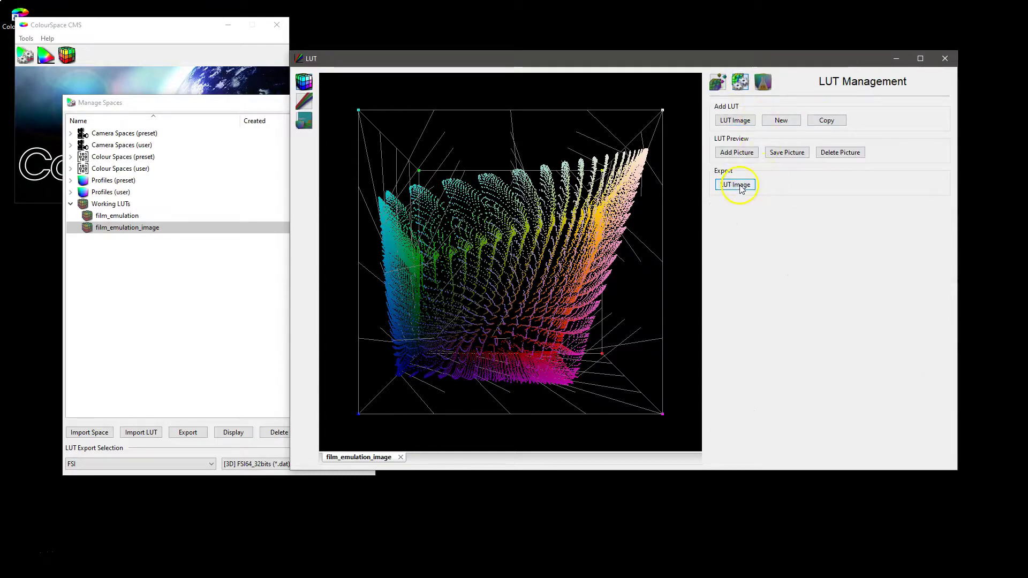
{"action": "left_click_drag", "start_coordinate": [558, 84], "coordinate": [536, 94]}
{"action": "scroll", "coordinate": [491, 226], "scroll_direction": "down", "scroll_amount": 3}
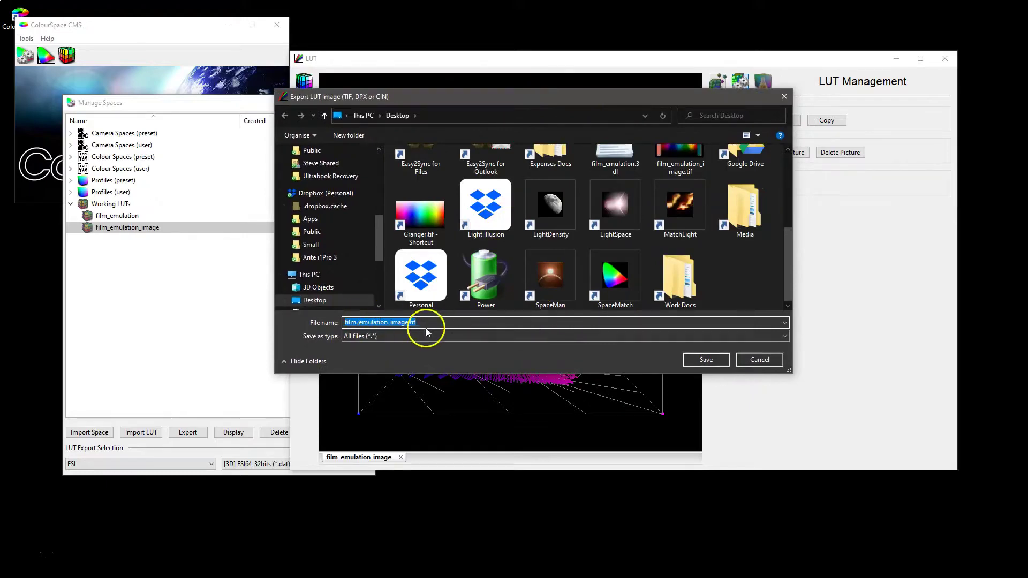
{"action": "left_click", "coordinate": [760, 357]}
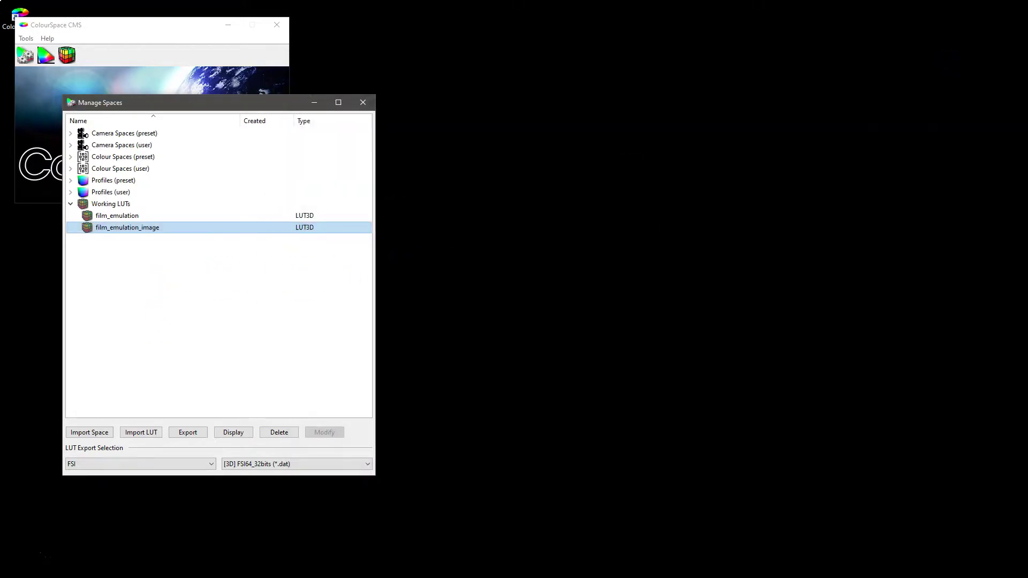
Open film_emulation_image.tif from the desktop in Microsoft Office 2010, examine the striped colour data beside the picture up close, and close it.
{"action": "left_click", "coordinate": [503, 284]}
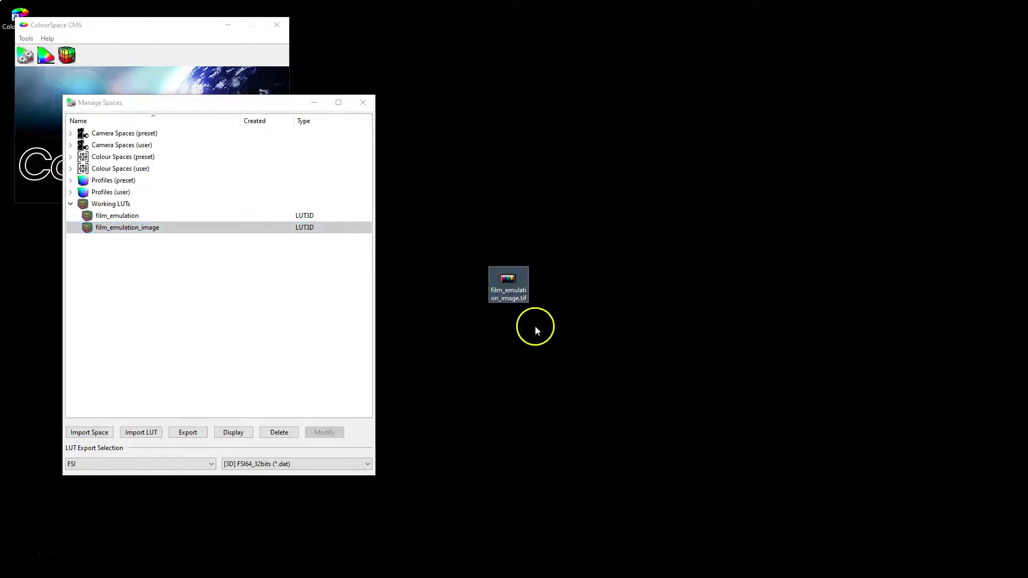
{"action": "left_click", "coordinate": [567, 297]}
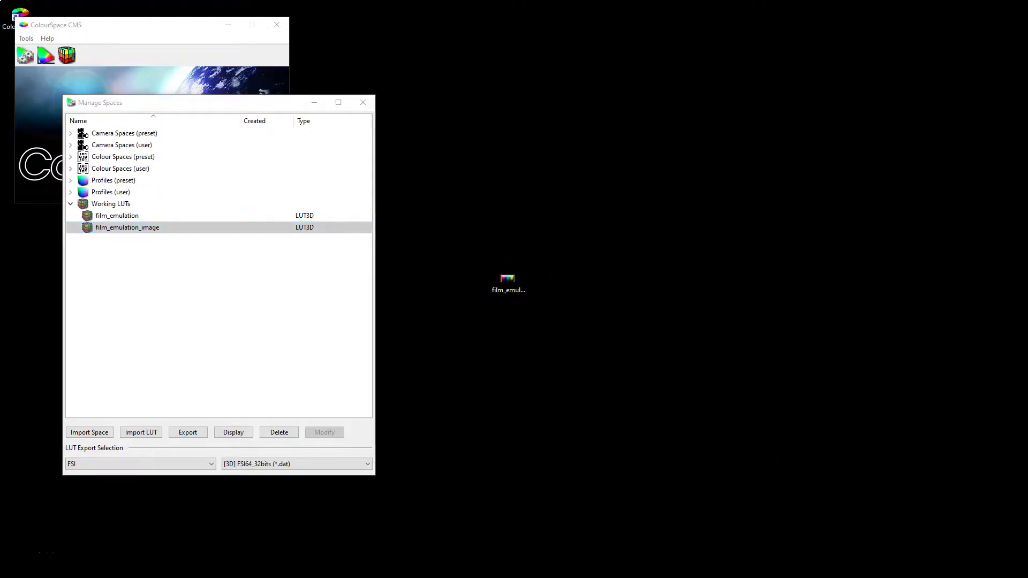
{"action": "left_click_drag", "start_coordinate": [1027, 30], "coordinate": [378, 35]}
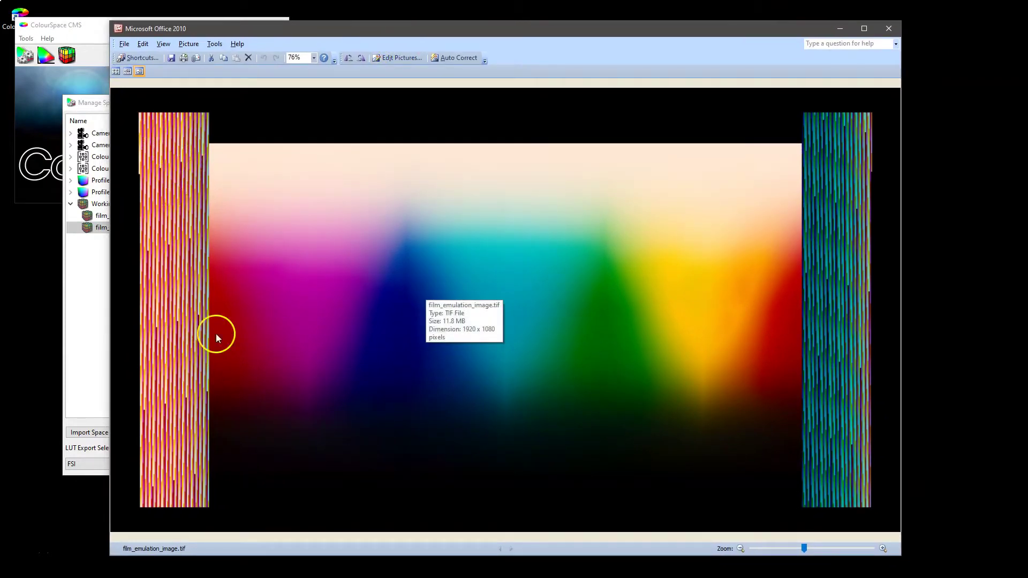
{"action": "left_click", "coordinate": [802, 549]}
{"action": "left_click_drag", "start_coordinate": [801, 549], "coordinate": [826, 549]}
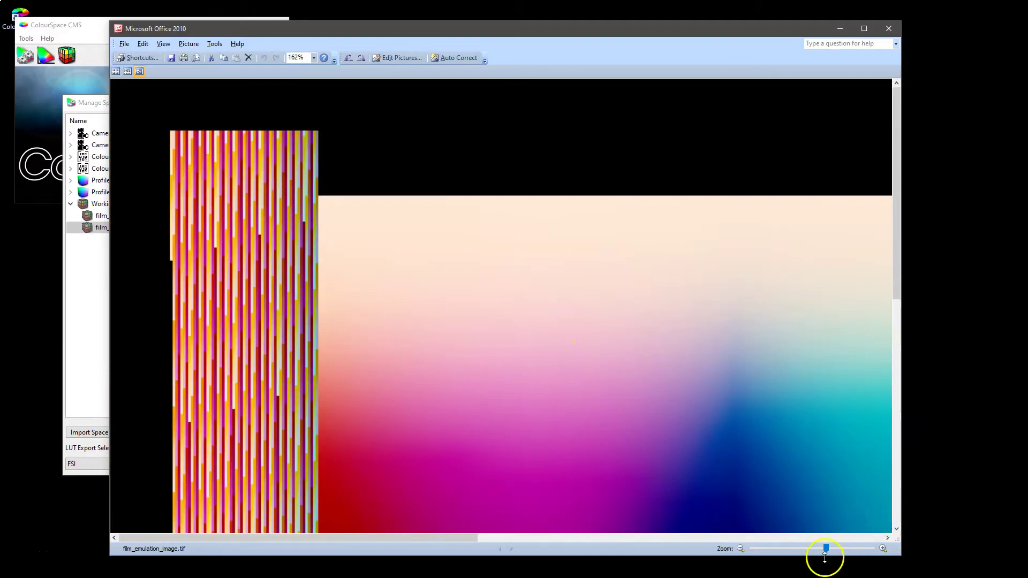
{"action": "left_click_drag", "start_coordinate": [828, 546], "coordinate": [859, 544]}
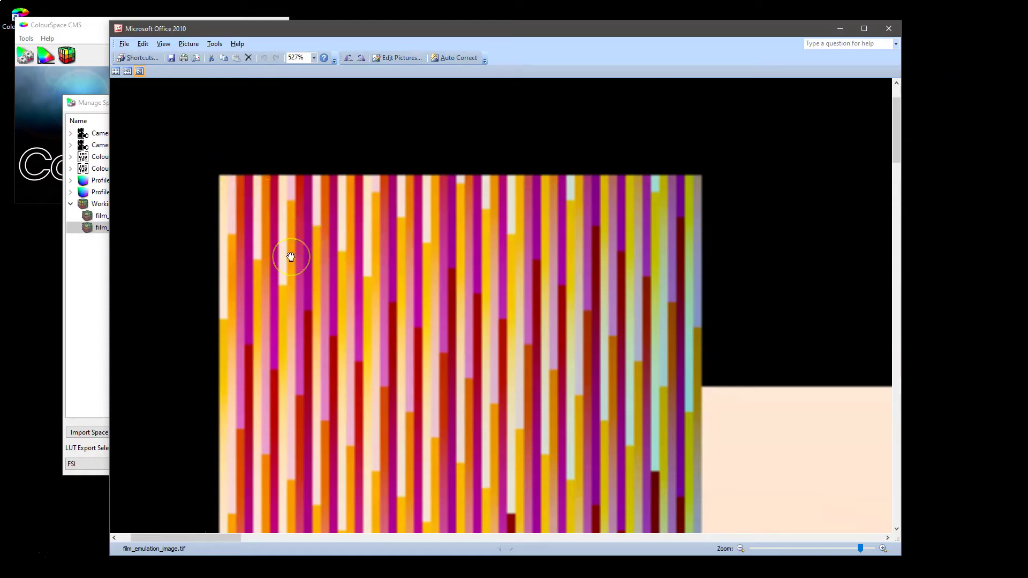
{"action": "left_click", "coordinate": [889, 28]}
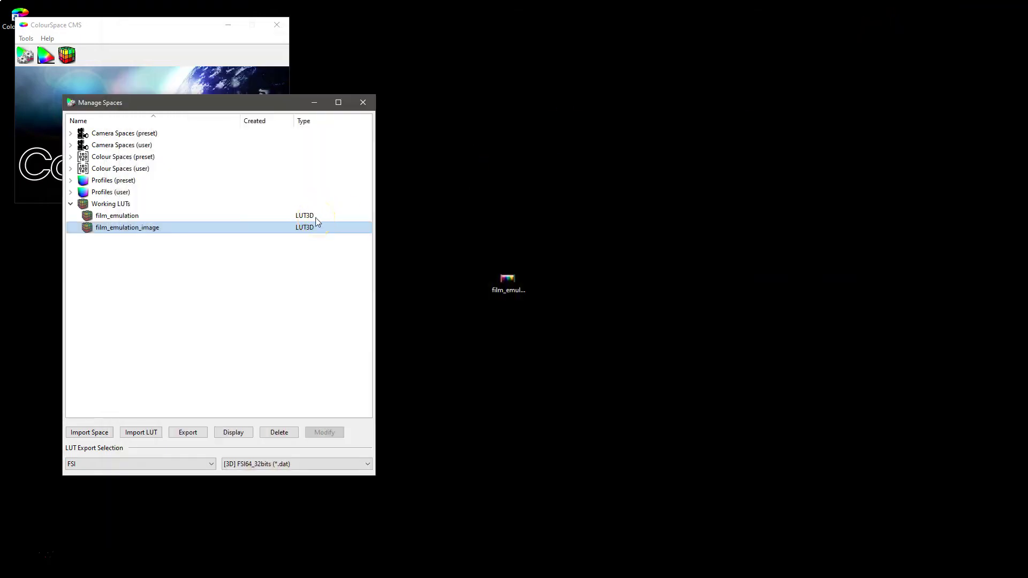
Delete the file film_emulation_image.tif from the desktop.
{"action": "left_click", "coordinate": [513, 279]}
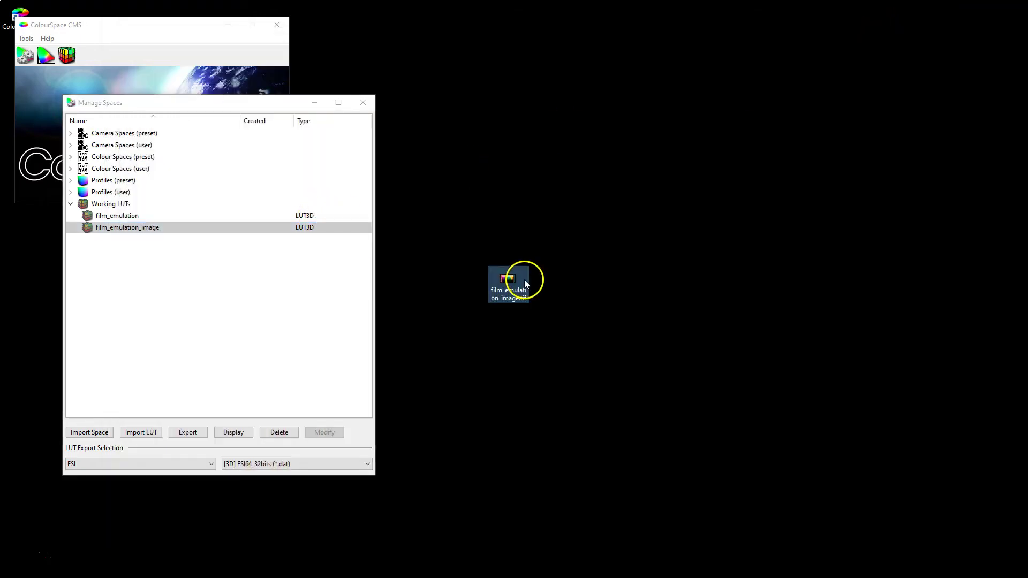
{"action": "key", "text": "Delete"}
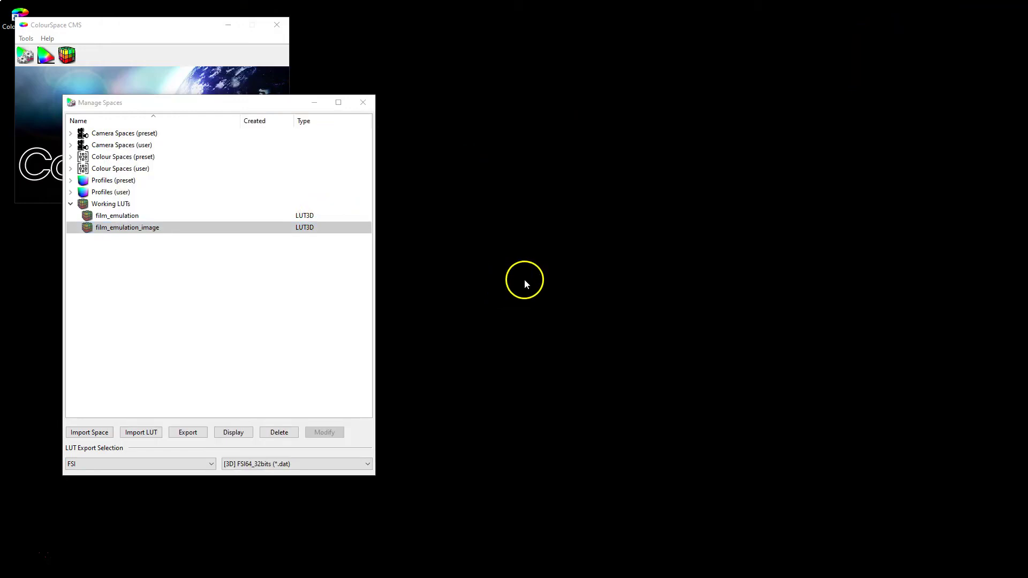